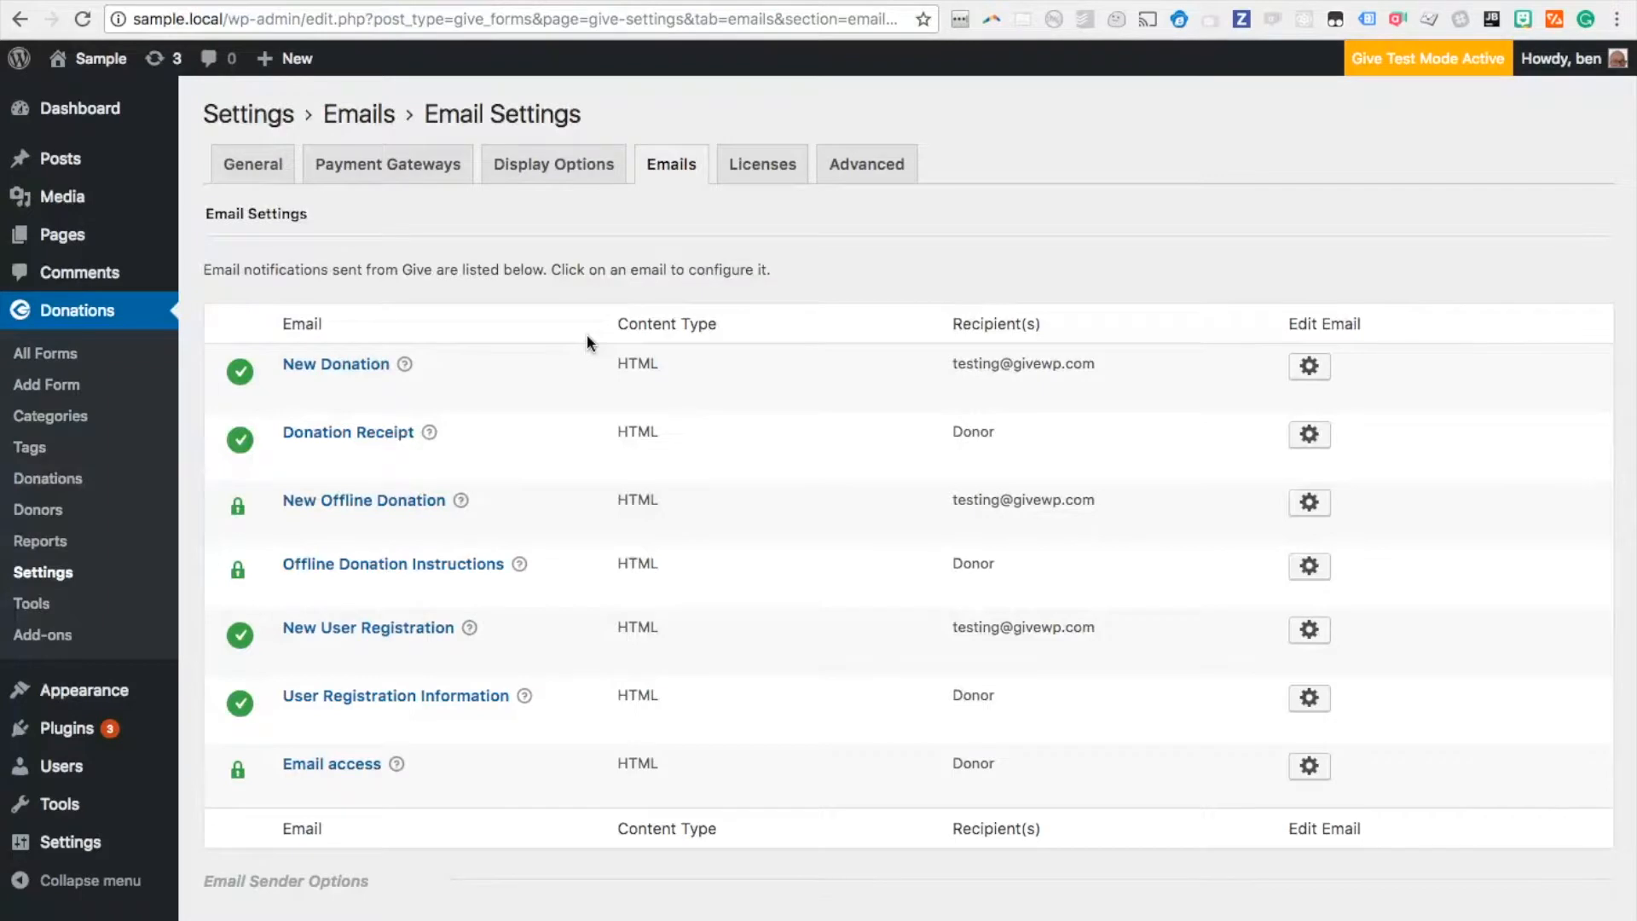
# Step: Disable the New Donation and Donation Receipt notifications in the email list, and re-enable both
pyautogui.click(241, 372)
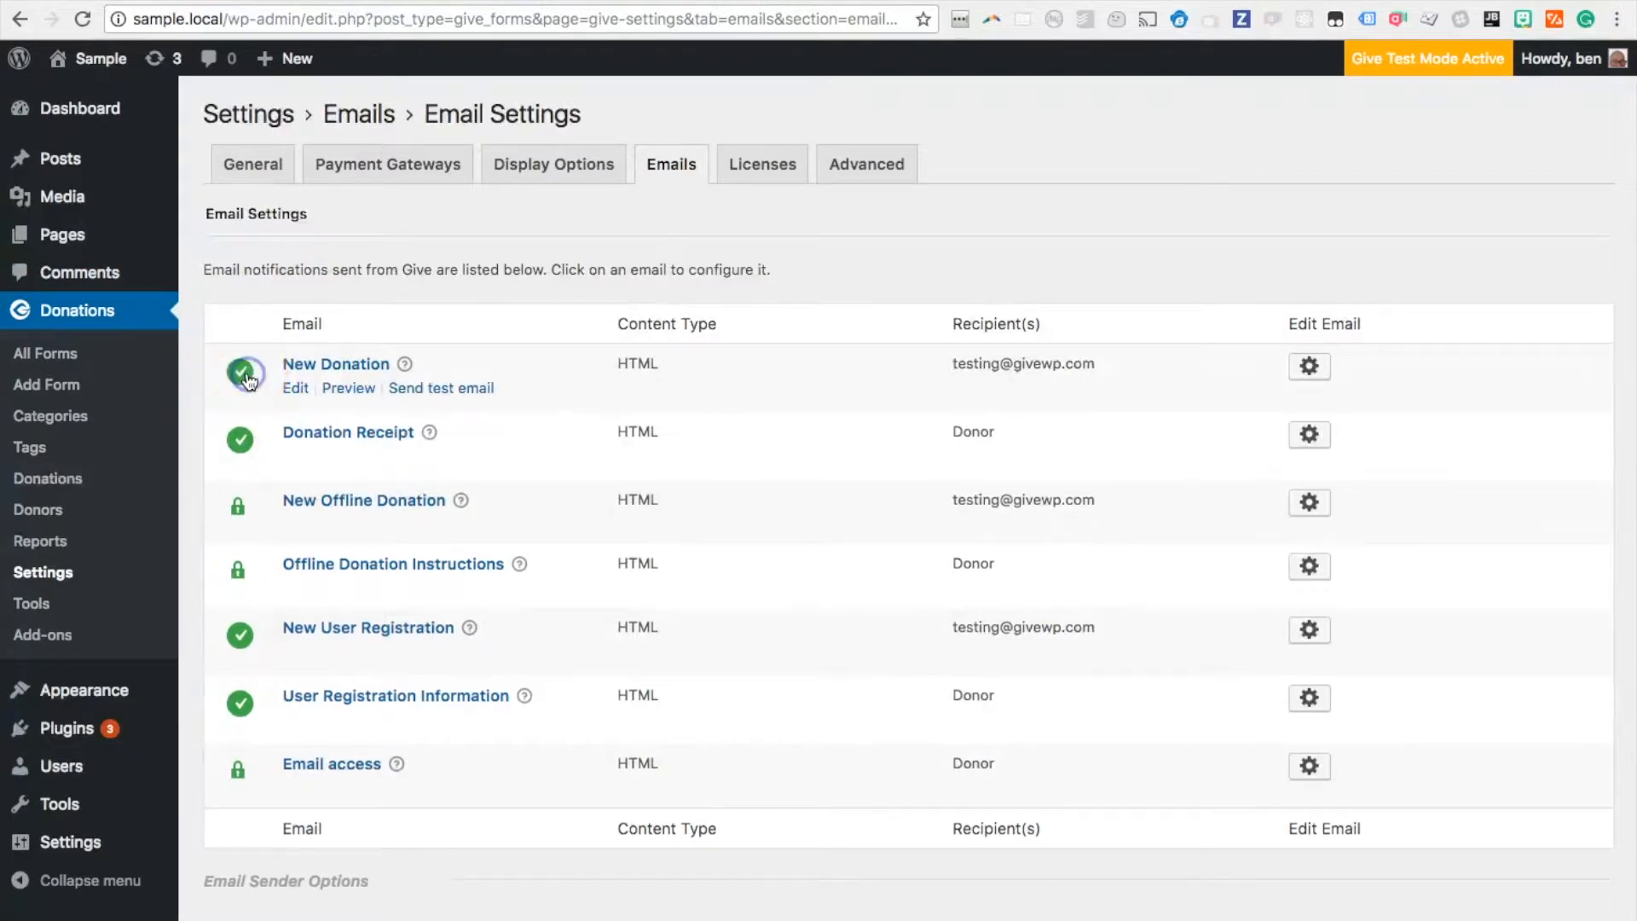
pyautogui.click(245, 377)
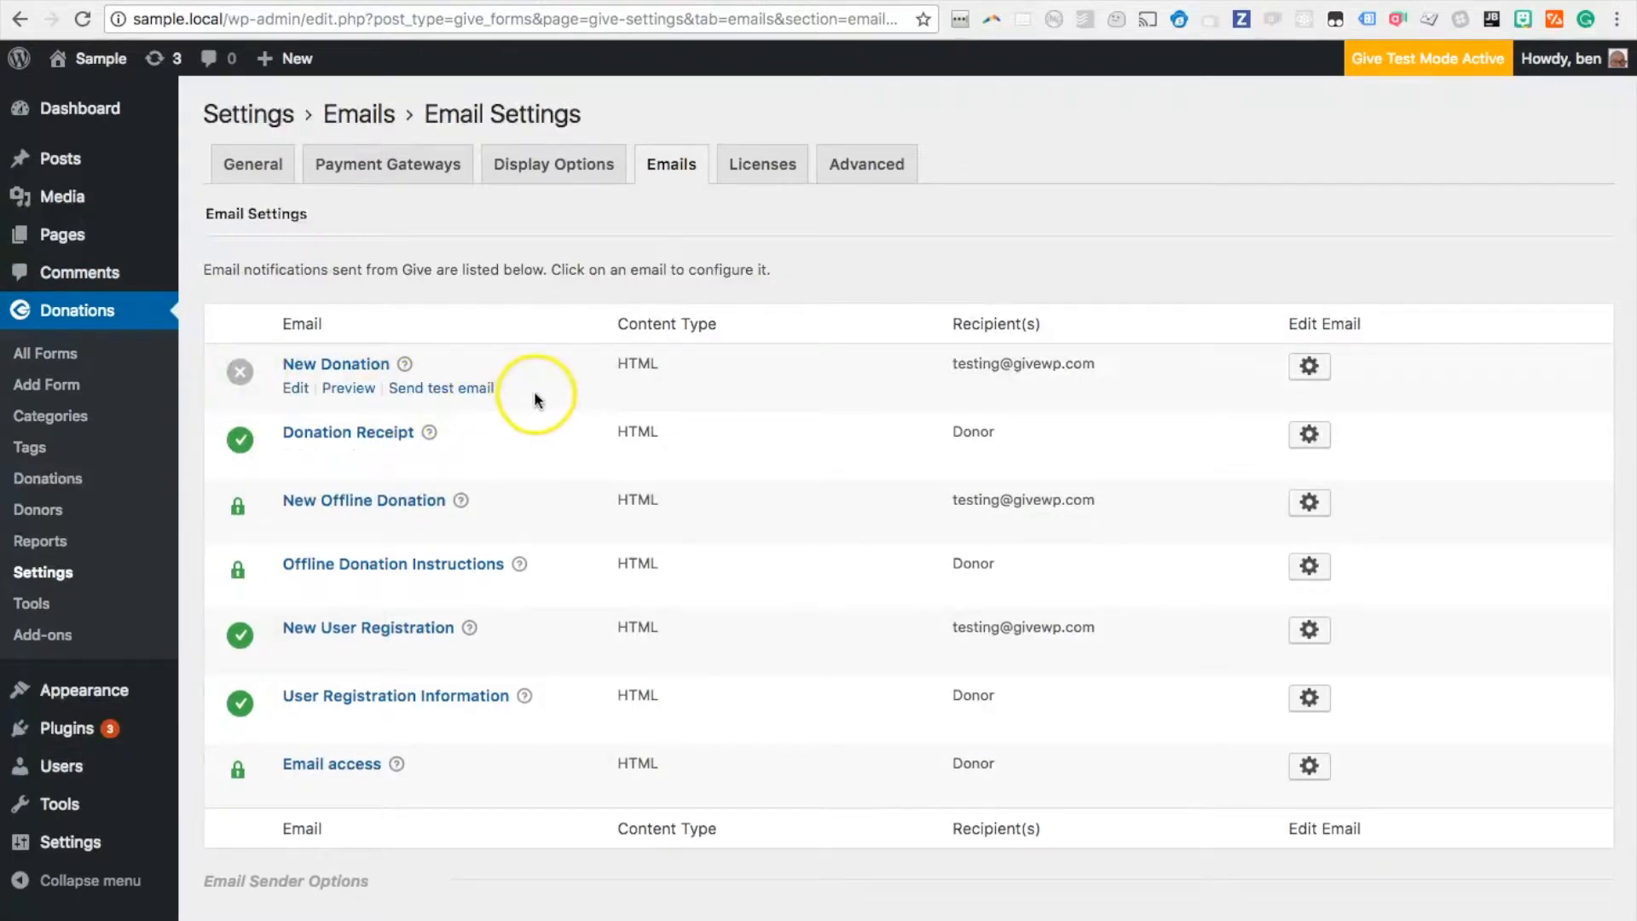
pyautogui.click(249, 446)
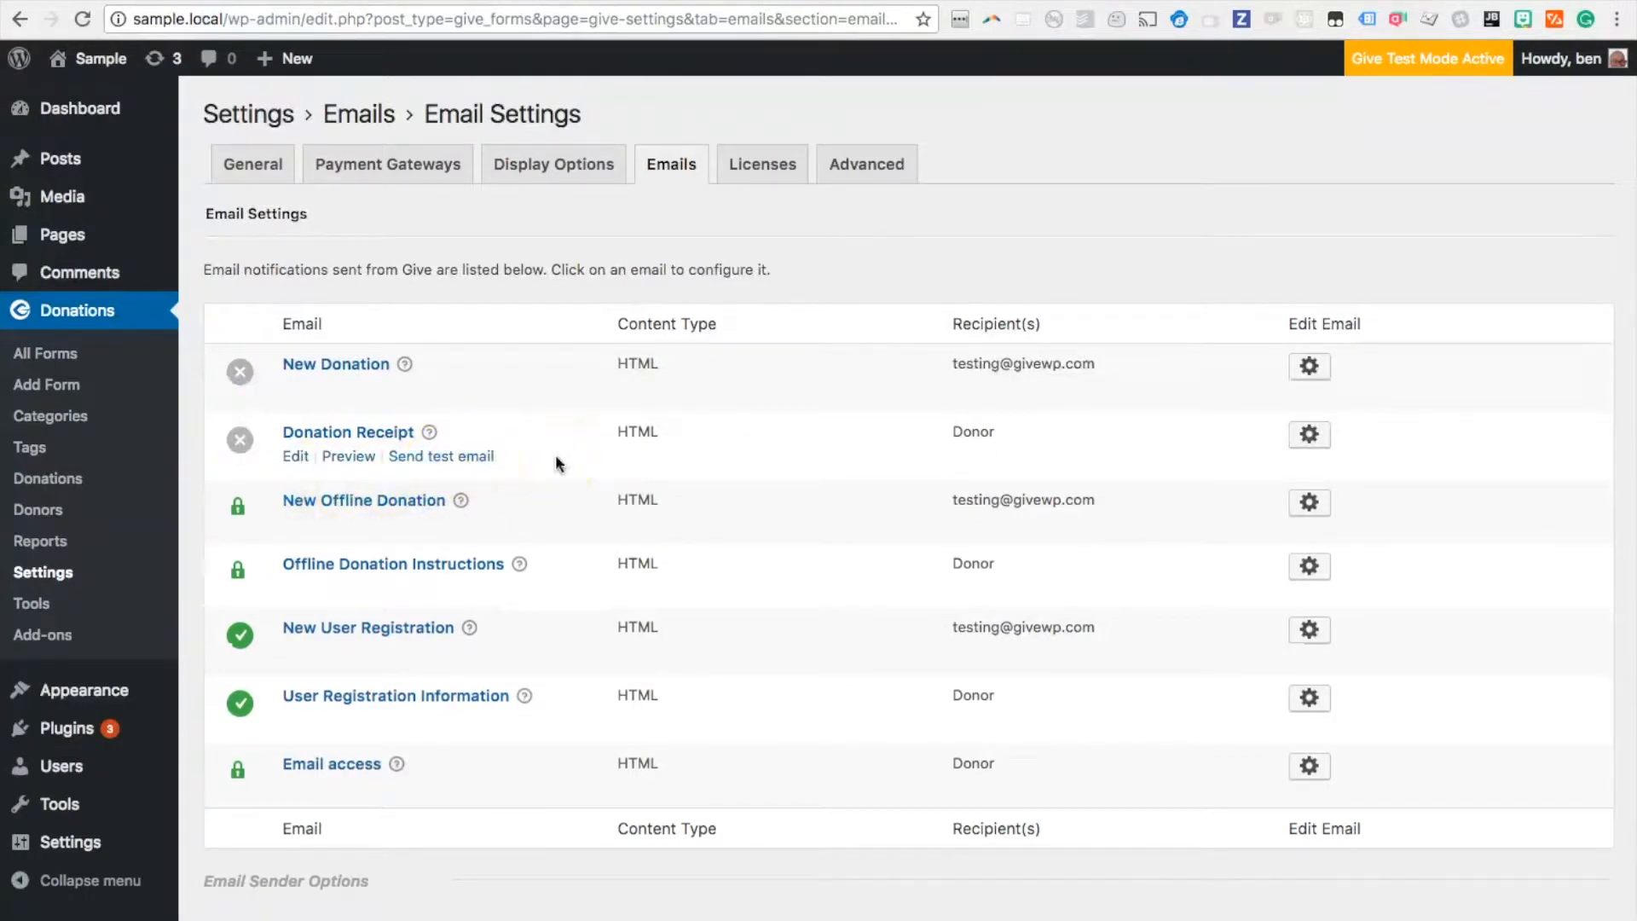
pyautogui.click(241, 373)
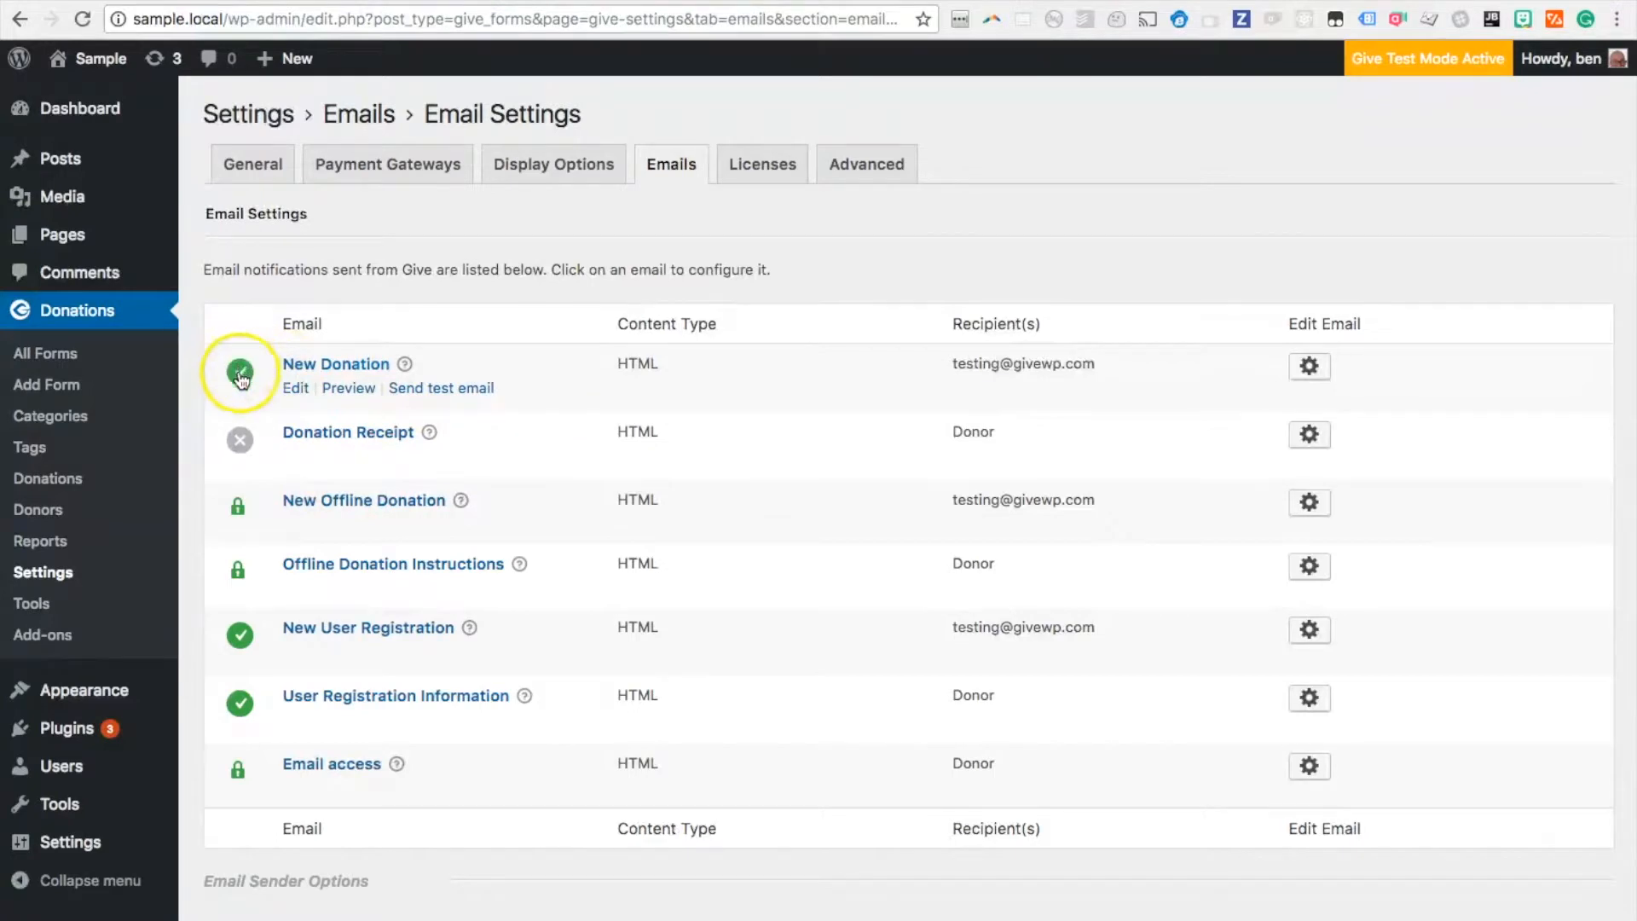
pyautogui.click(241, 379)
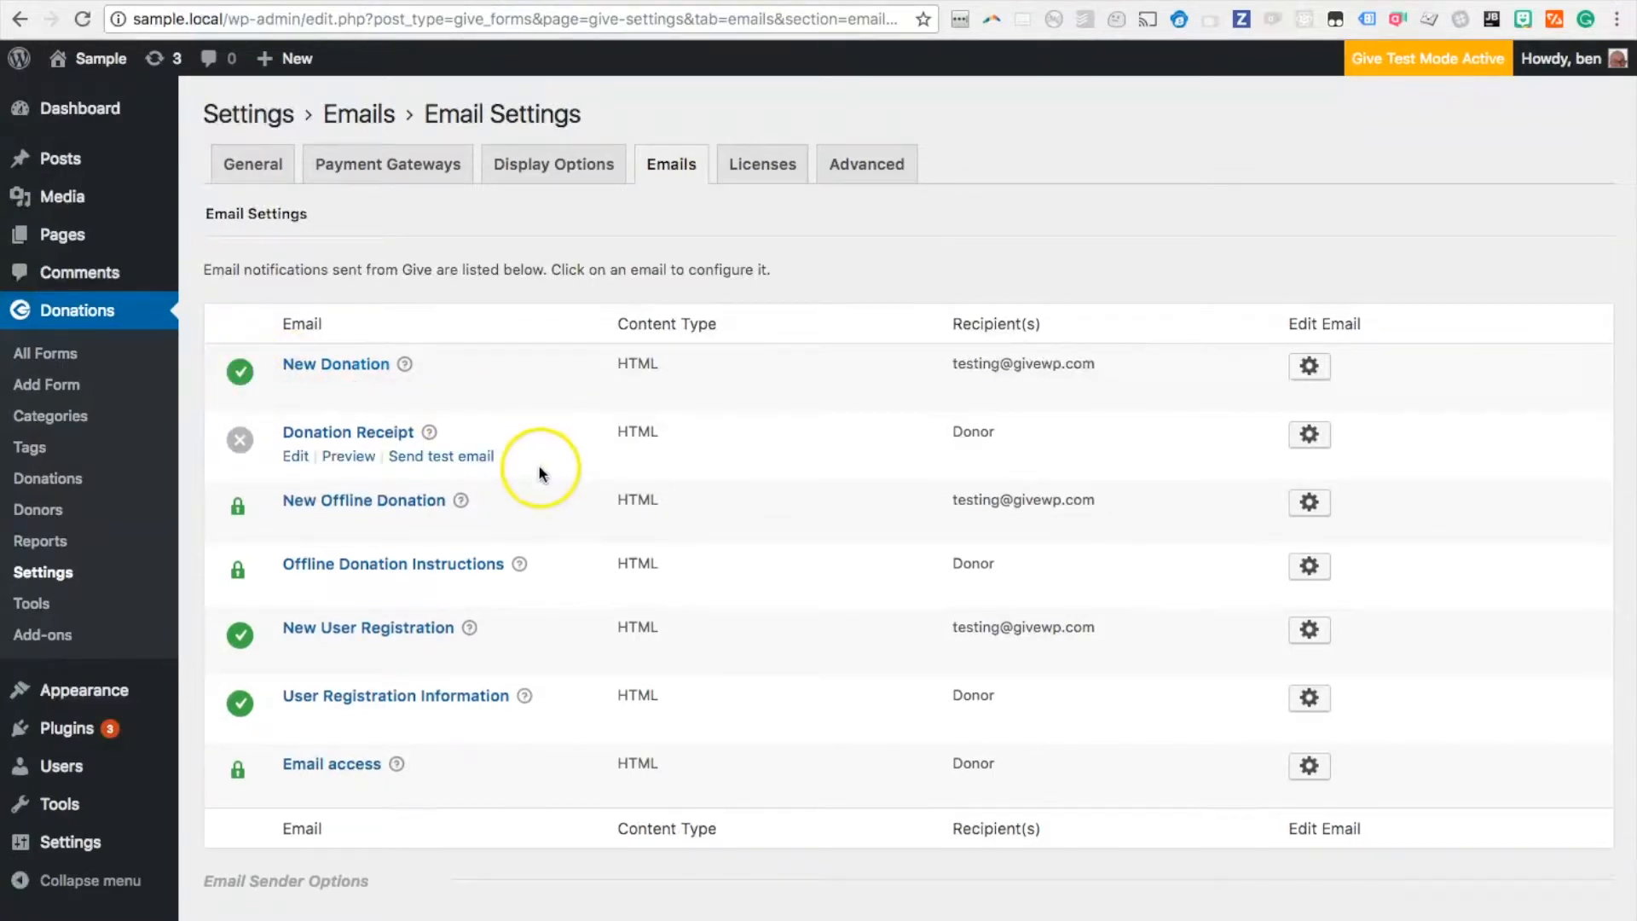
pyautogui.click(242, 444)
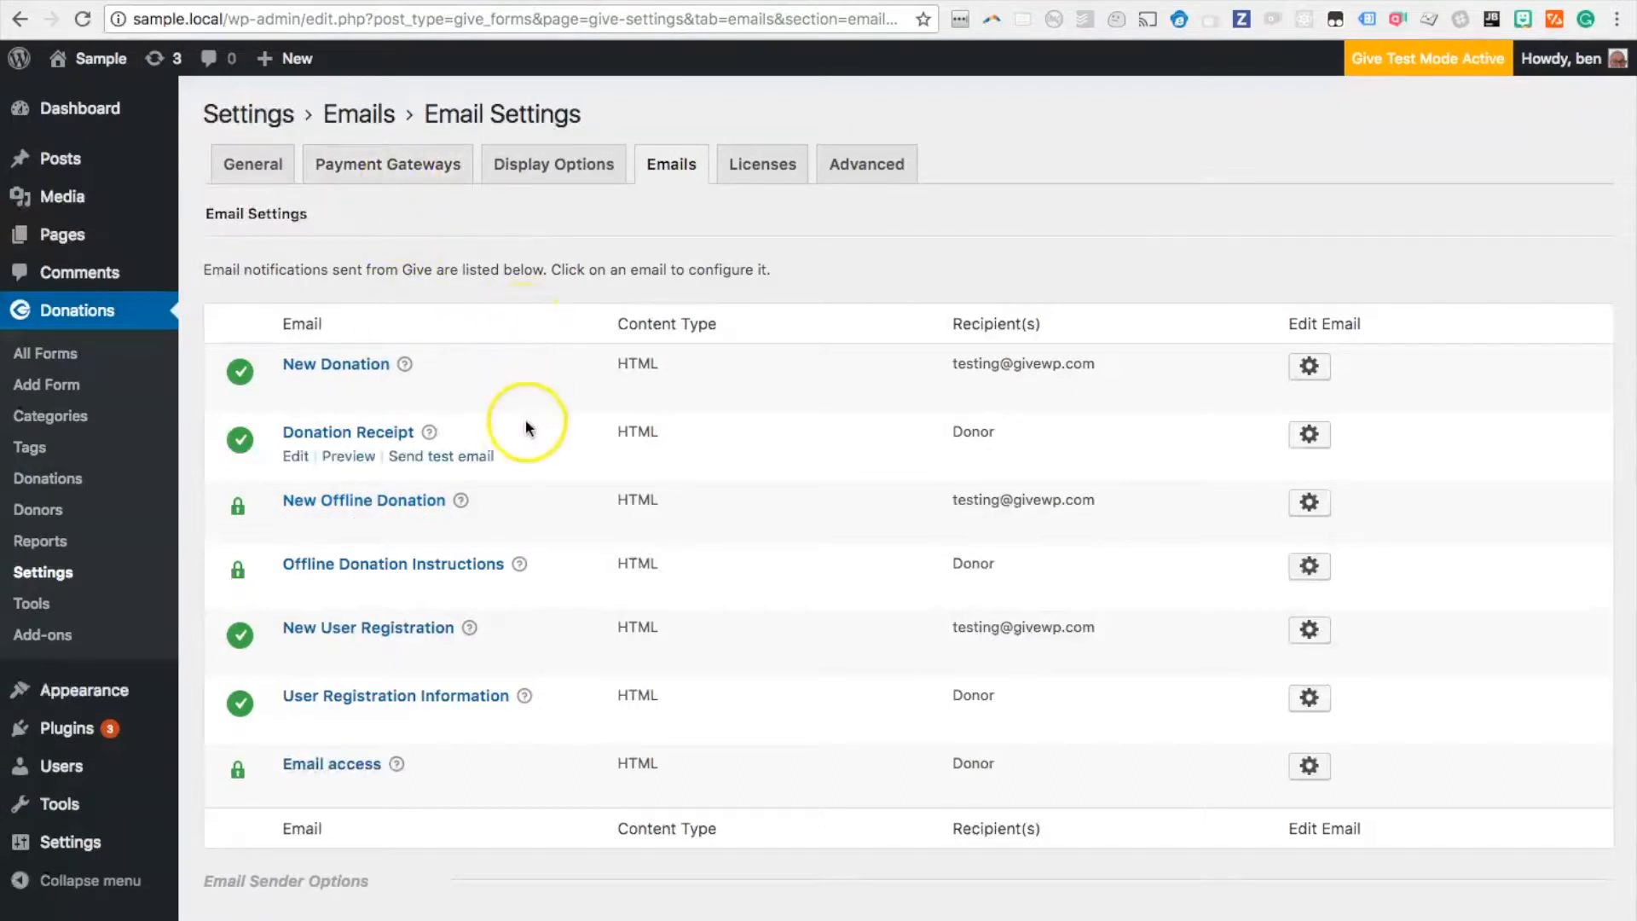
# Step: Disable the New Donation notification in its own settings, save the changes, and re-enable it from the email list
pyautogui.moveTo(369, 509)
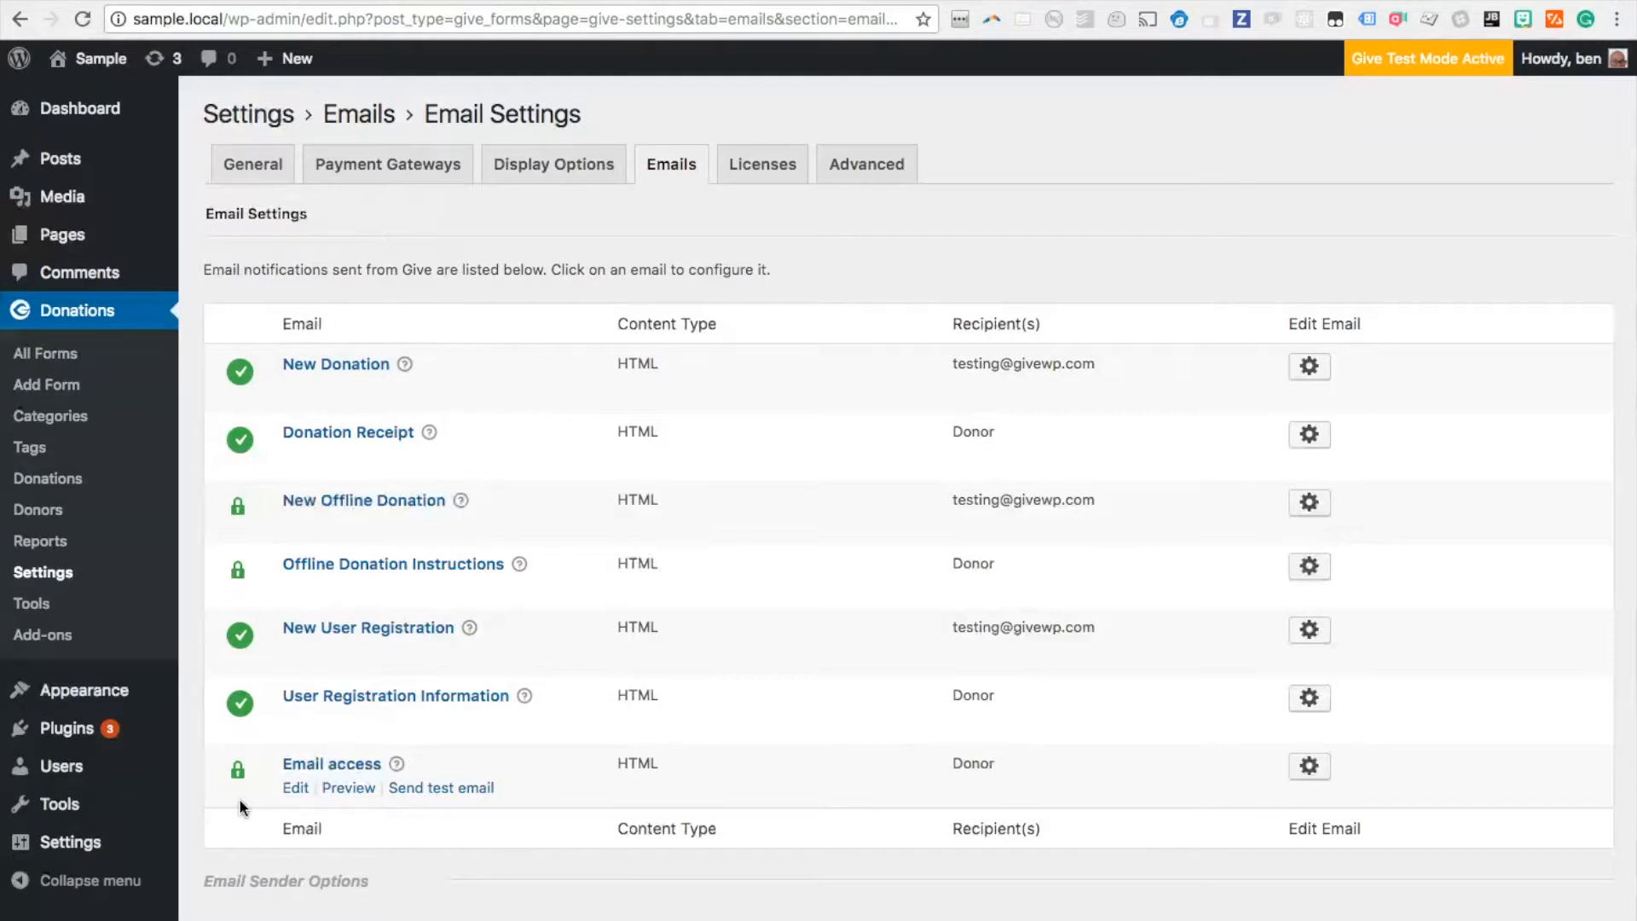
pyautogui.moveTo(341, 373)
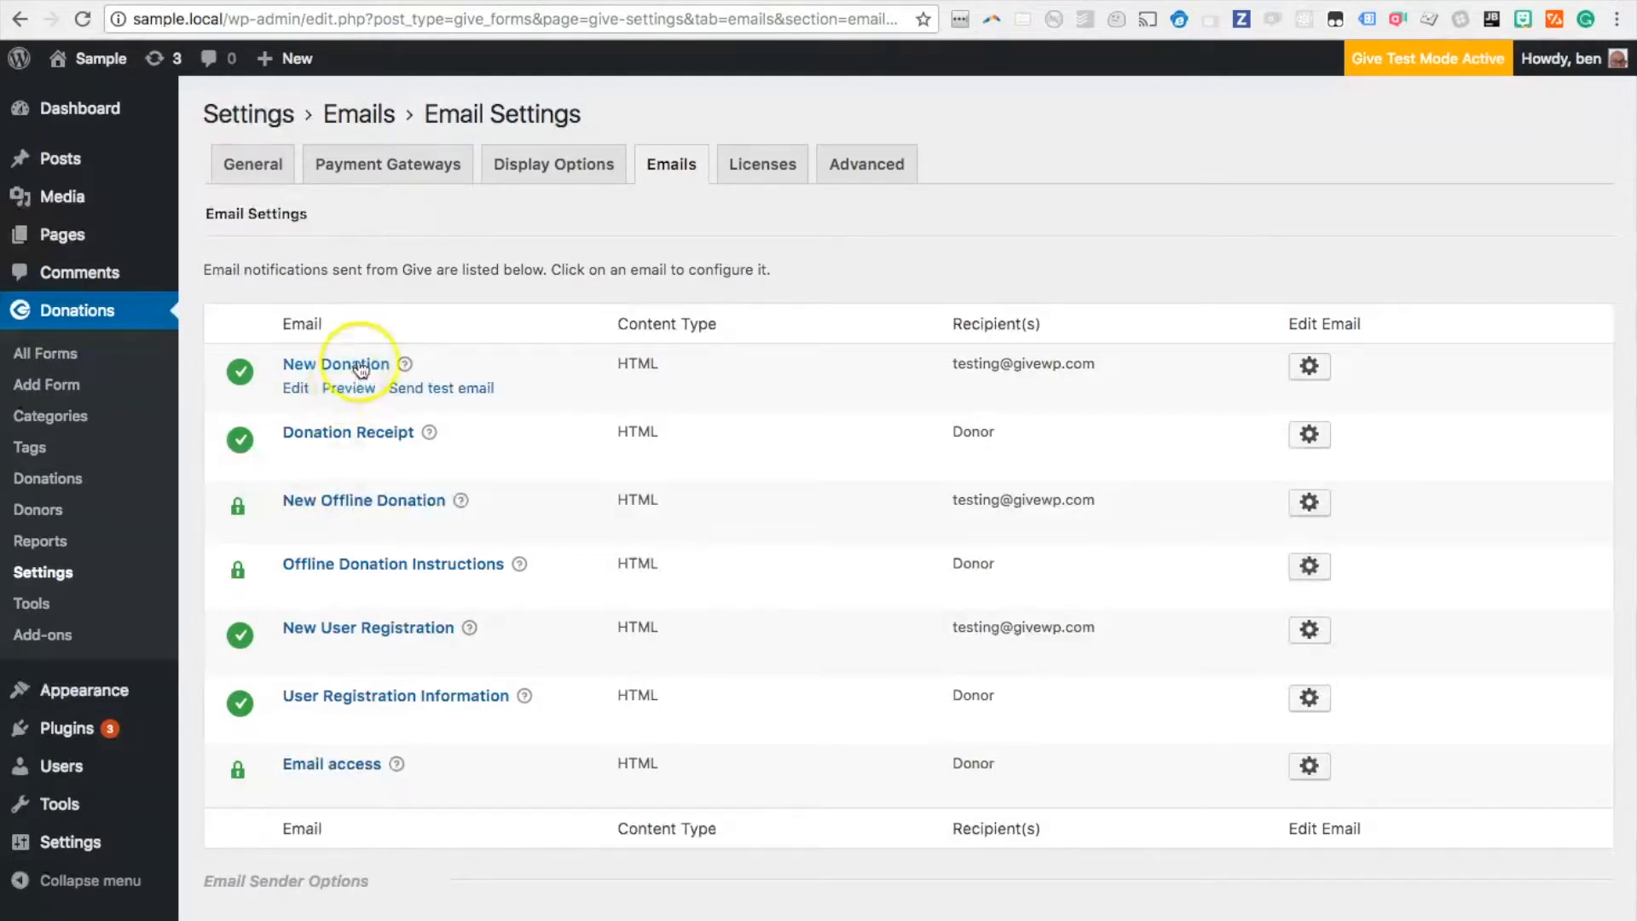
pyautogui.click(341, 372)
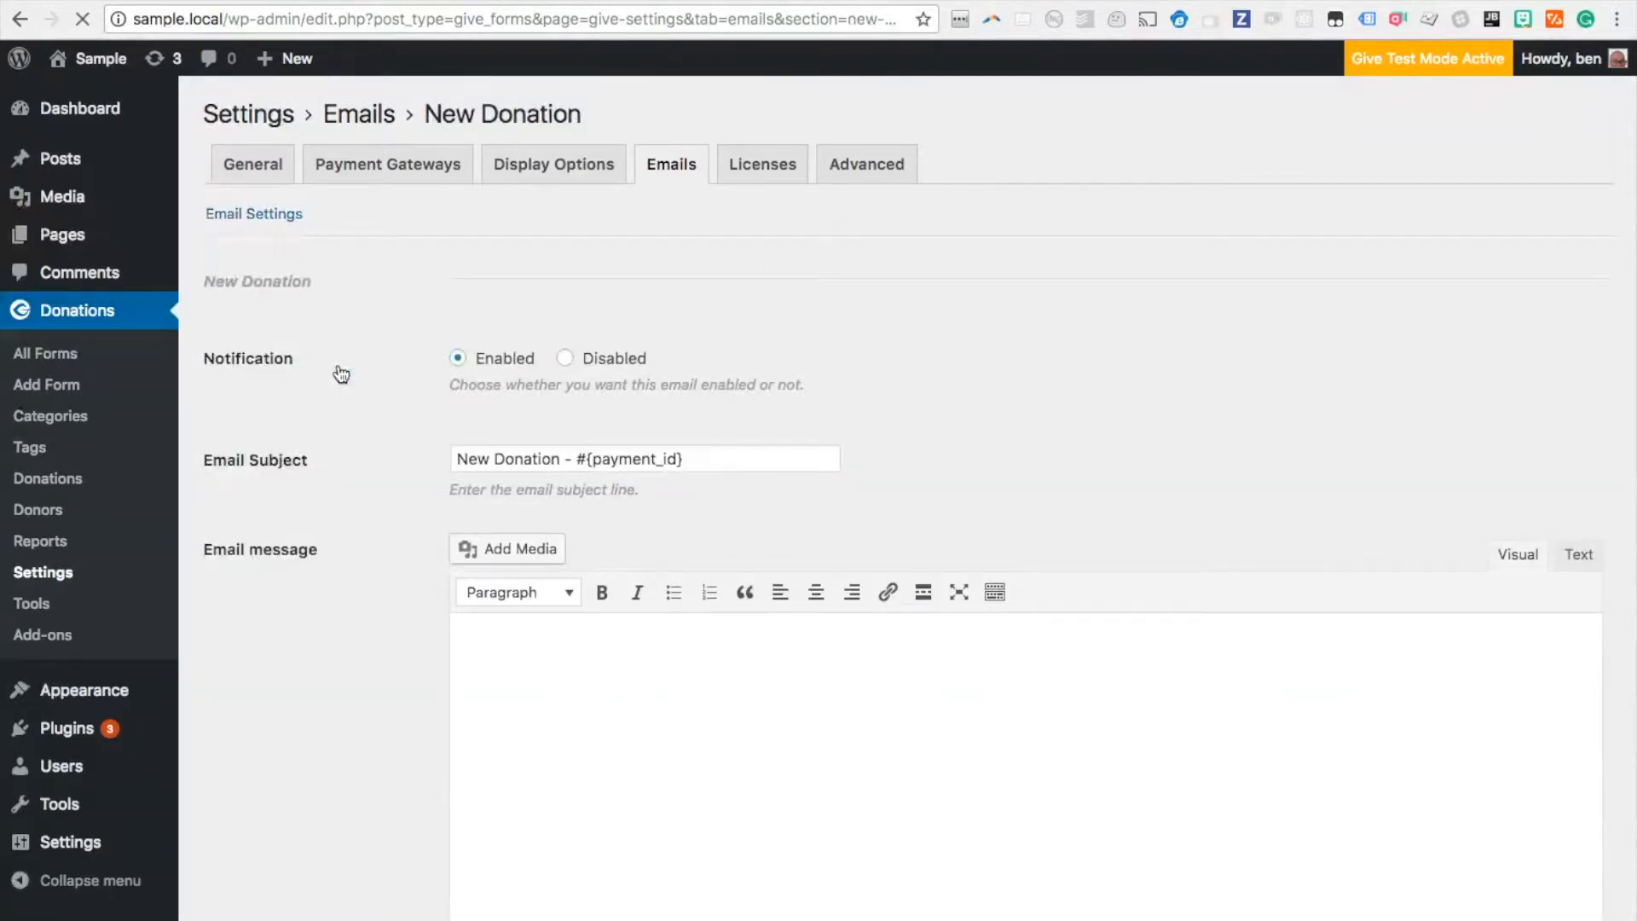
pyautogui.scroll(-1, 380, 629)
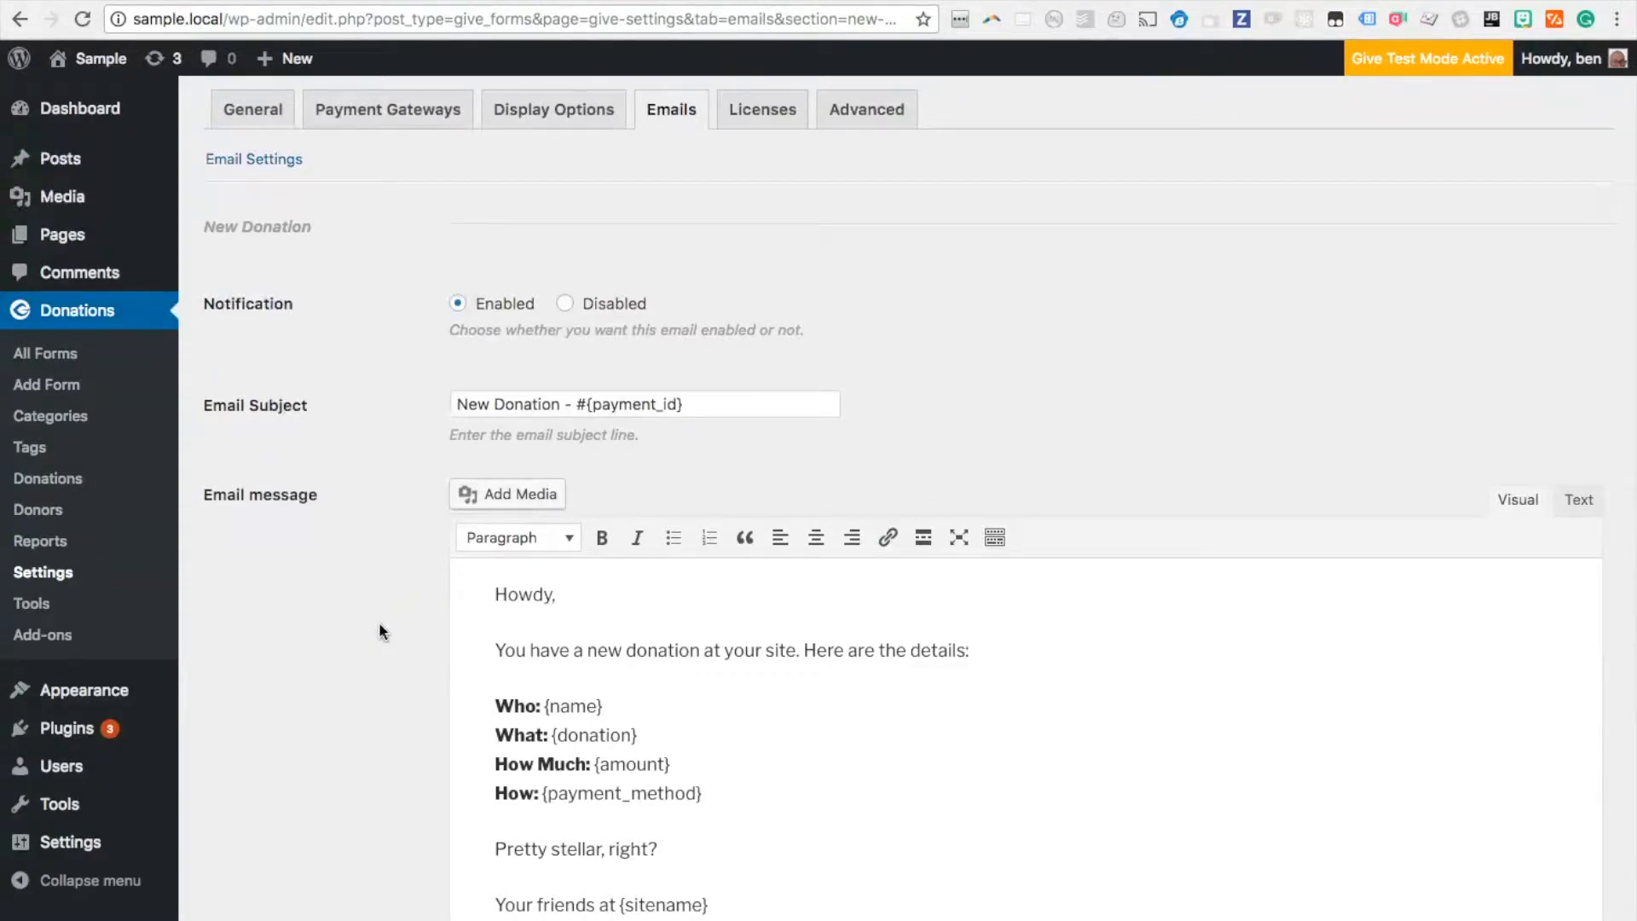
pyautogui.click(564, 305)
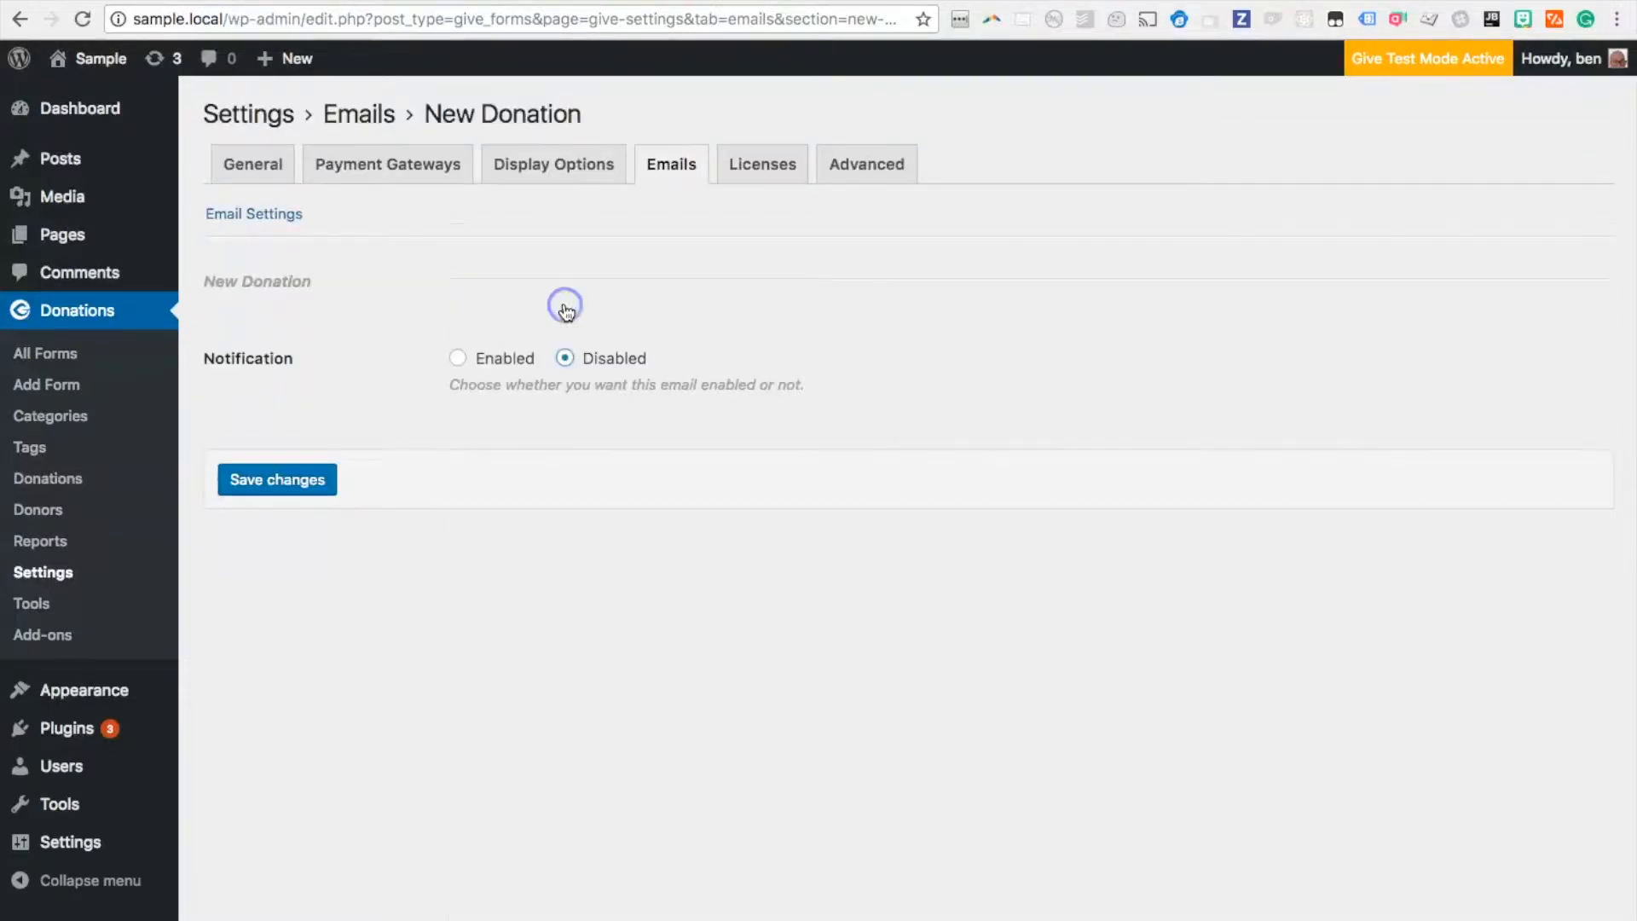
pyautogui.click(314, 495)
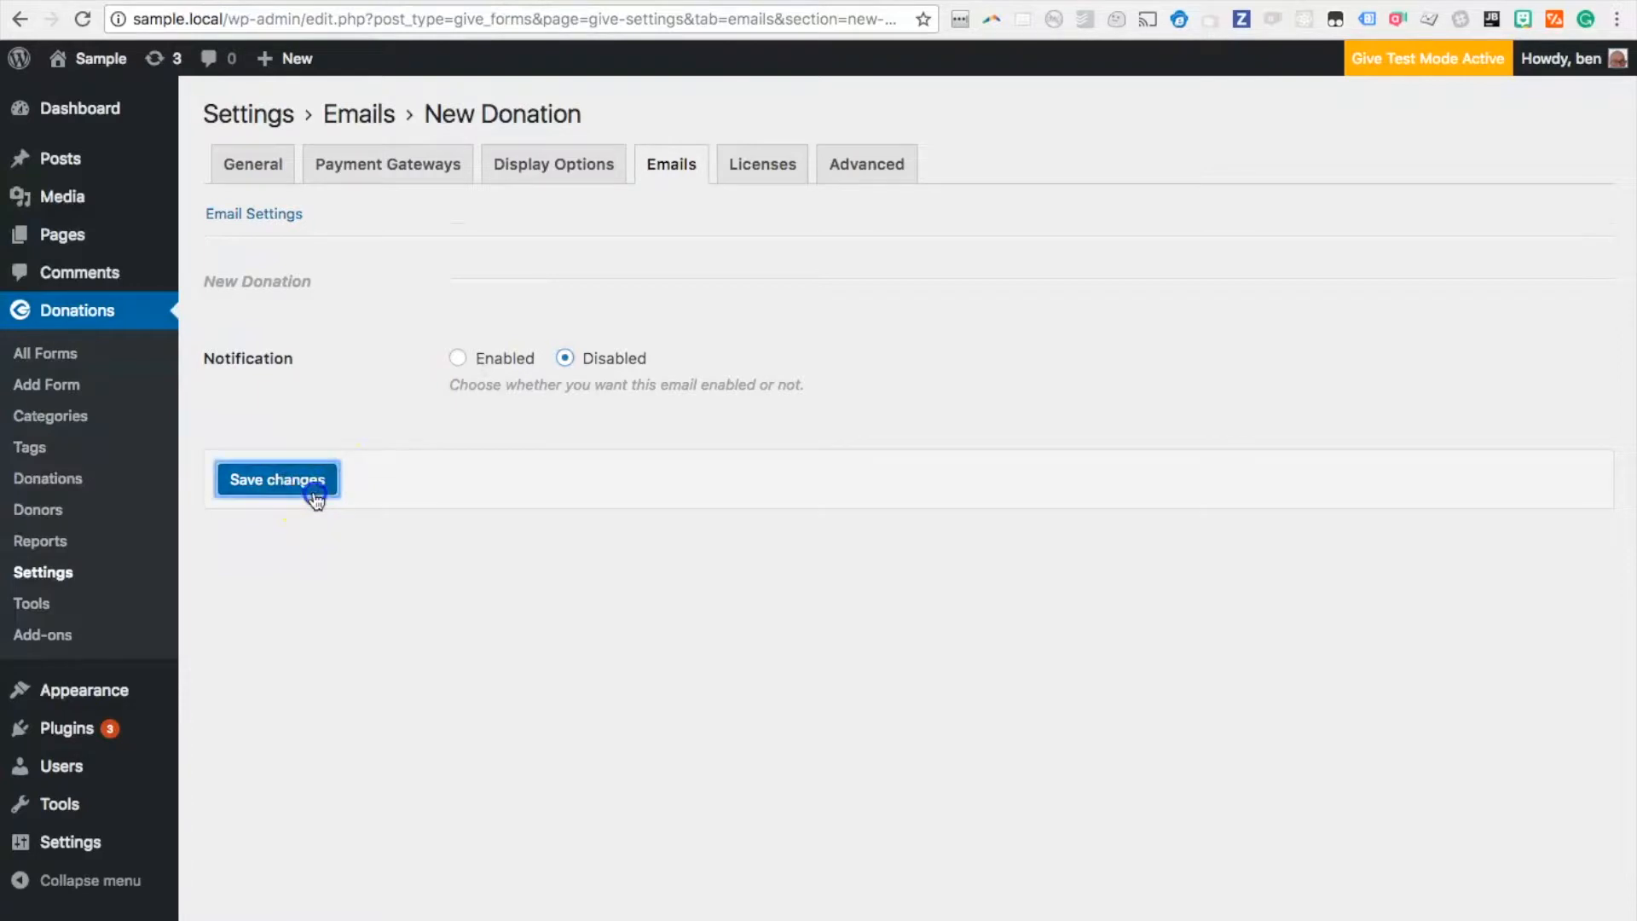
pyautogui.click(254, 278)
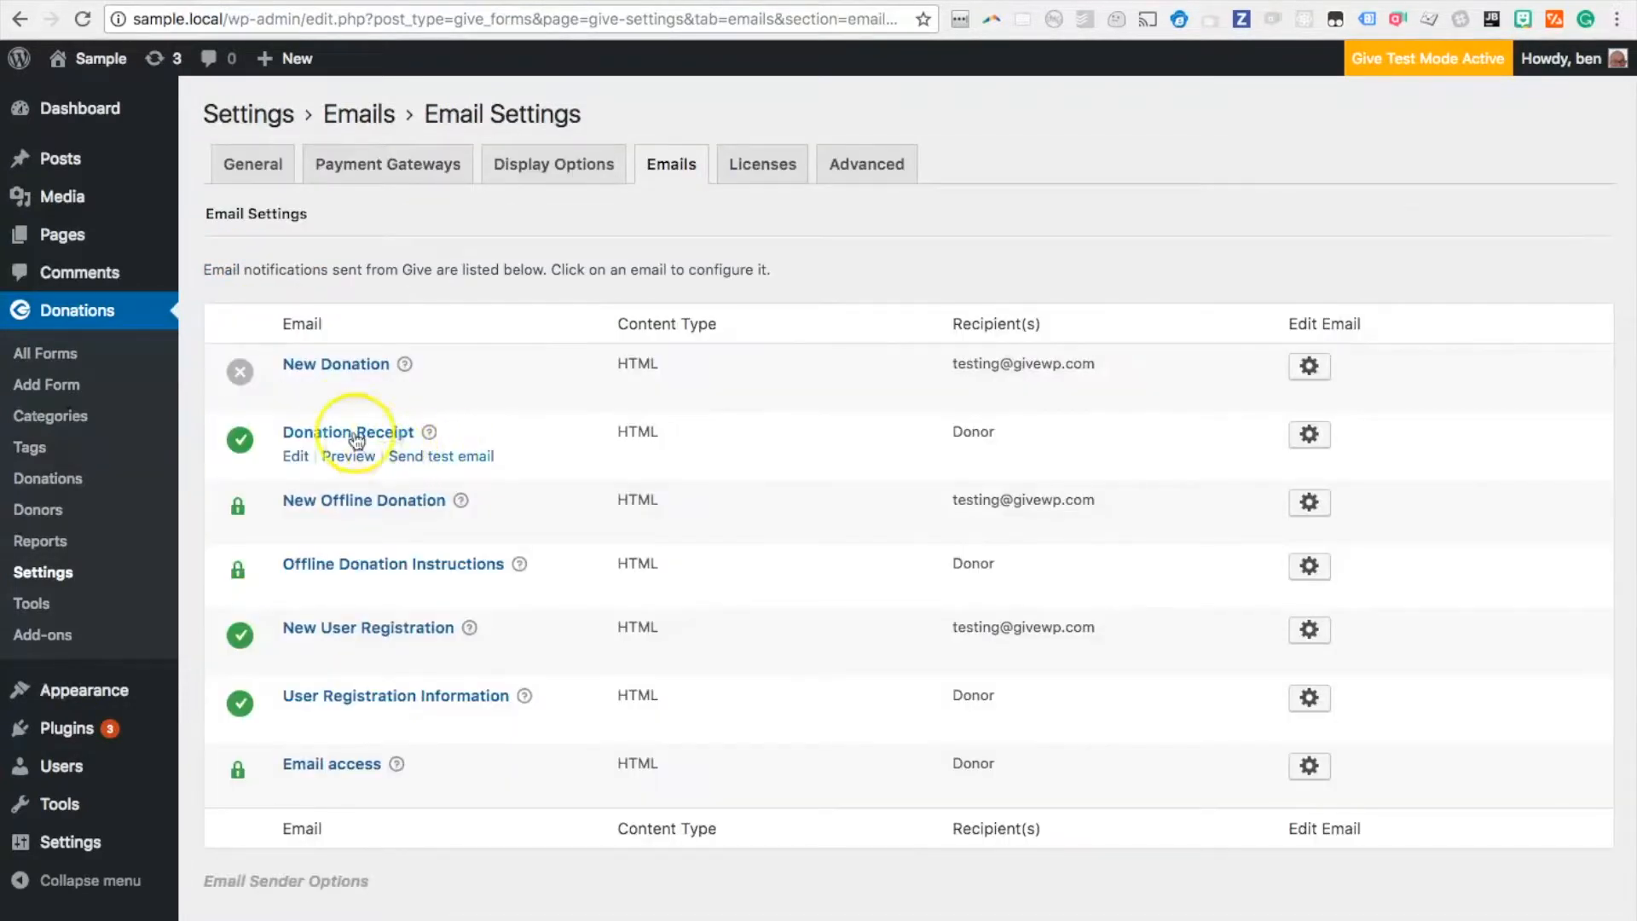
pyautogui.click(241, 372)
# Step: Open the New Donation email settings and compare the message in the Visual and Text editing modes
pyautogui.click(337, 364)
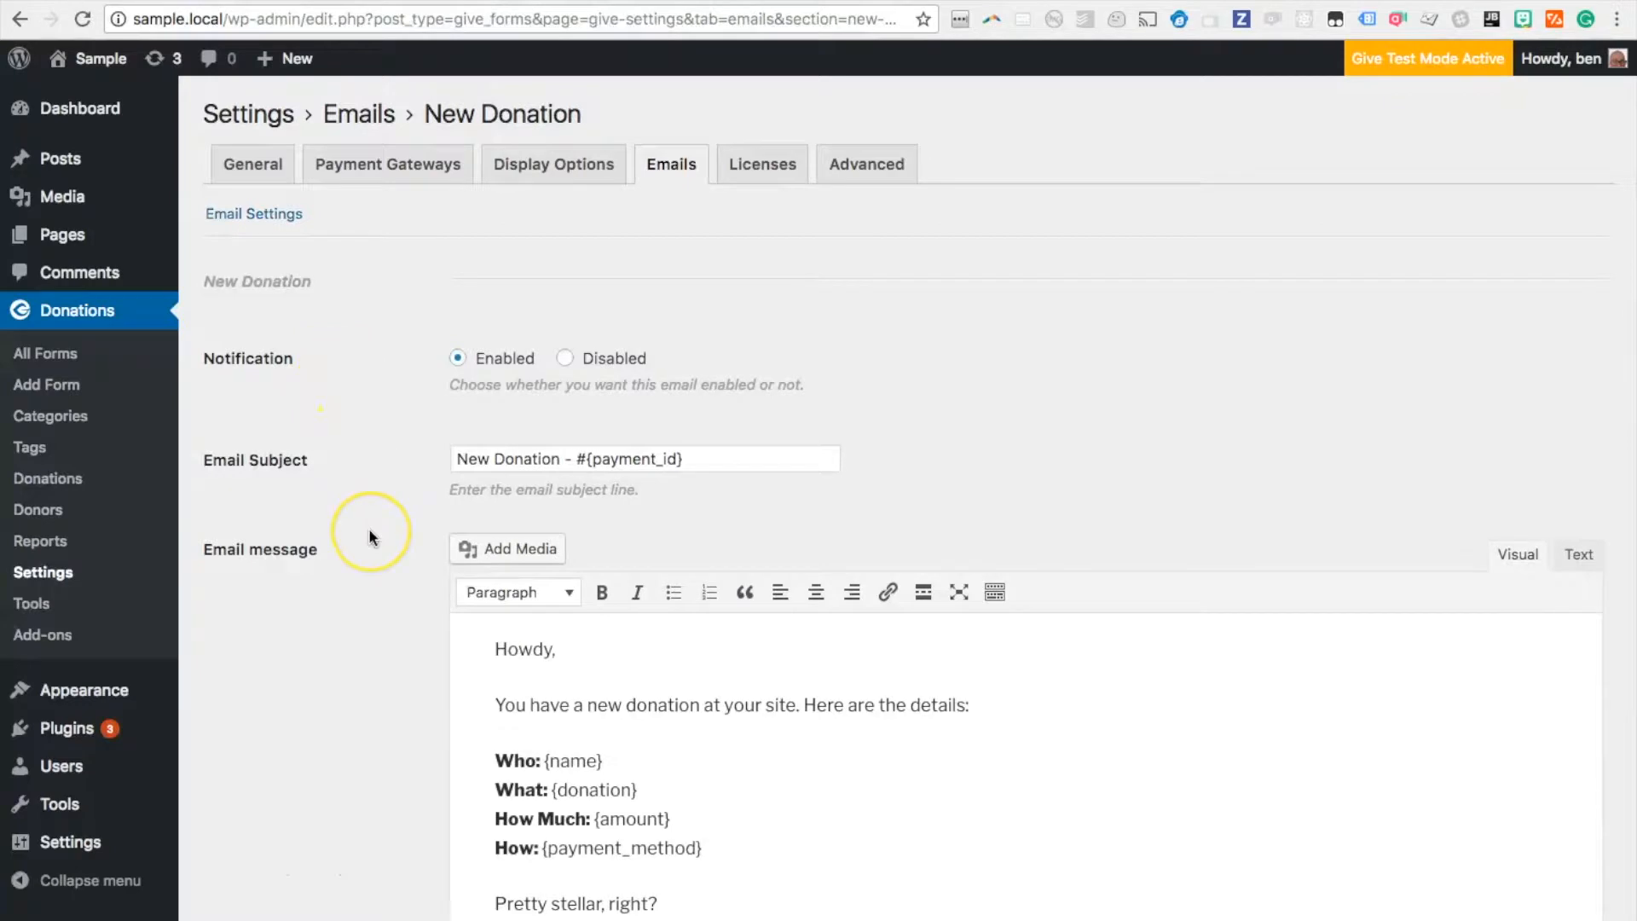
pyautogui.scroll(-1, 367, 535)
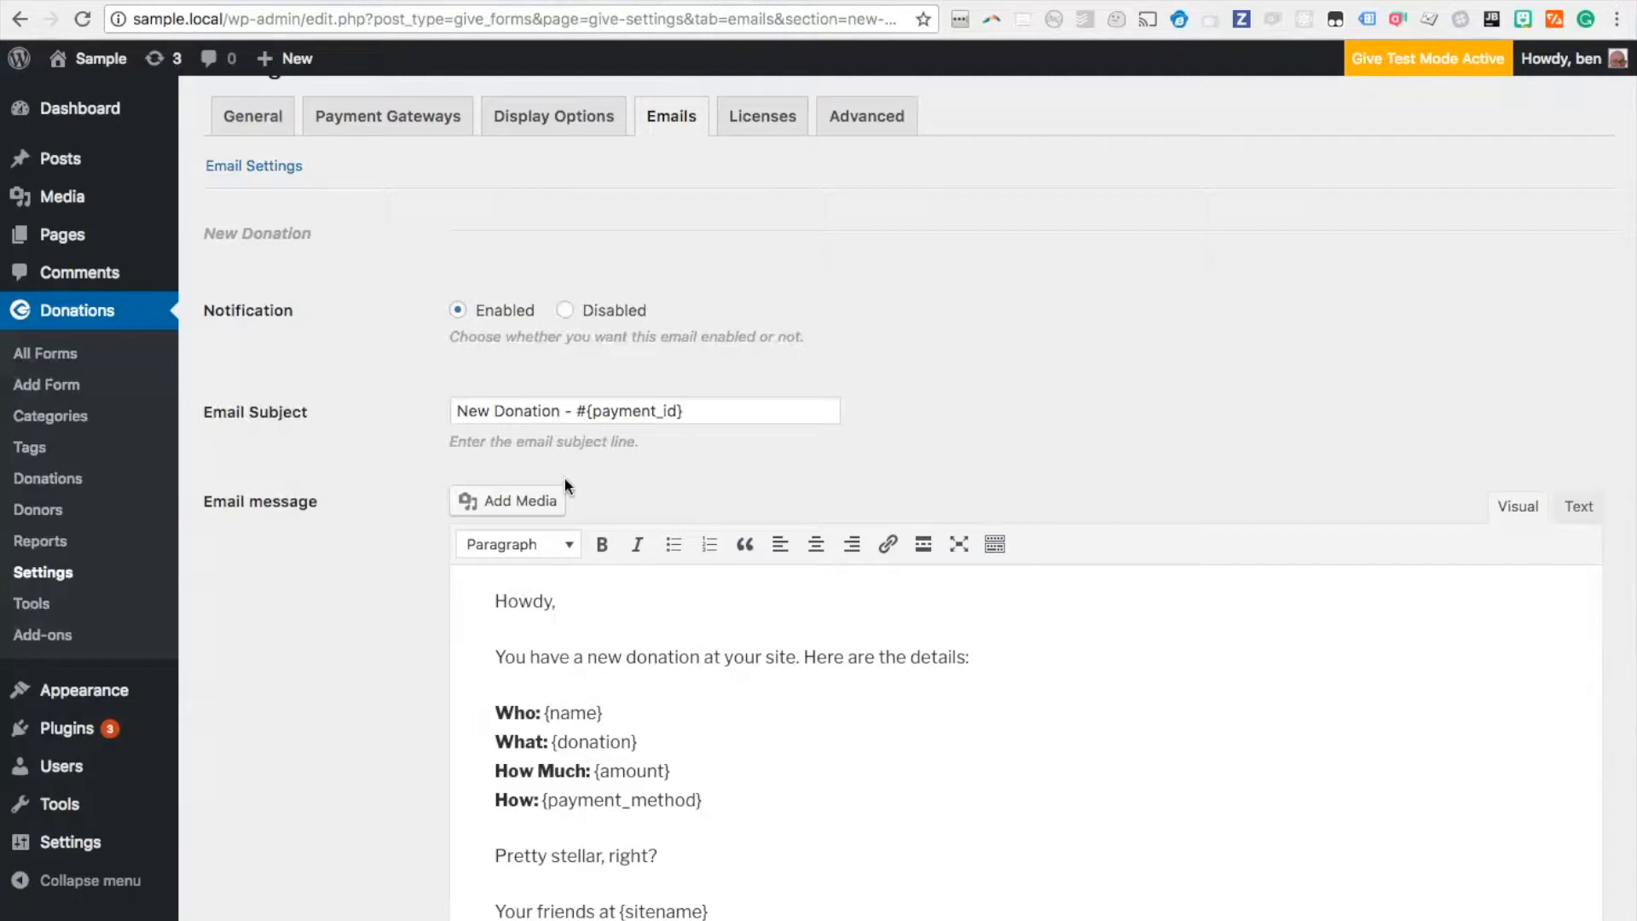
pyautogui.scroll(-3, 597, 695)
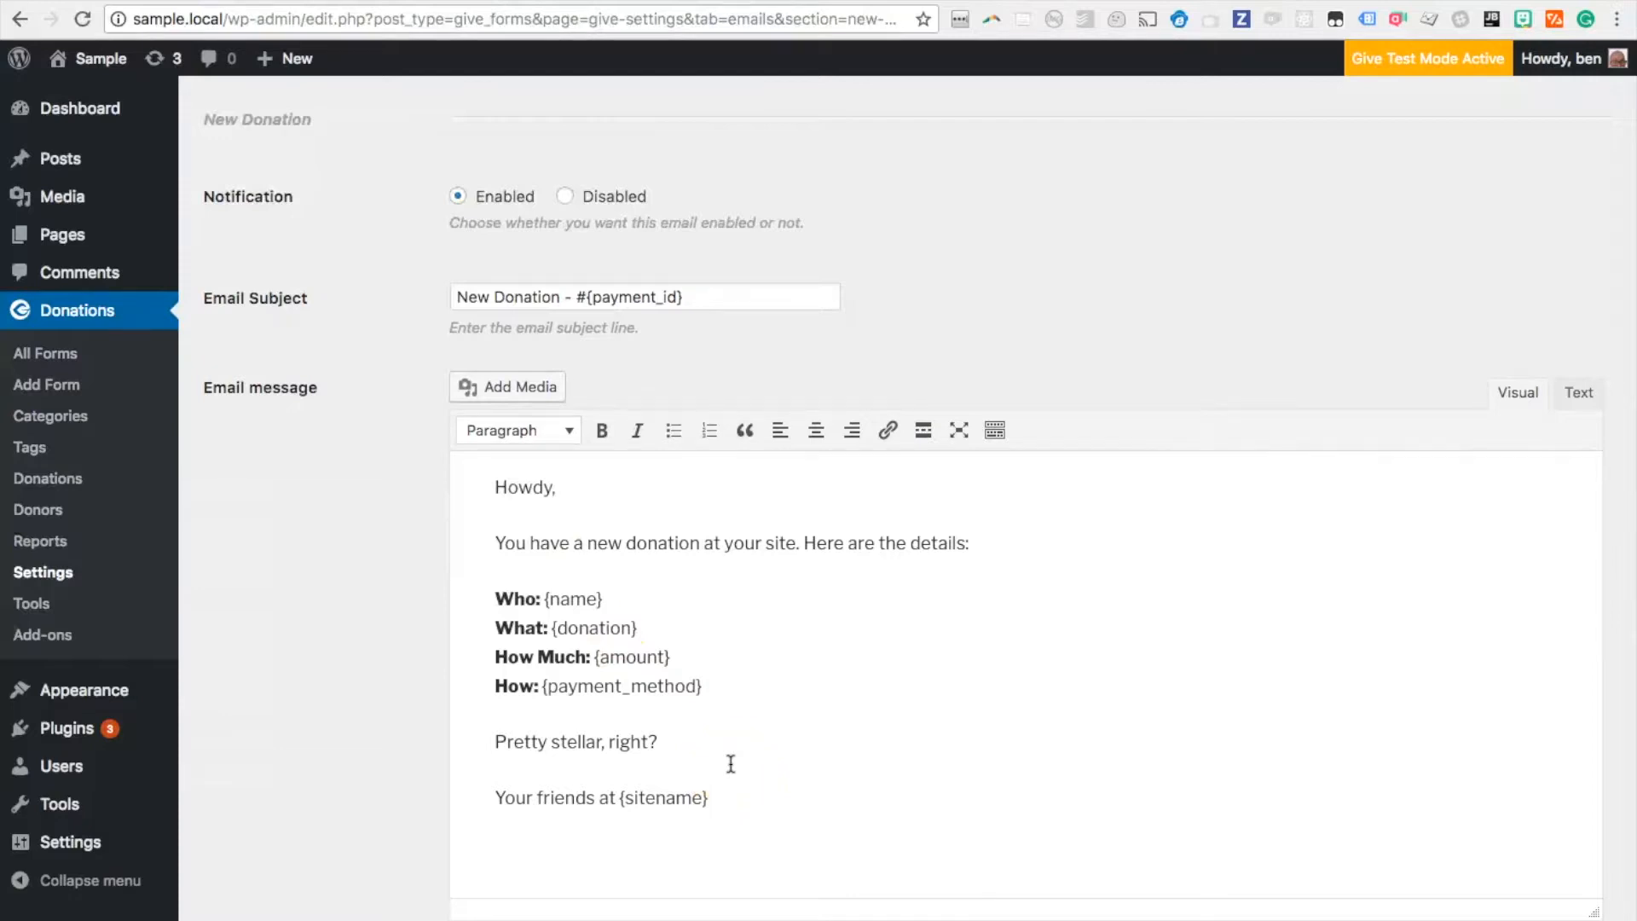
pyautogui.click(1582, 431)
pyautogui.click(1509, 390)
pyautogui.click(1581, 395)
pyautogui.click(1576, 395)
pyautogui.click(1516, 393)
pyautogui.scroll(-1, 657, 732)
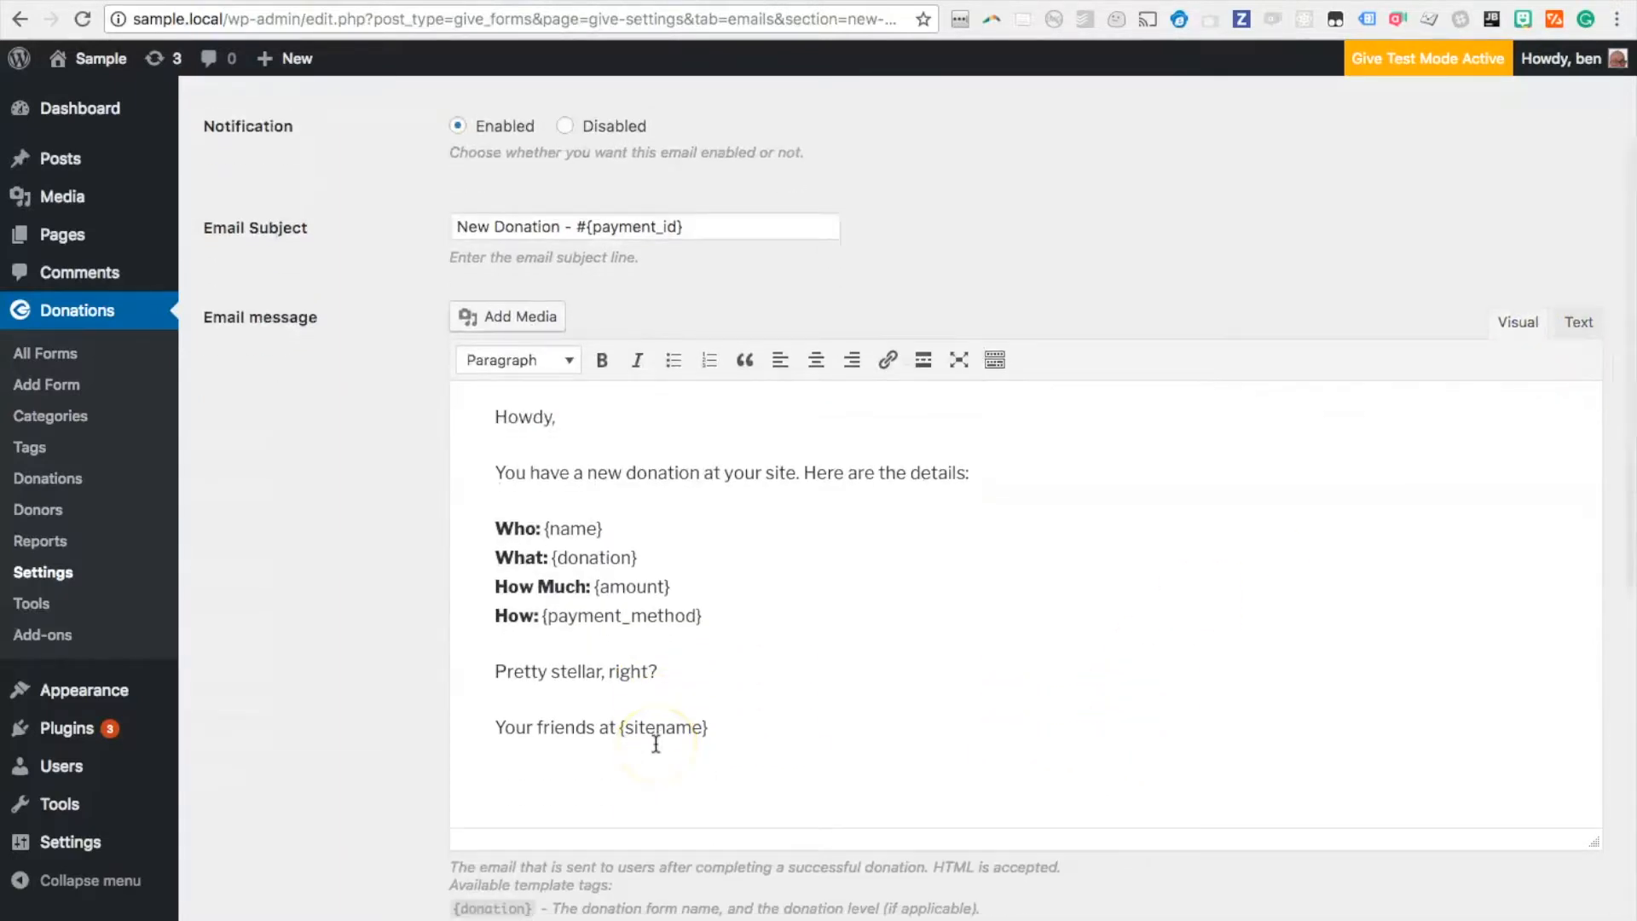
# Step: Compare the {name} tag and the other placeholders in the email message with the list of available template tags
pyautogui.moveTo(542, 529); pyautogui.dragTo(602, 528)
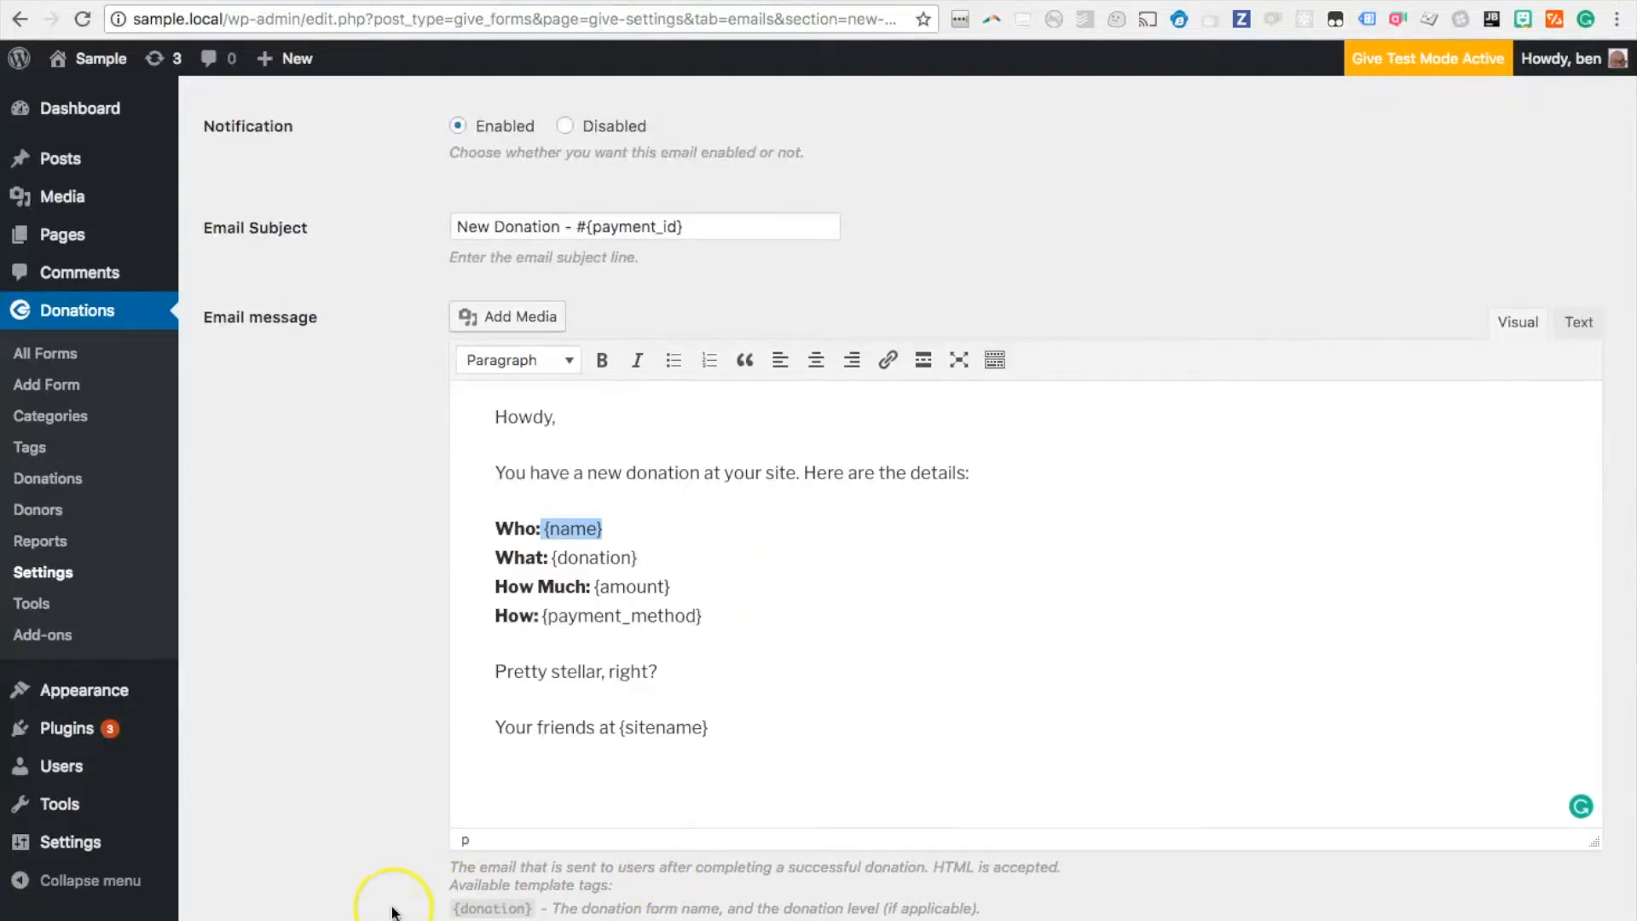
pyautogui.scroll(-5, 392, 895)
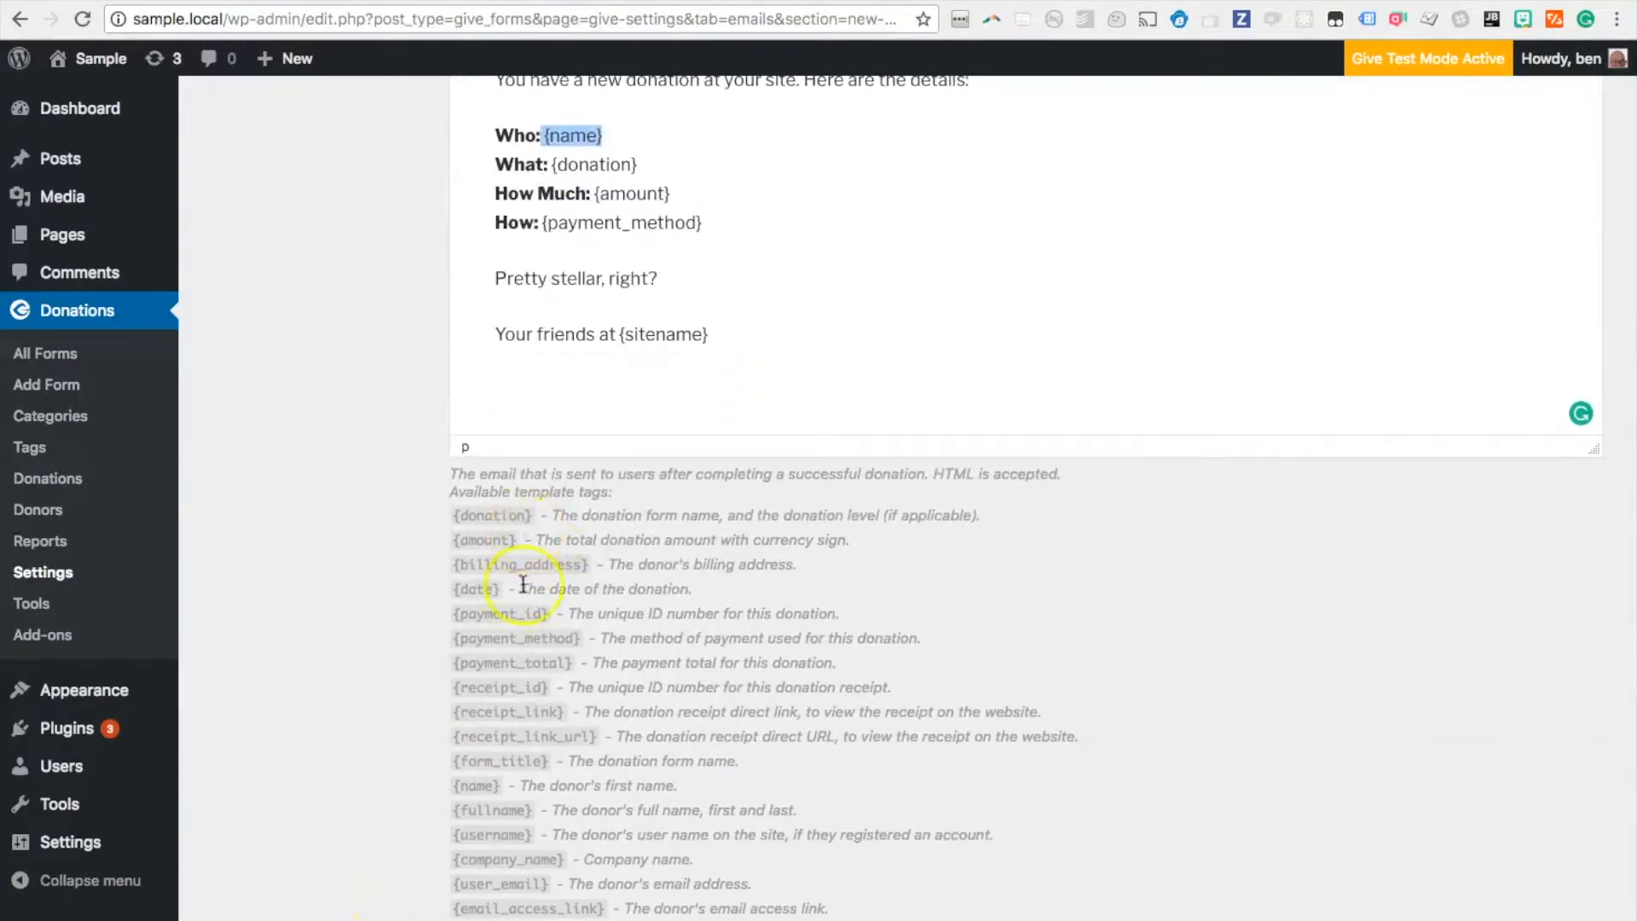
pyautogui.scroll(-1, 517, 908)
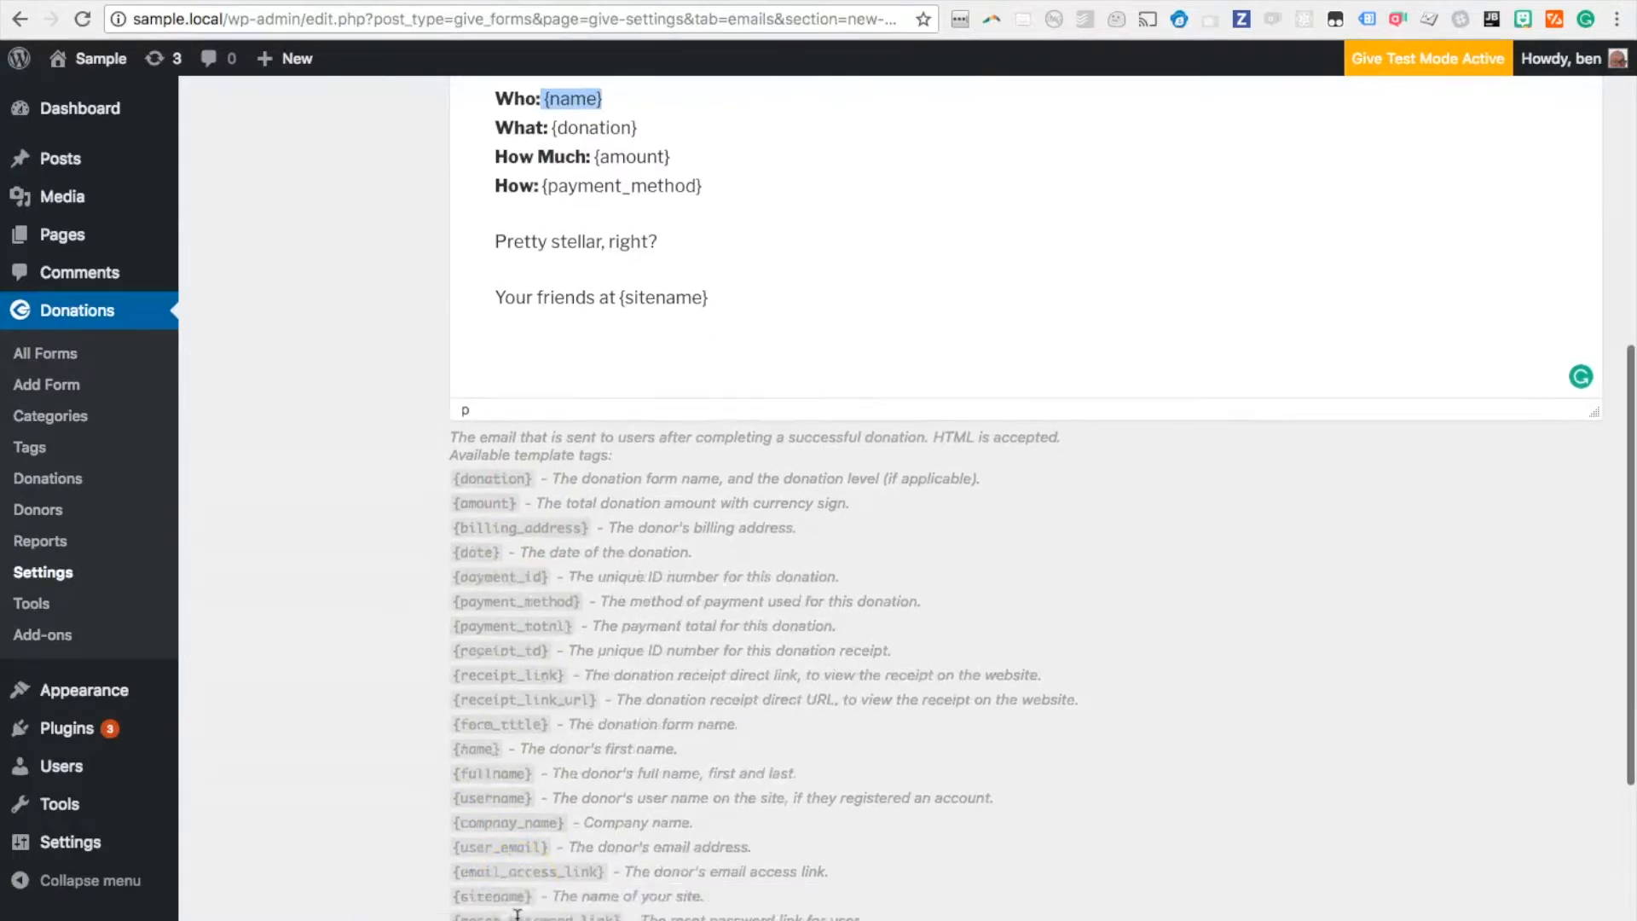
pyautogui.click(349, 844)
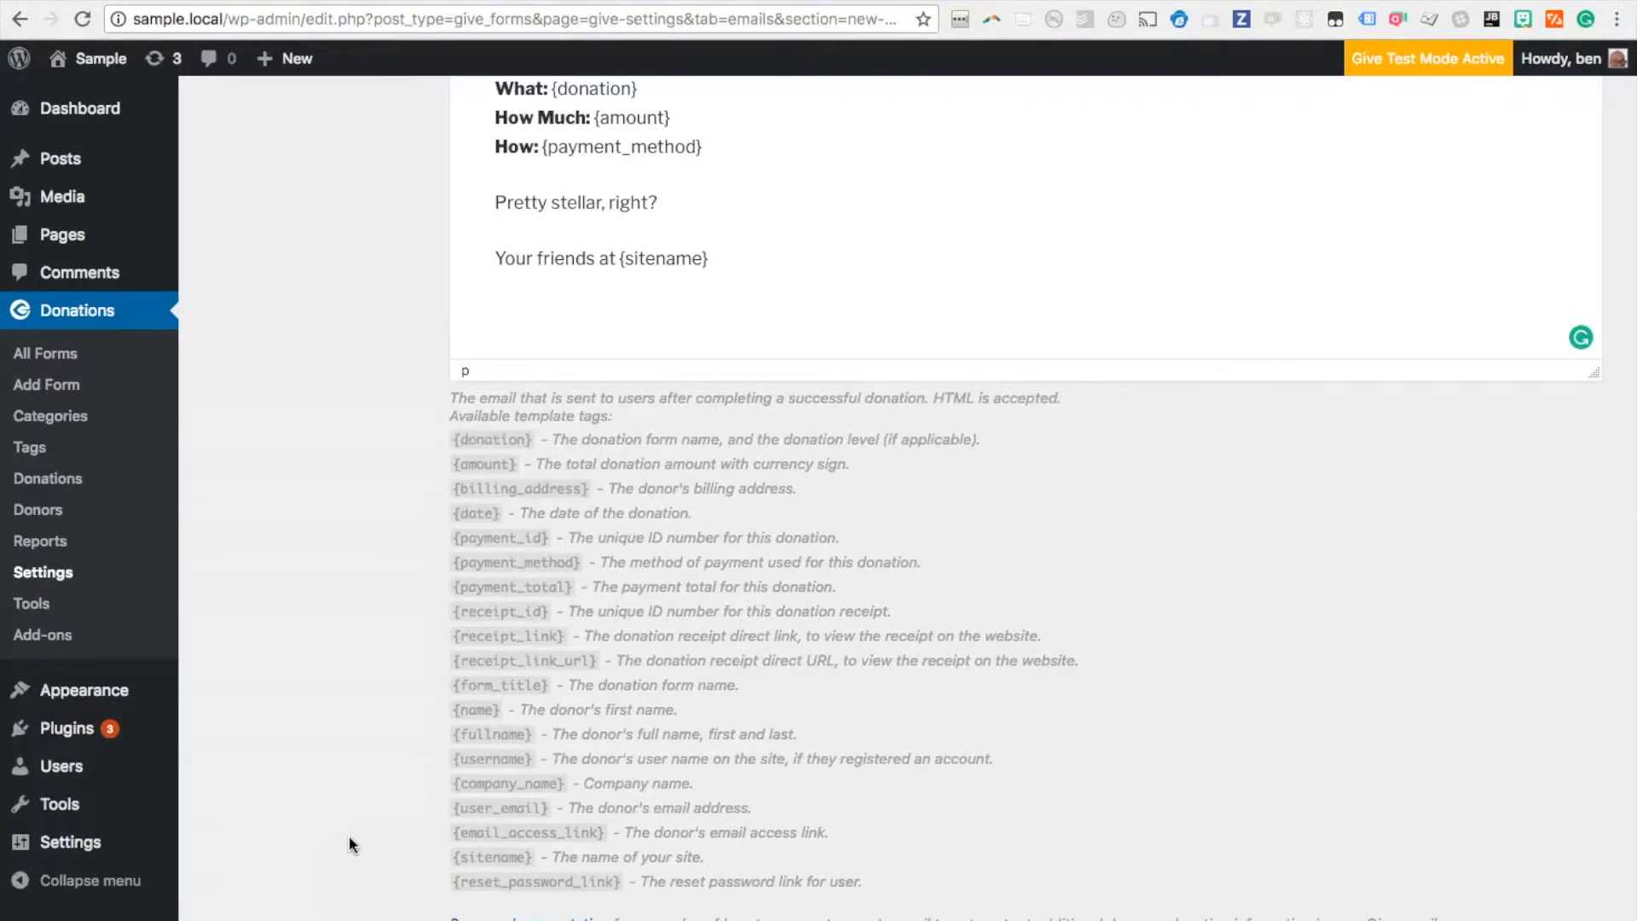
pyautogui.scroll(1, 349, 844)
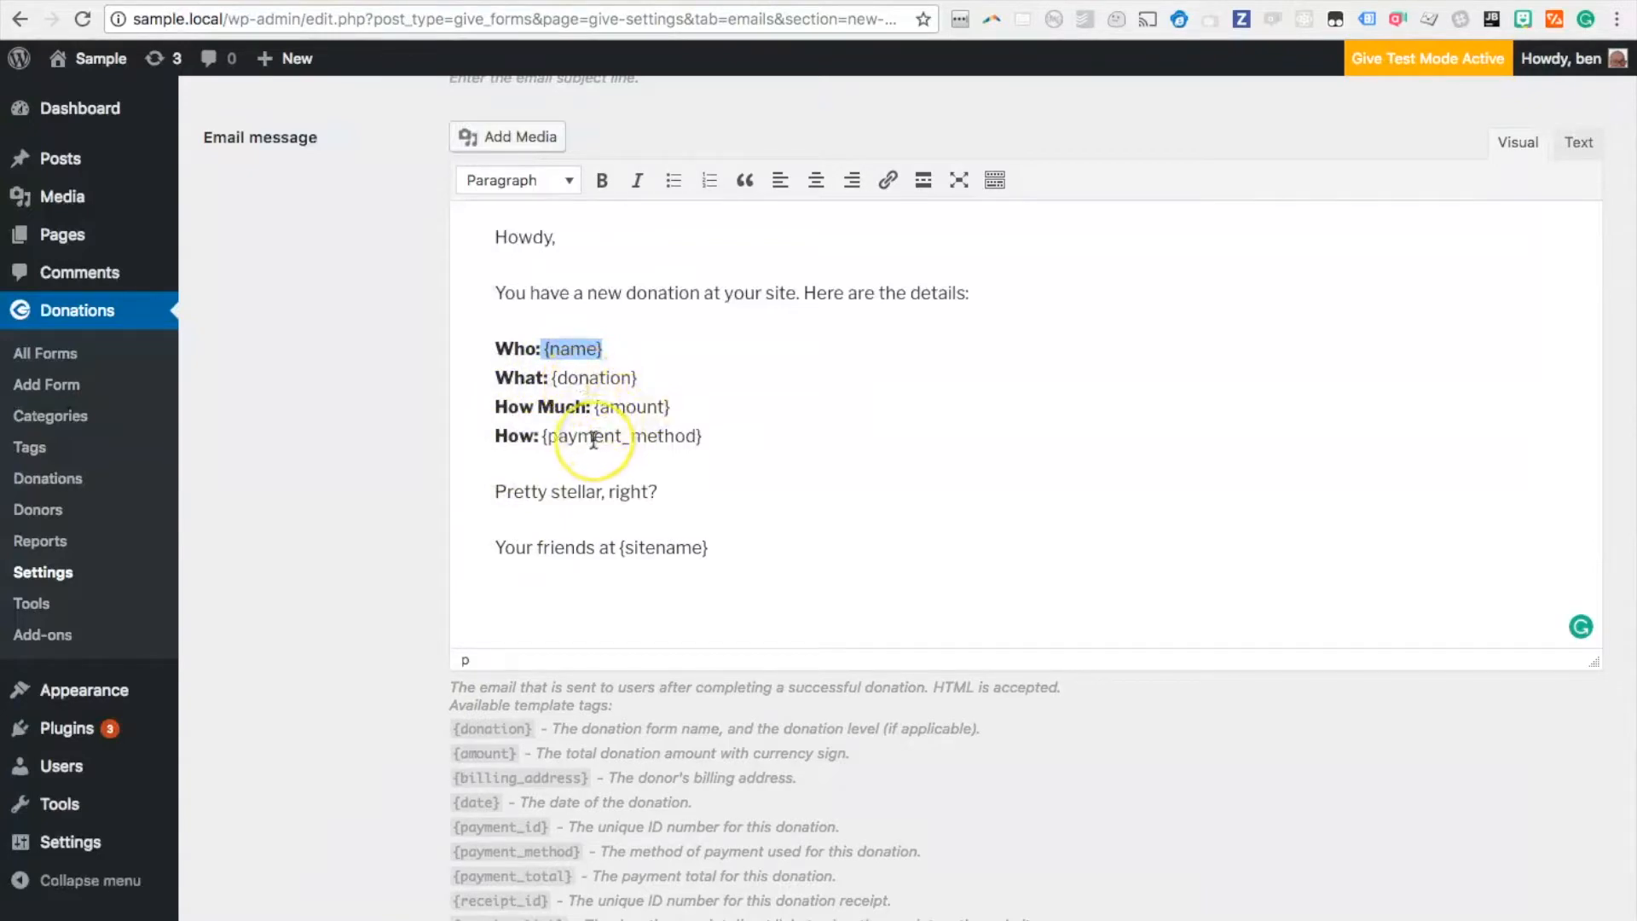
pyautogui.scroll(-1, 554, 784)
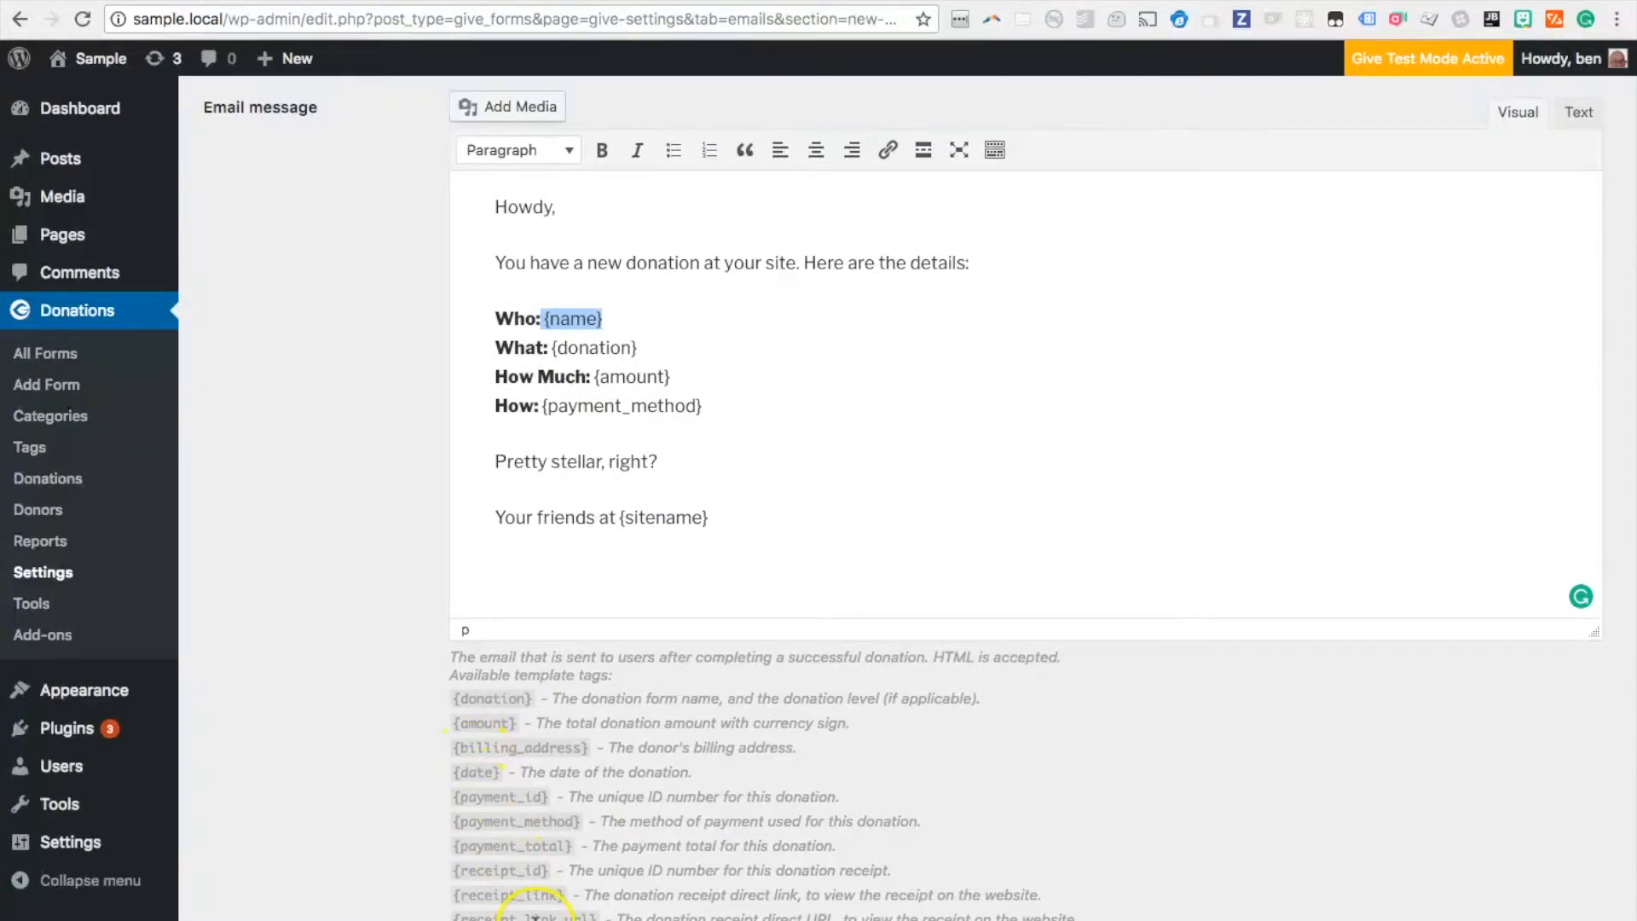
pyautogui.scroll(-5, 527, 819)
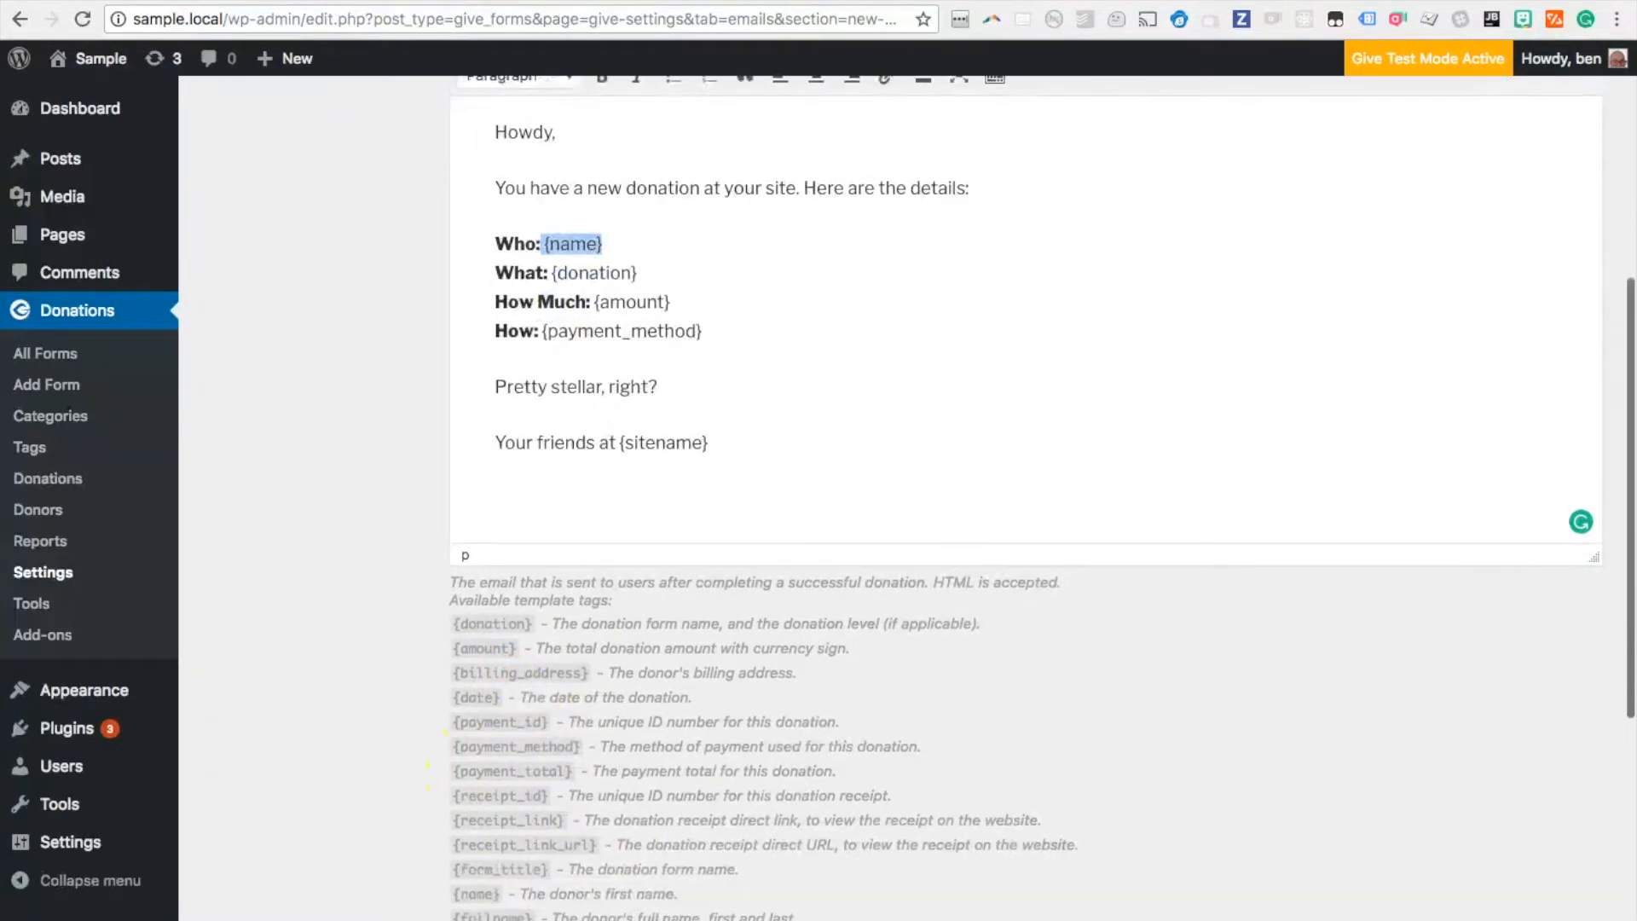
# Step: Check the format options available for the Email Content Type, keeping HTML selected
pyautogui.scroll(-6, 677, 814)
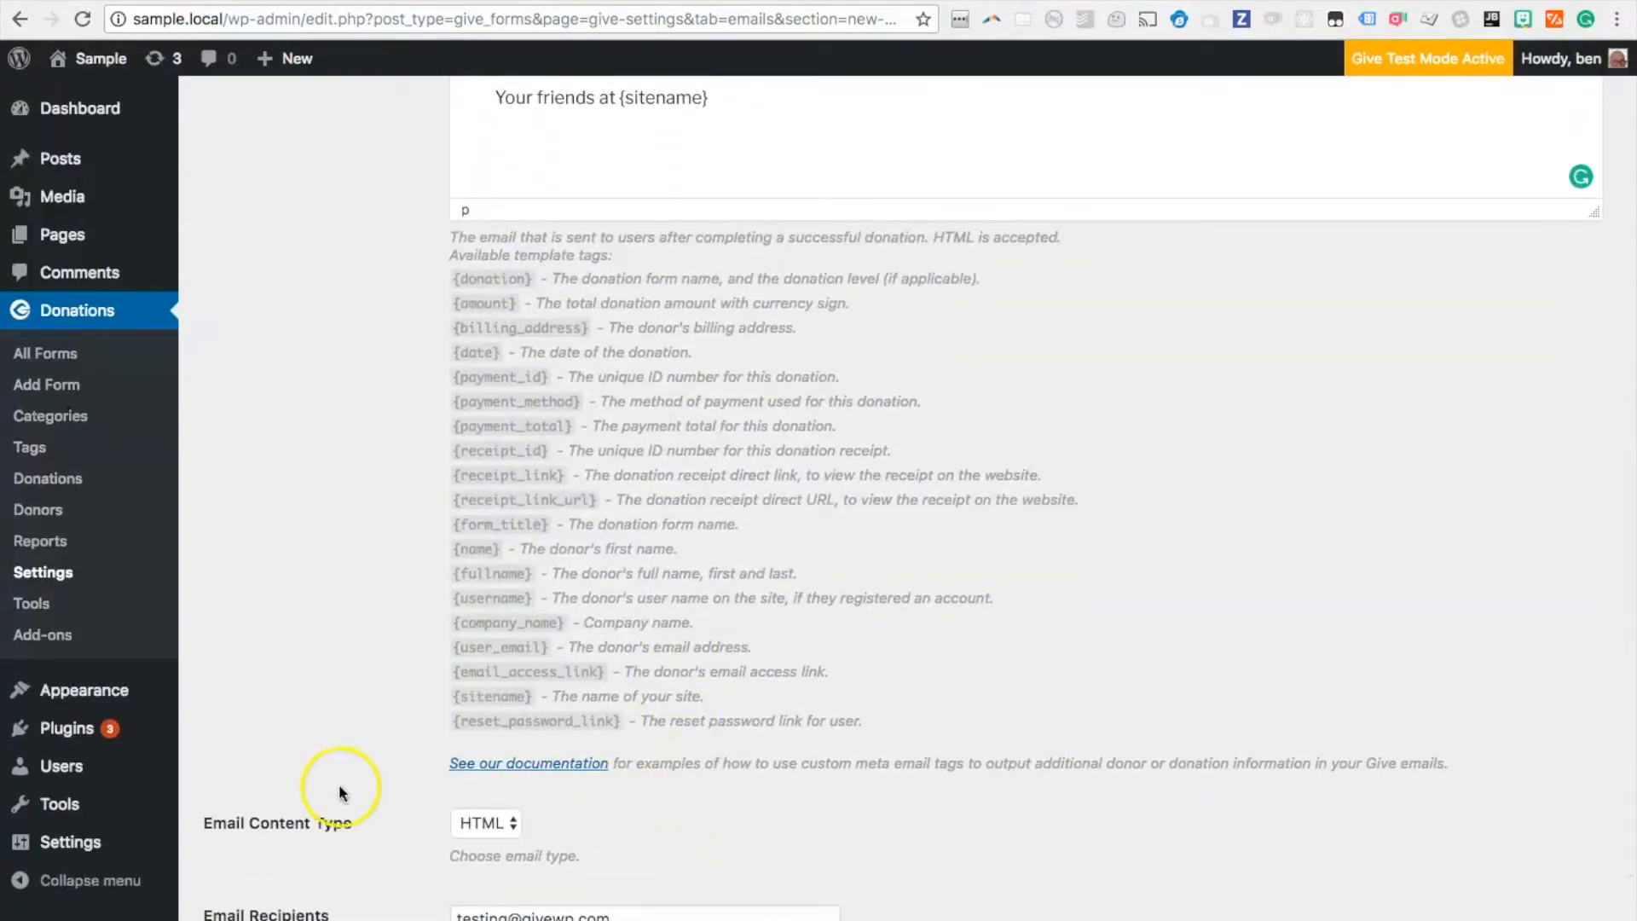
pyautogui.click(487, 824)
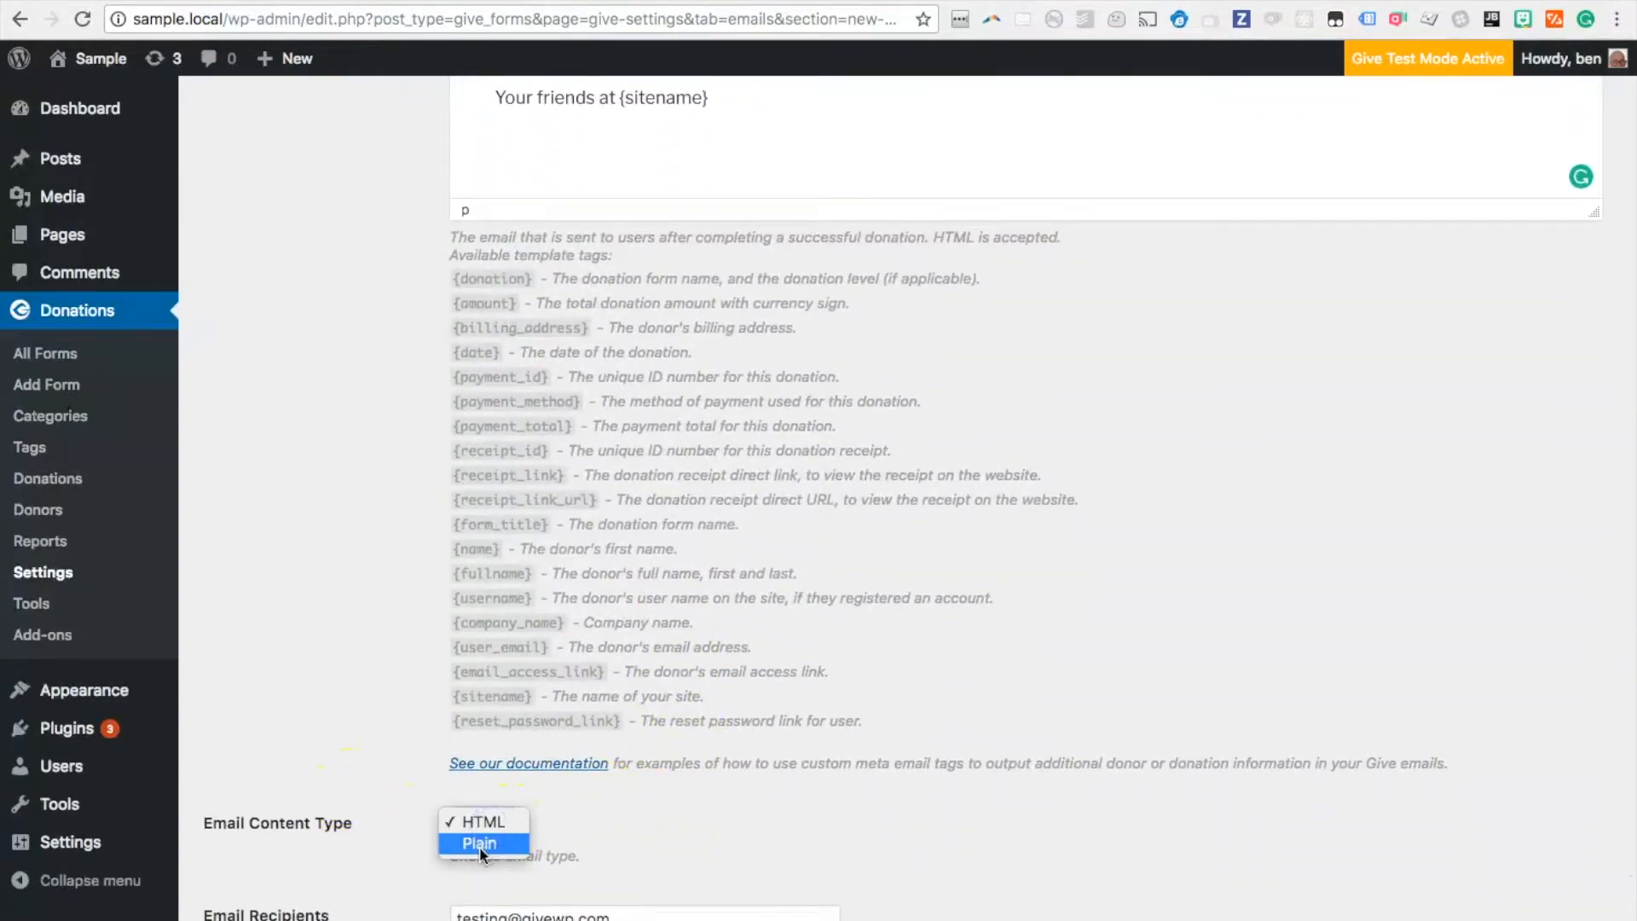
pyautogui.click(494, 824)
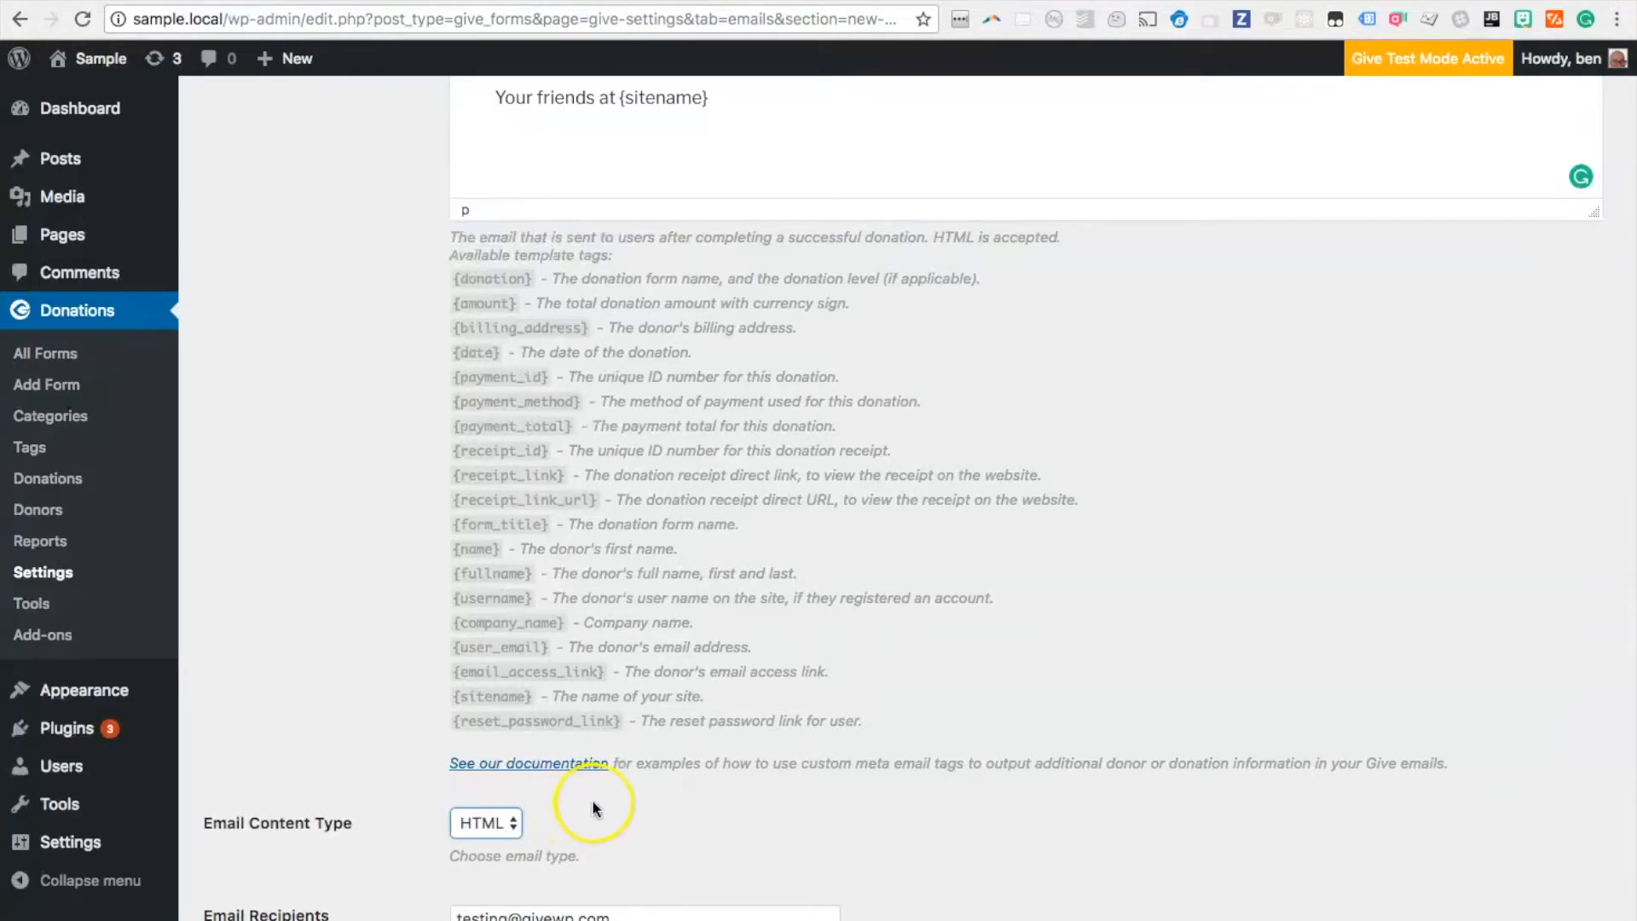
pyautogui.scroll(-1, 593, 806)
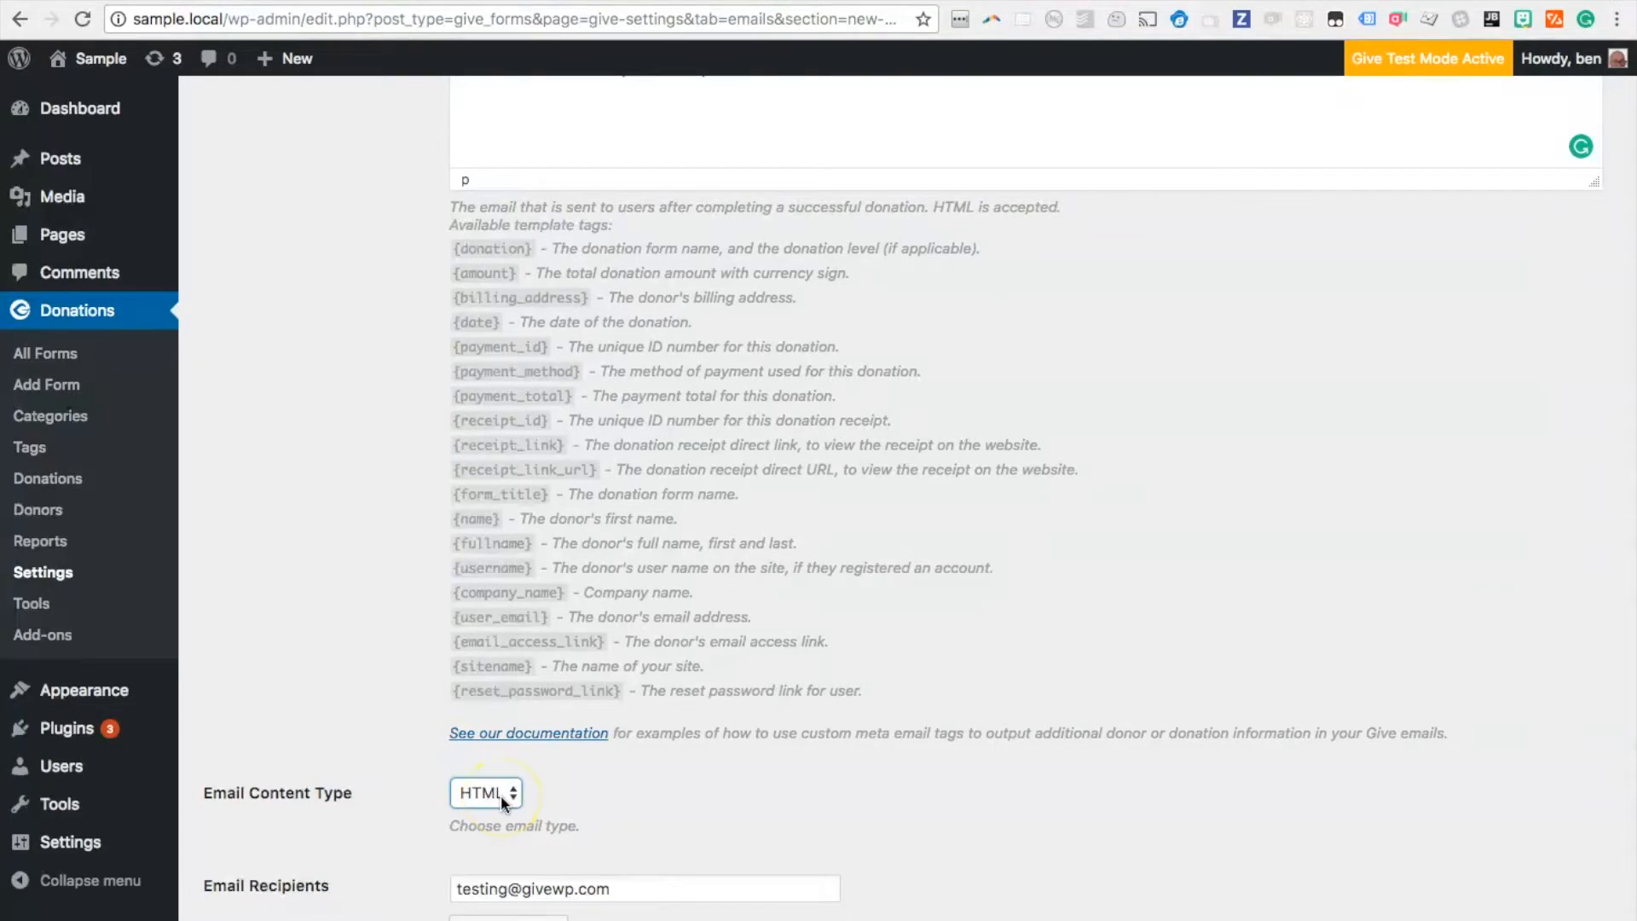
pyautogui.click(502, 800)
pyautogui.click(492, 819)
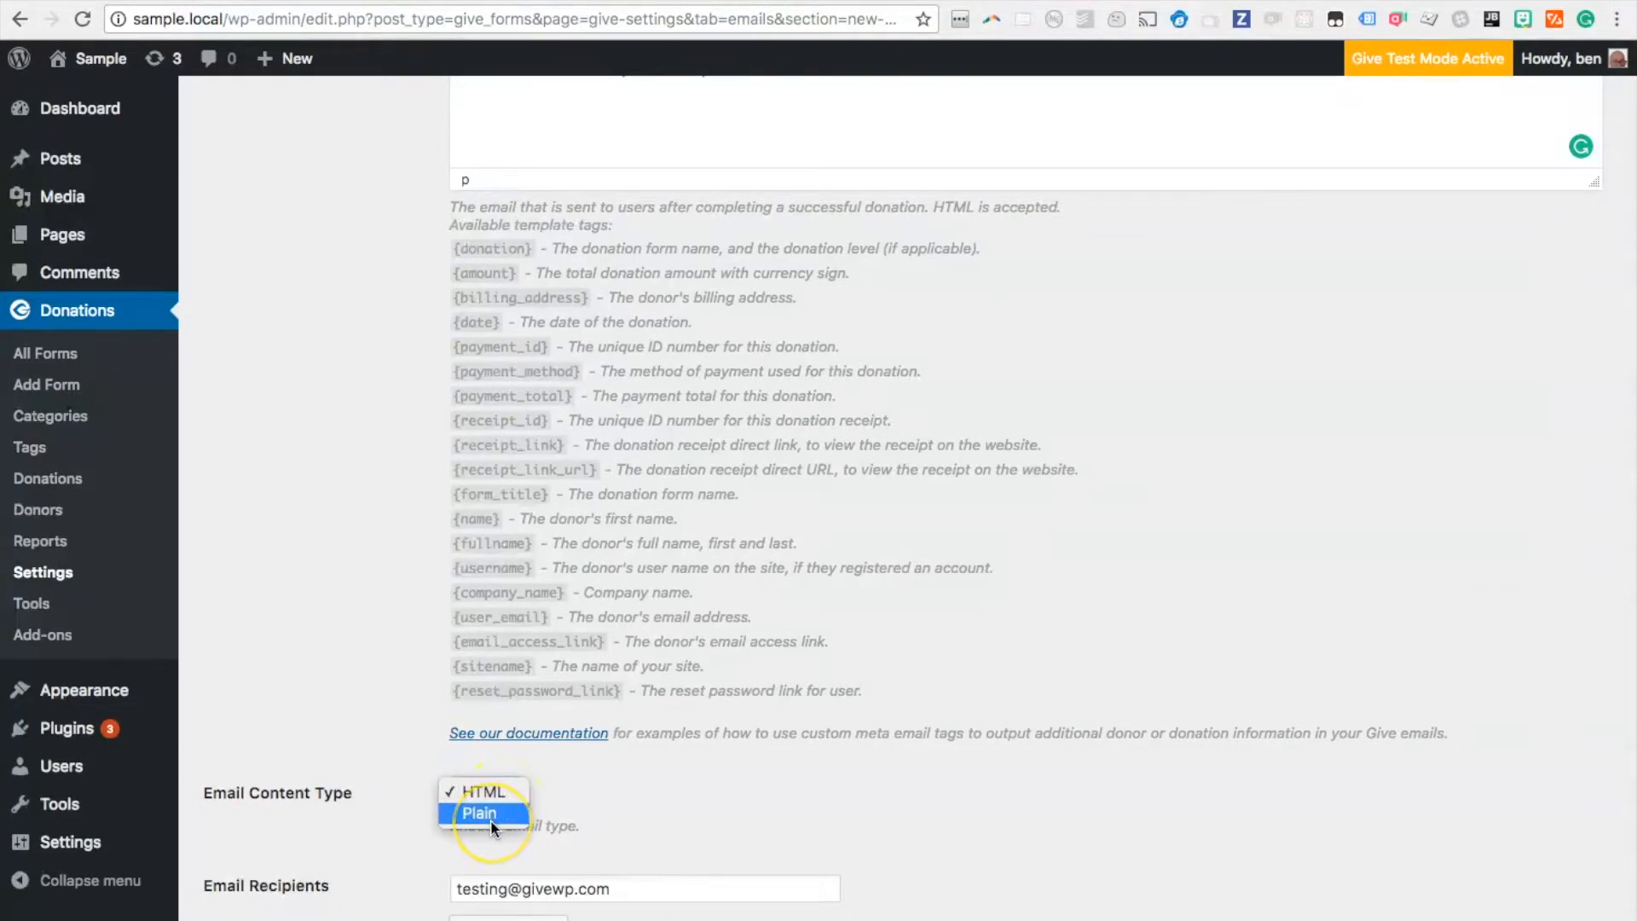
pyautogui.click(620, 797)
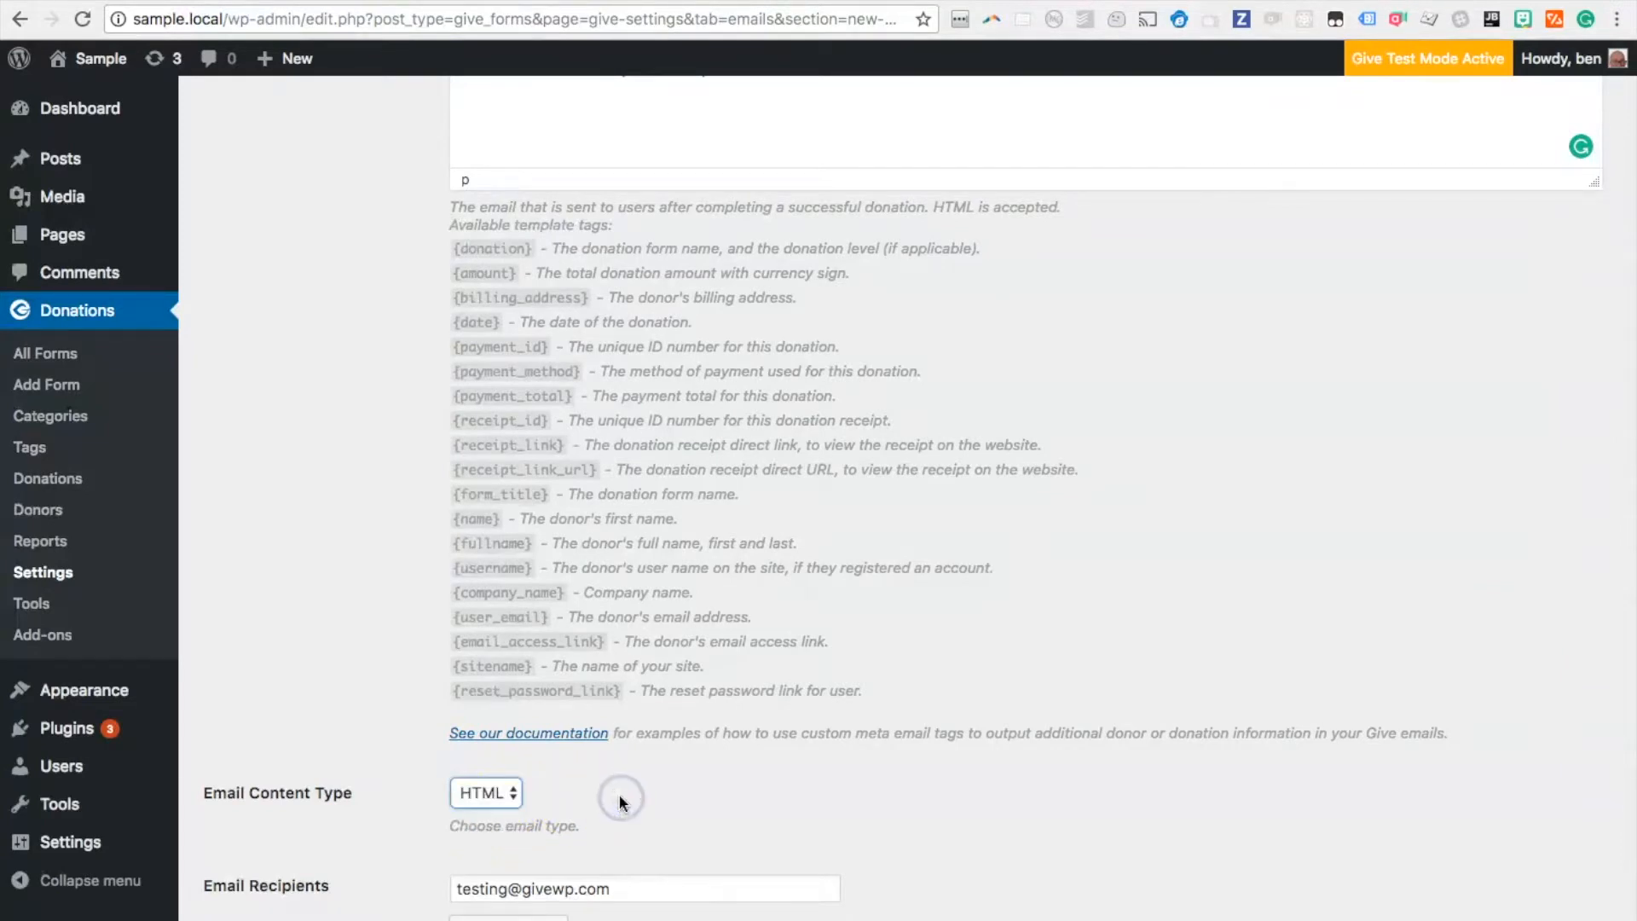
# Step: Add a second, blank recipient entry to the New Donation email's recipients
pyautogui.scroll(-3, 729, 789)
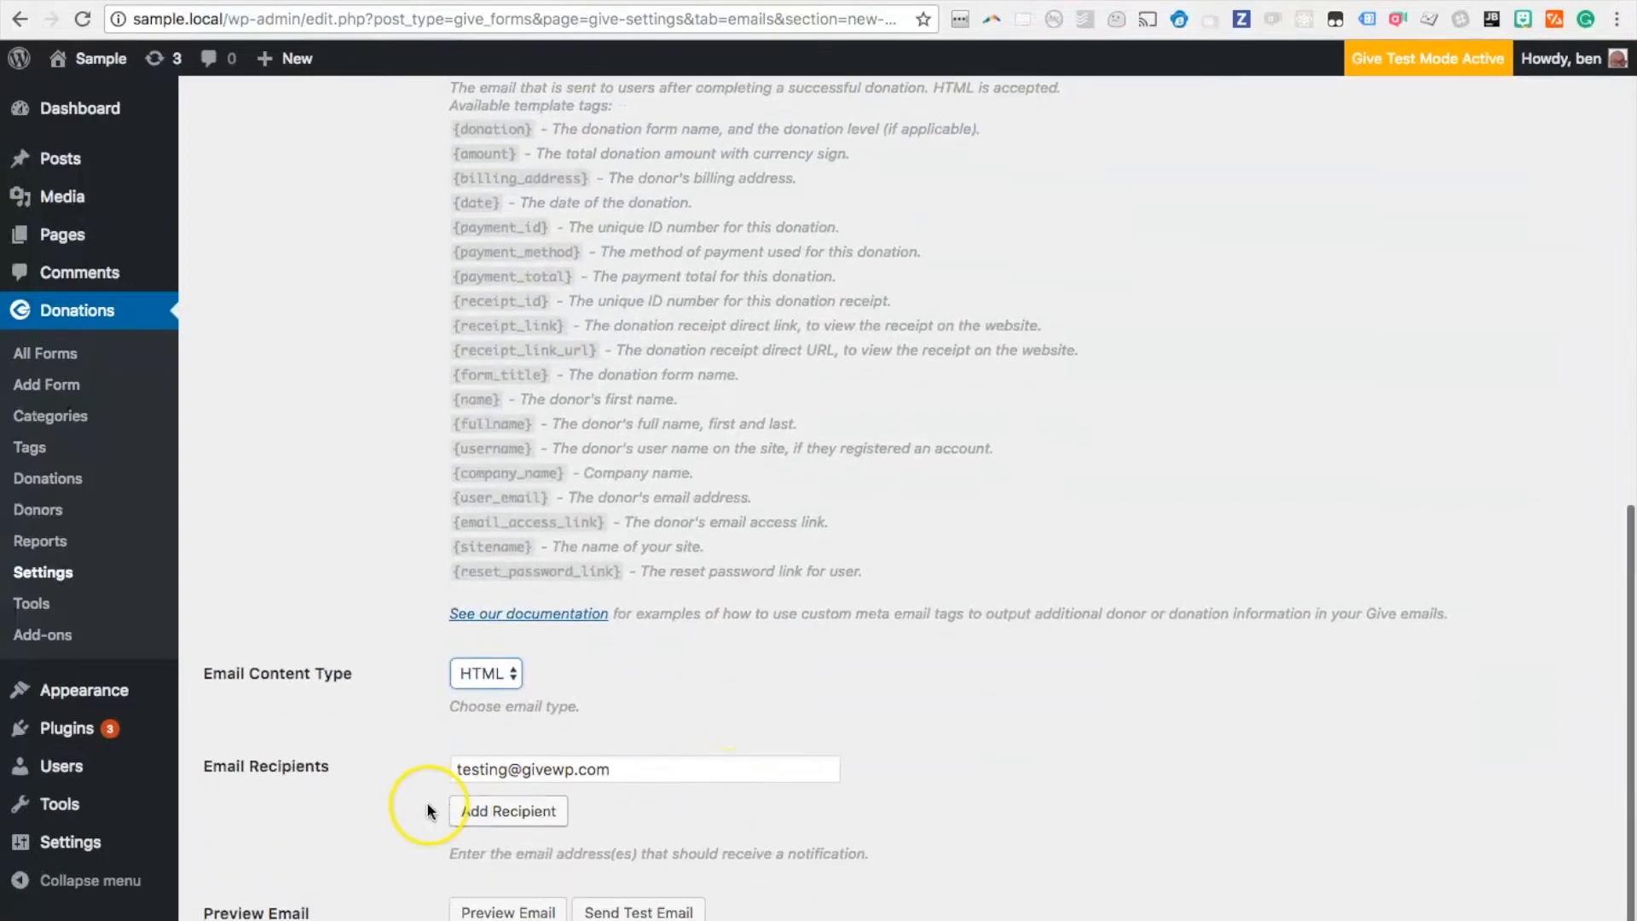
pyautogui.click(653, 770)
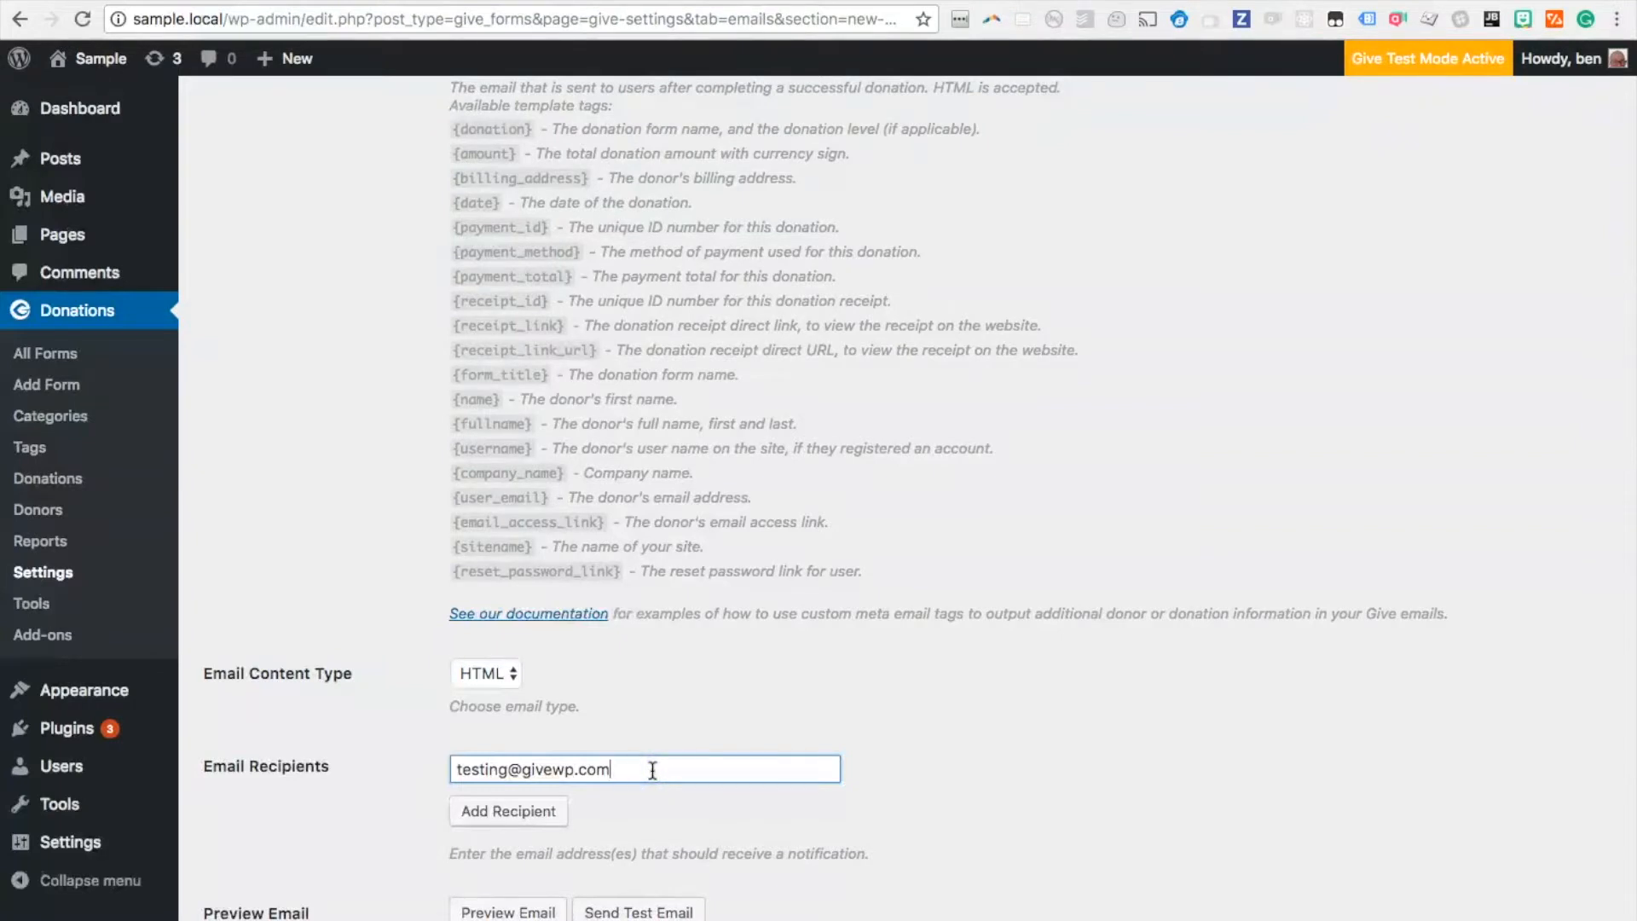
pyautogui.moveTo(653, 770); pyautogui.dragTo(442, 771)
pyautogui.click(503, 811)
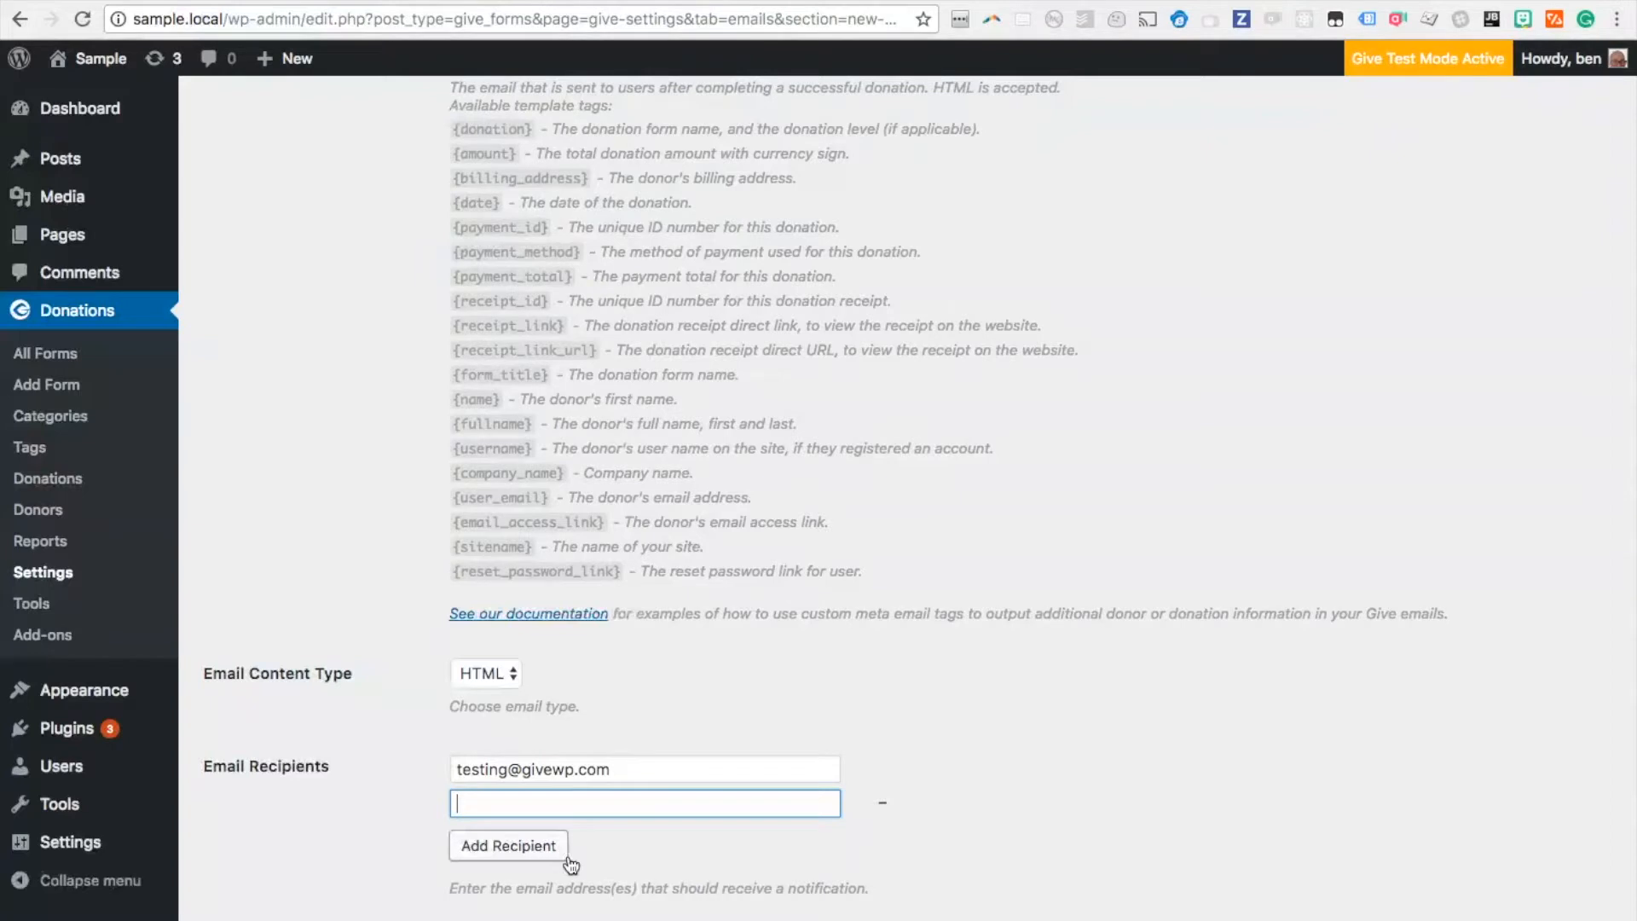
pyautogui.scroll(-1, 575, 844)
pyautogui.click(603, 774)
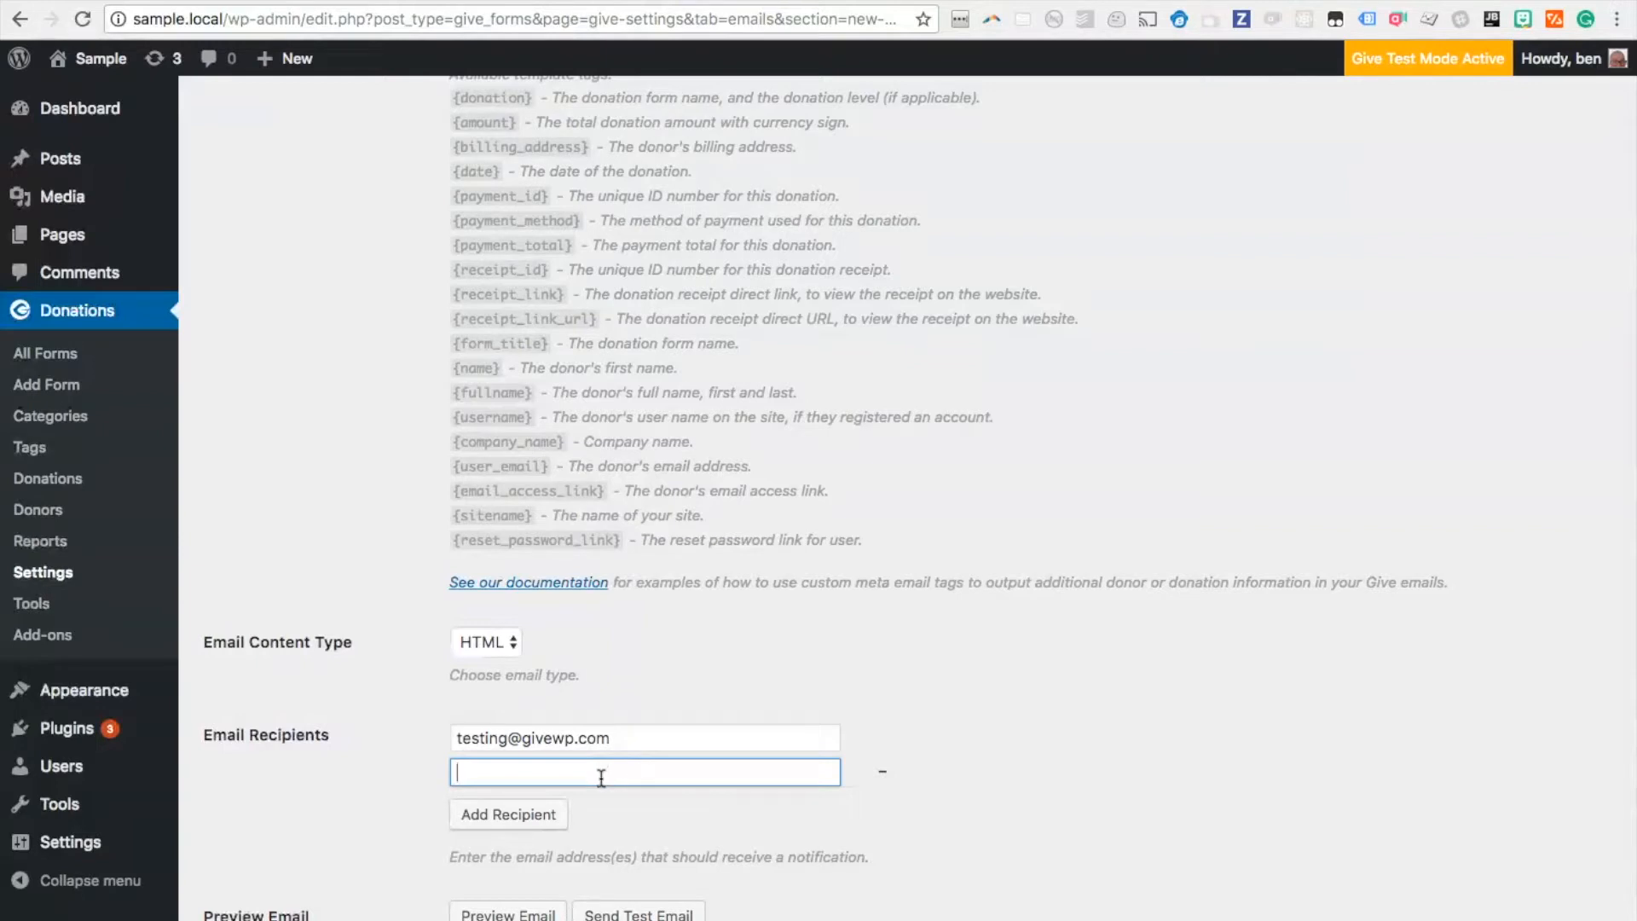
pyautogui.click(657, 731)
# Step: Review the New Donation email's message and settings, and open its preview in the browser
pyautogui.scroll(7, 709, 696)
pyautogui.scroll(5, 709, 696)
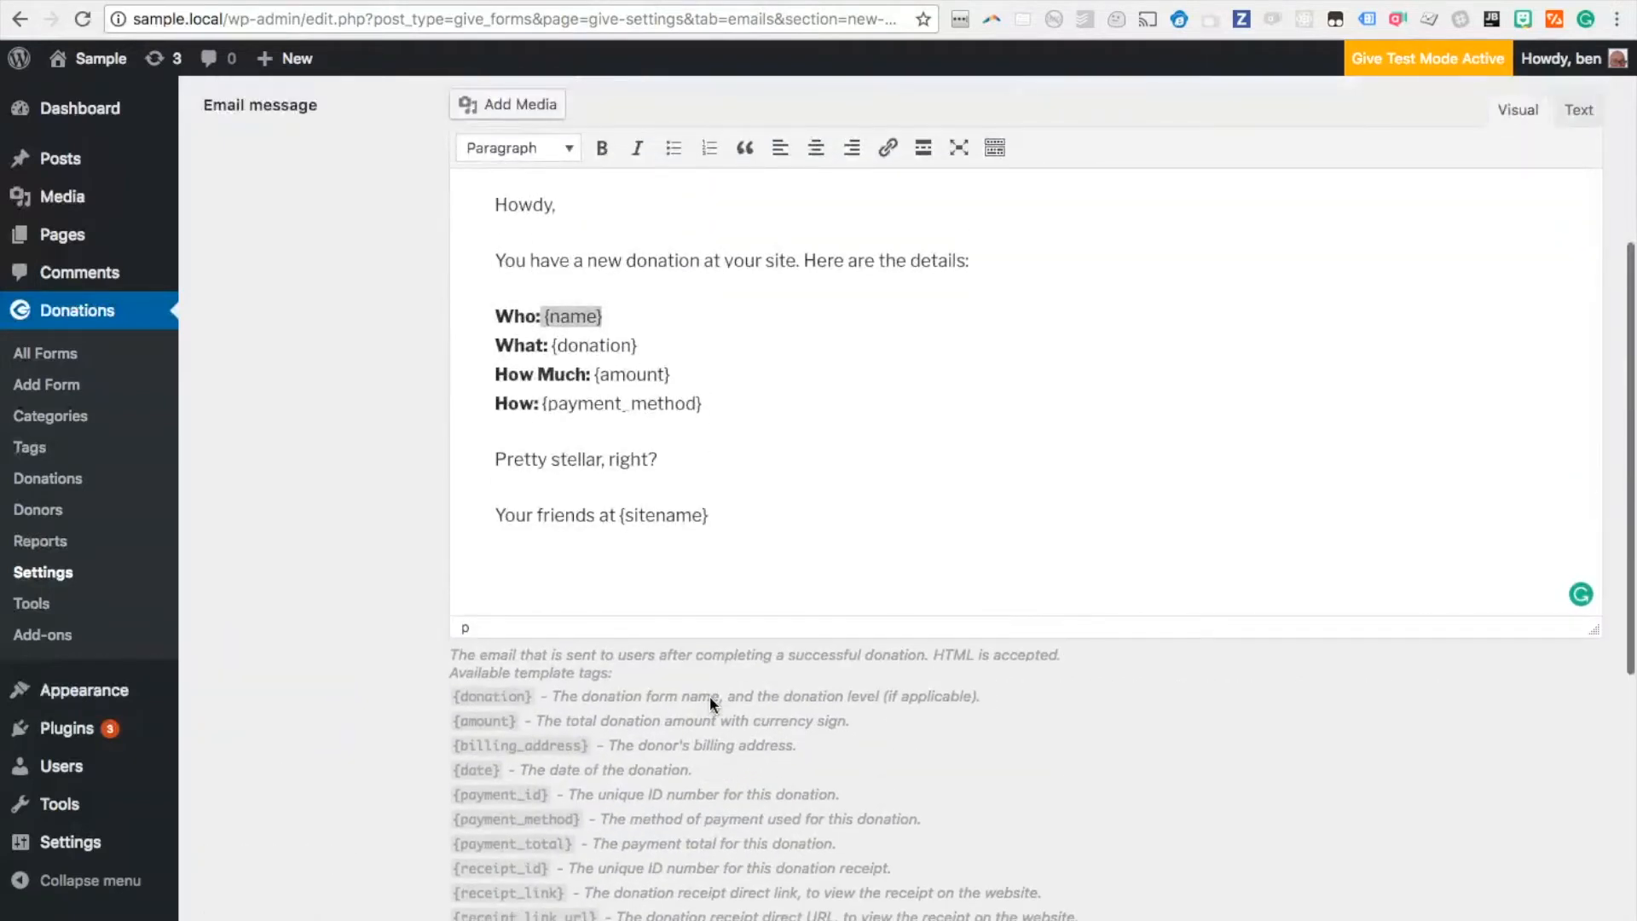
pyautogui.scroll(2, 709, 695)
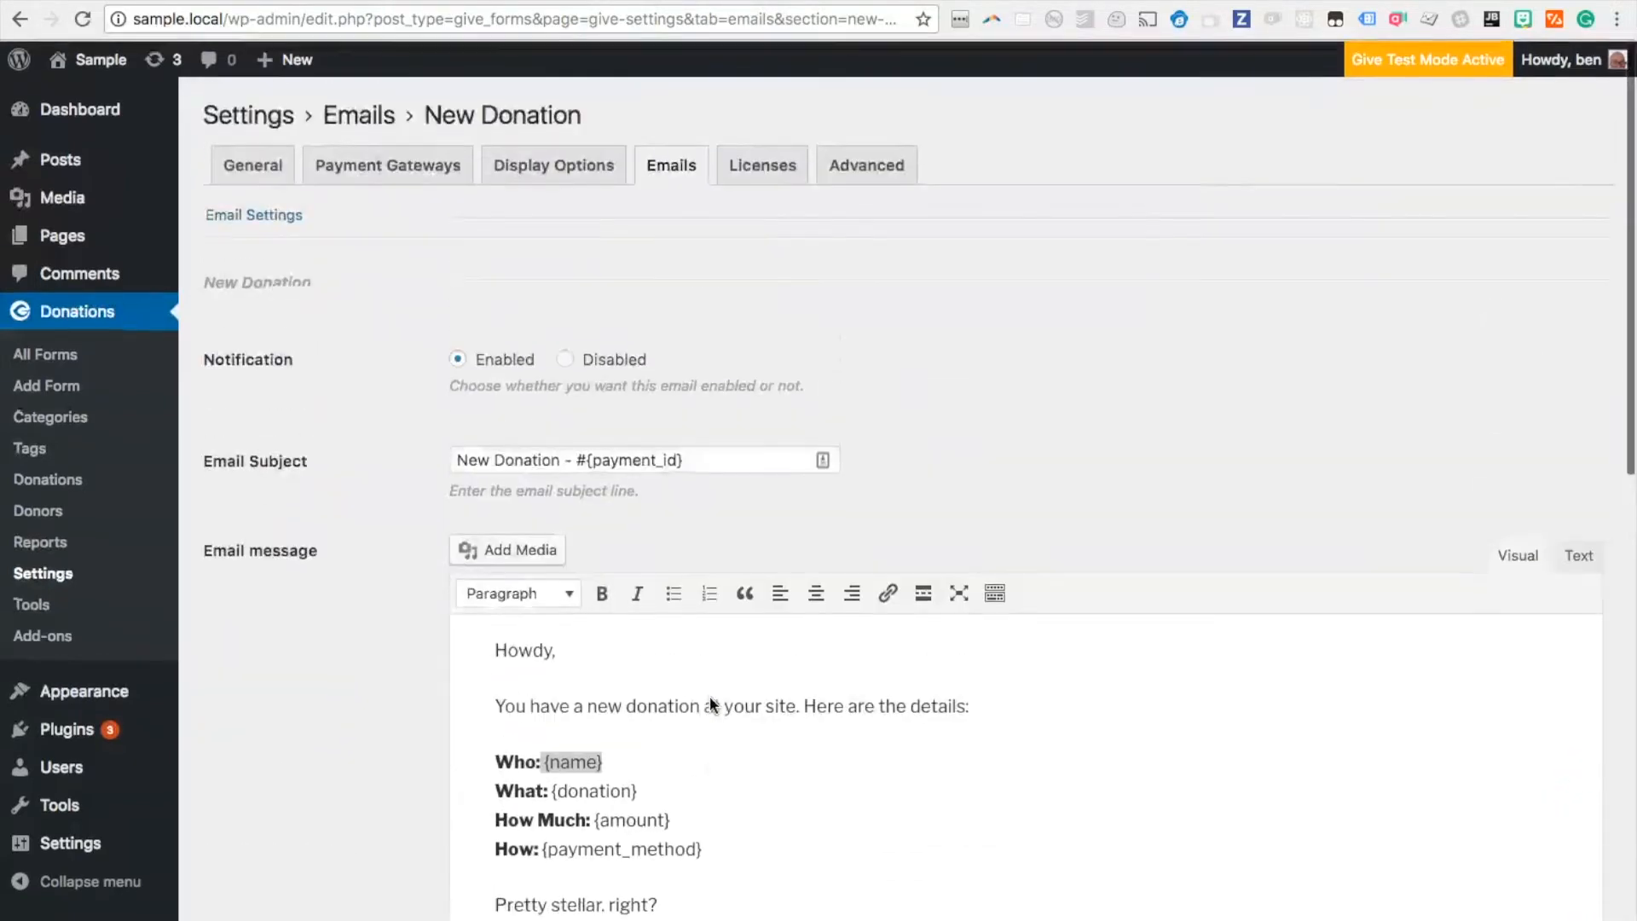
pyautogui.scroll(-4, 709, 696)
pyautogui.scroll(-12, 709, 696)
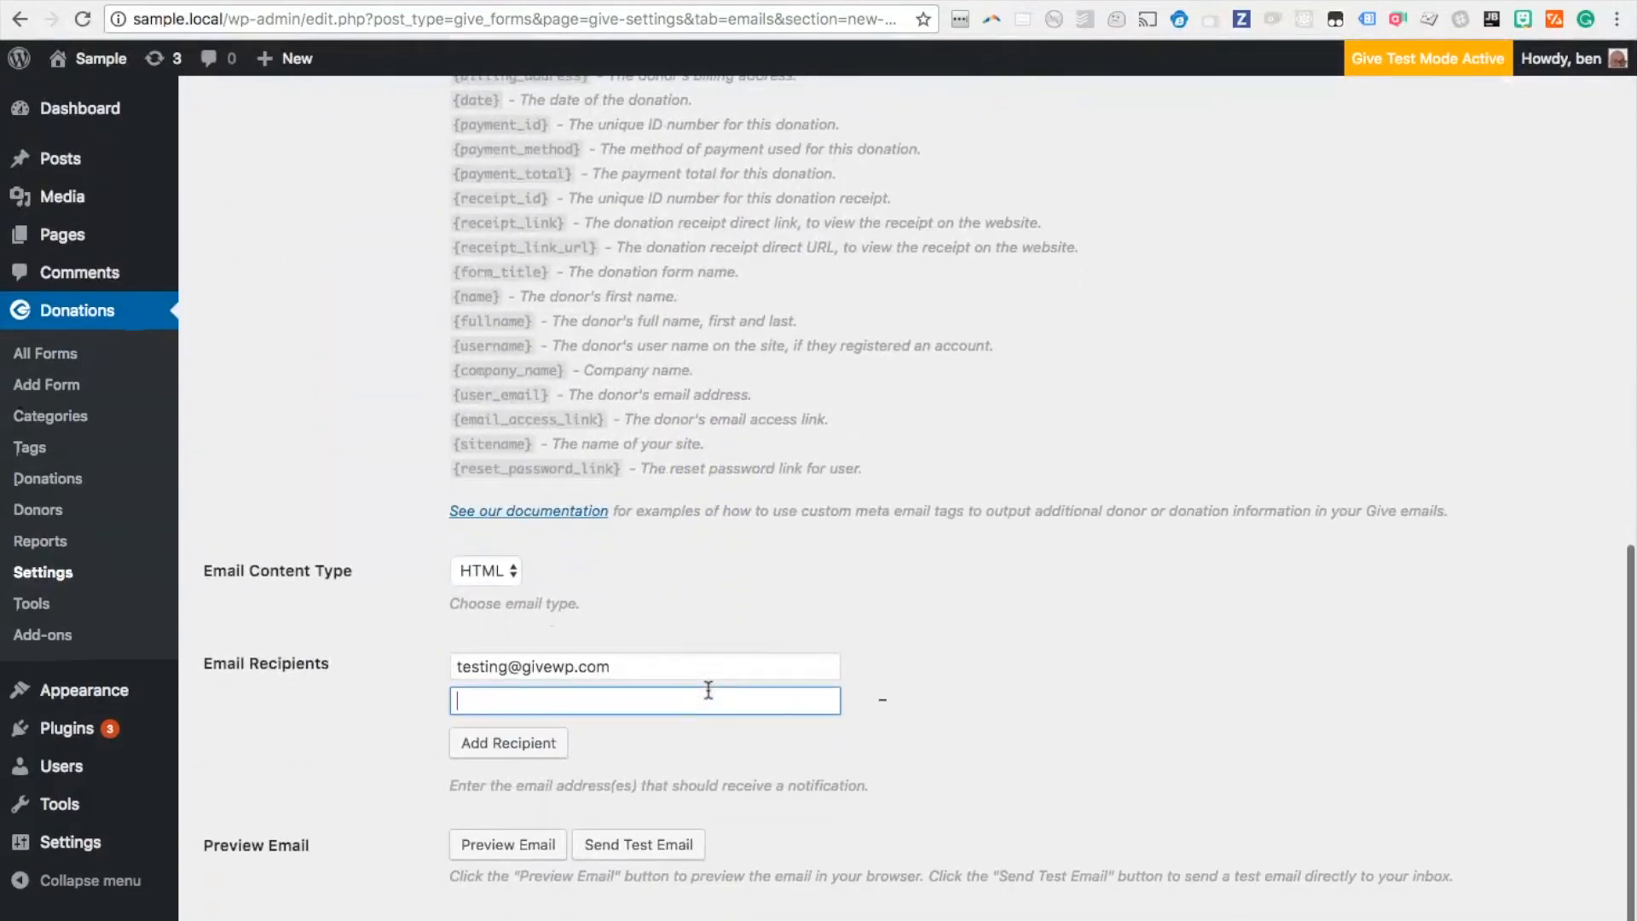
pyautogui.click(312, 825)
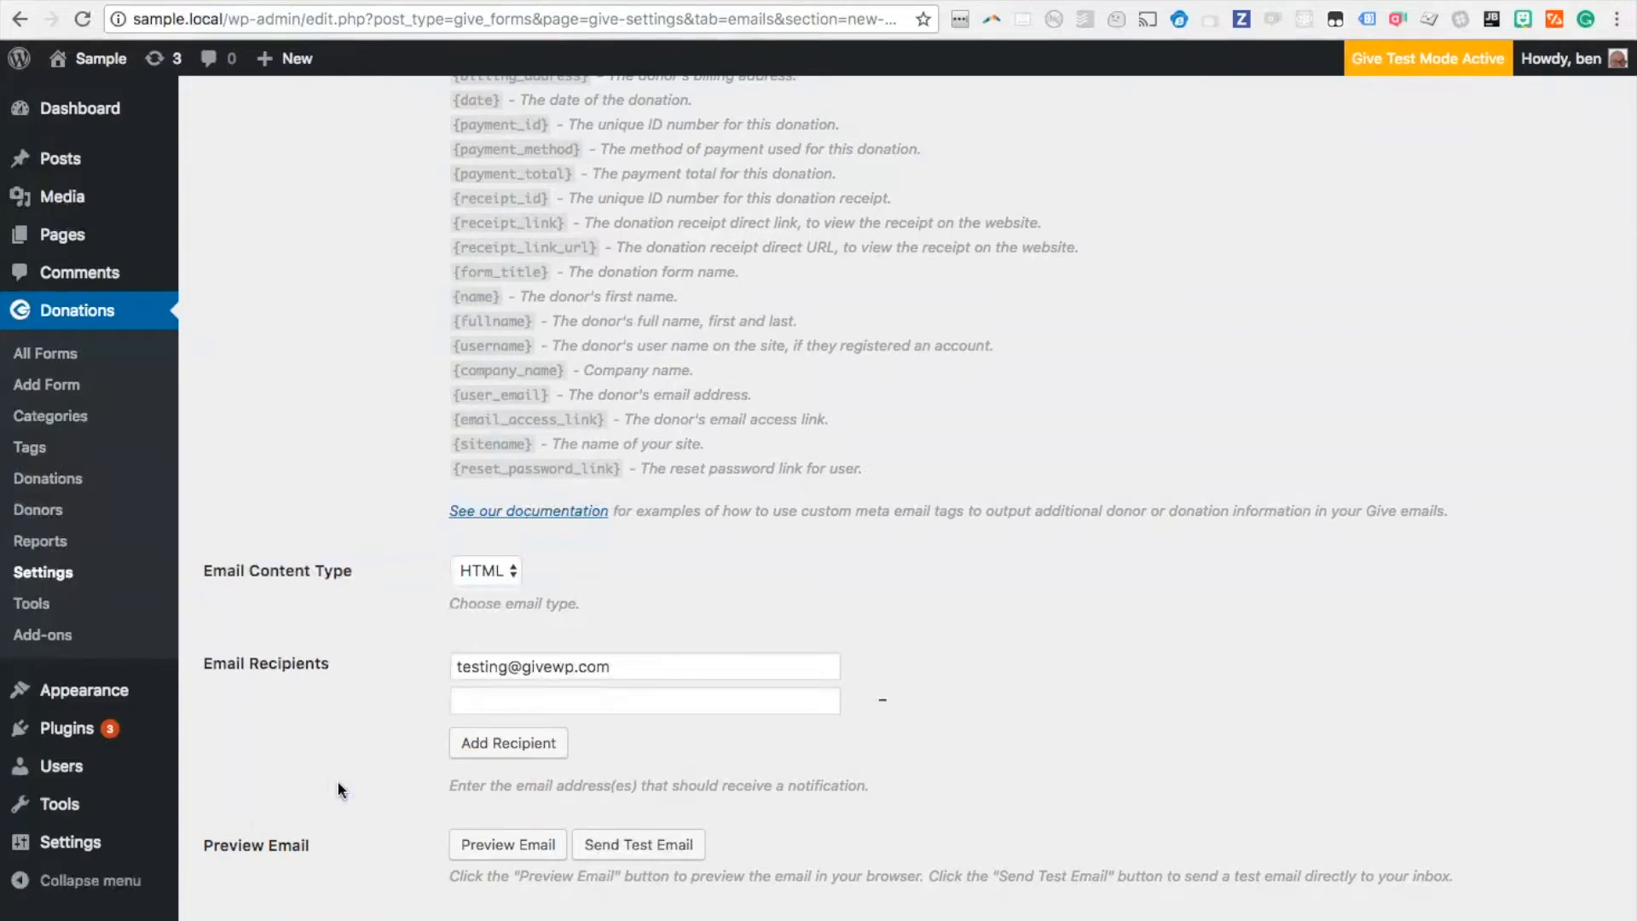
pyautogui.click(494, 844)
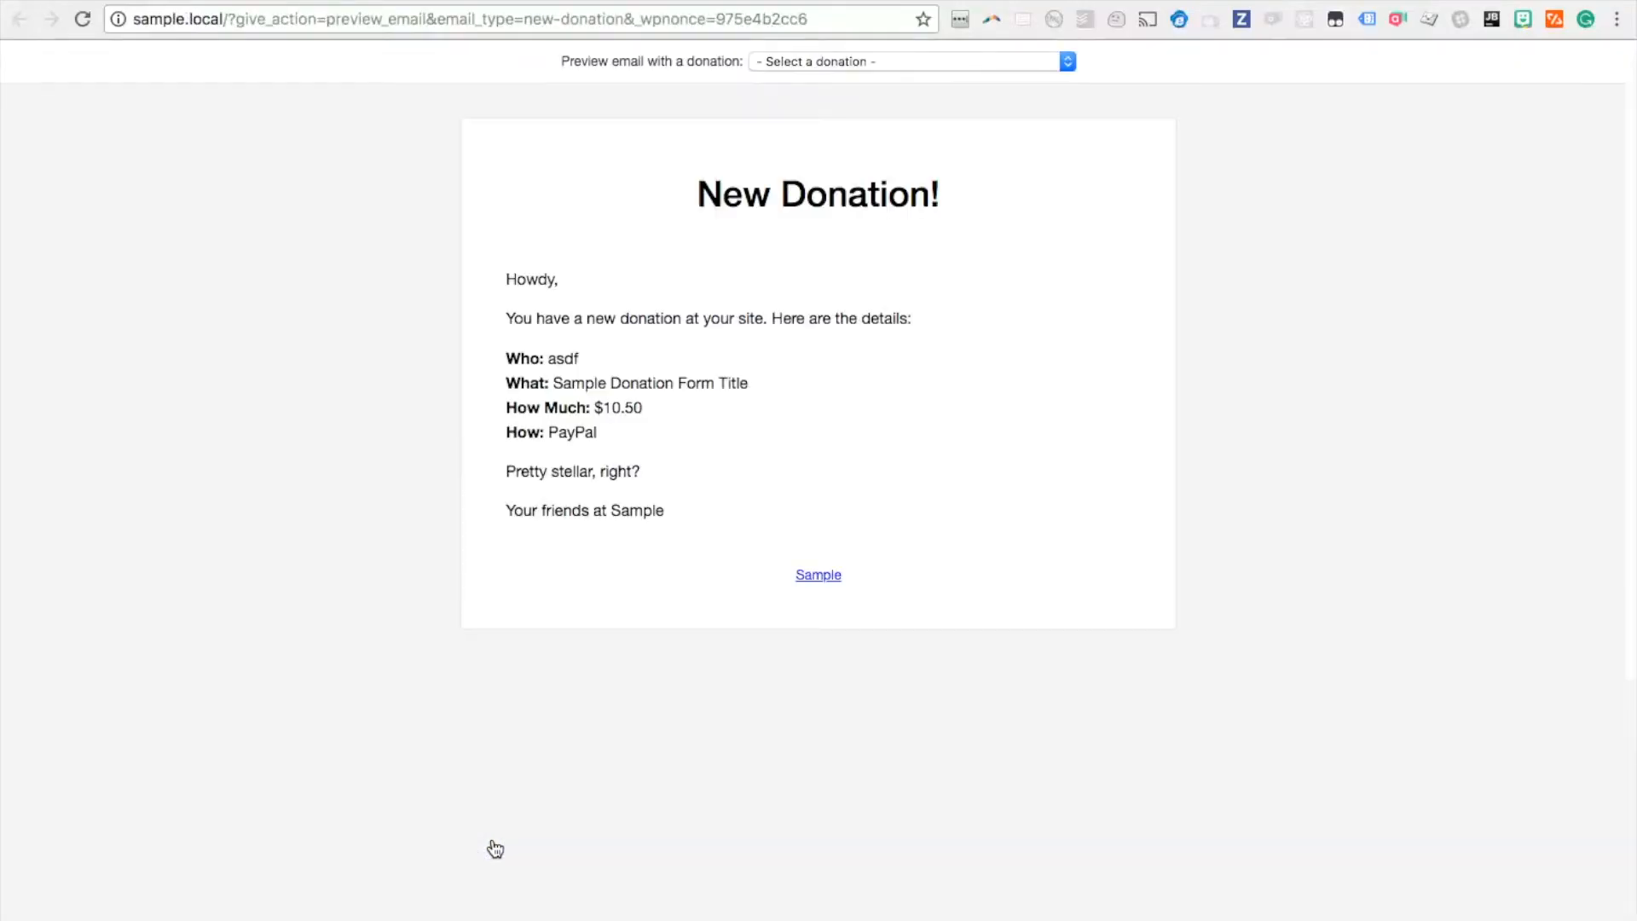
pyautogui.click(385, 791)
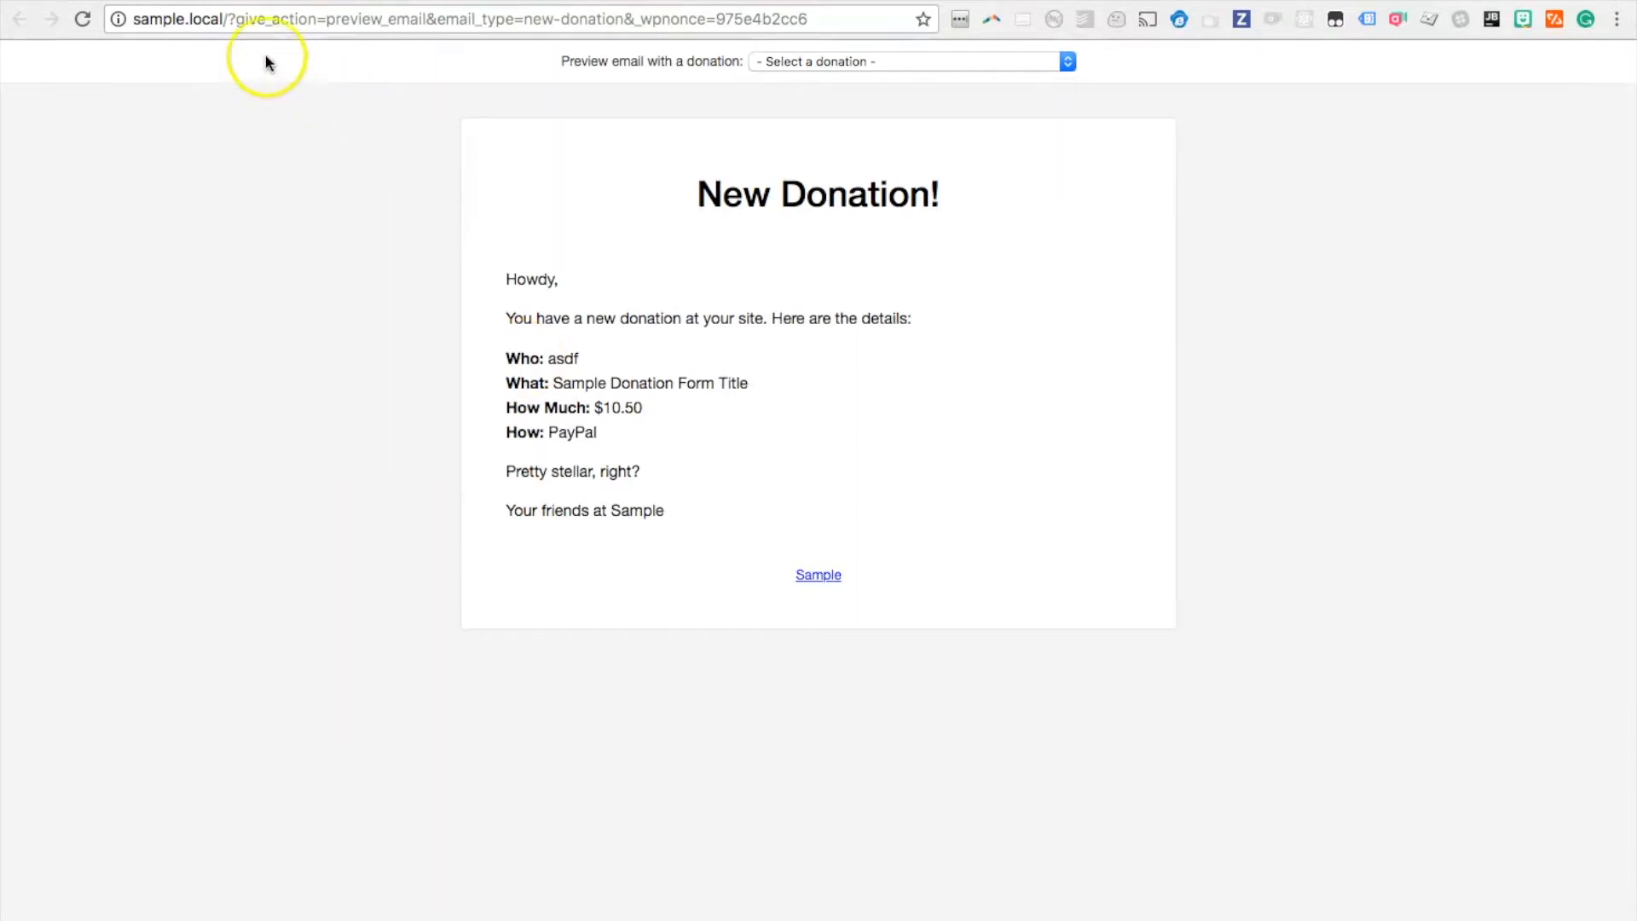
# Step: Preview the New Donation email with the first listed donation and check the donor name and payment method filled in
pyautogui.click(861, 61)
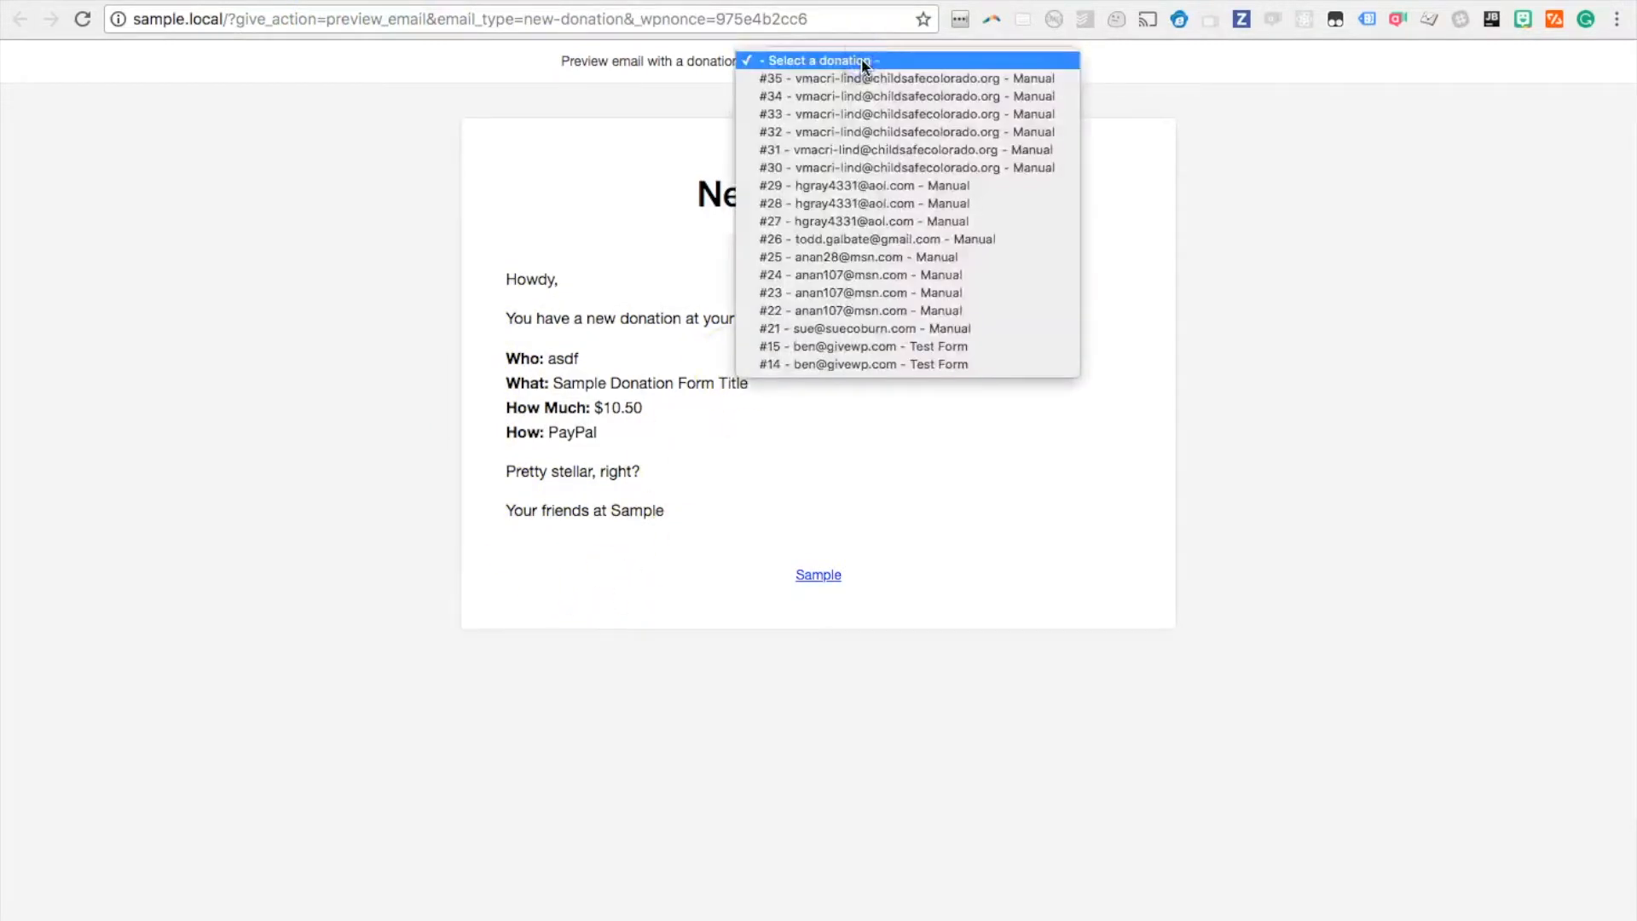
pyautogui.click(870, 187)
pyautogui.click(920, 77)
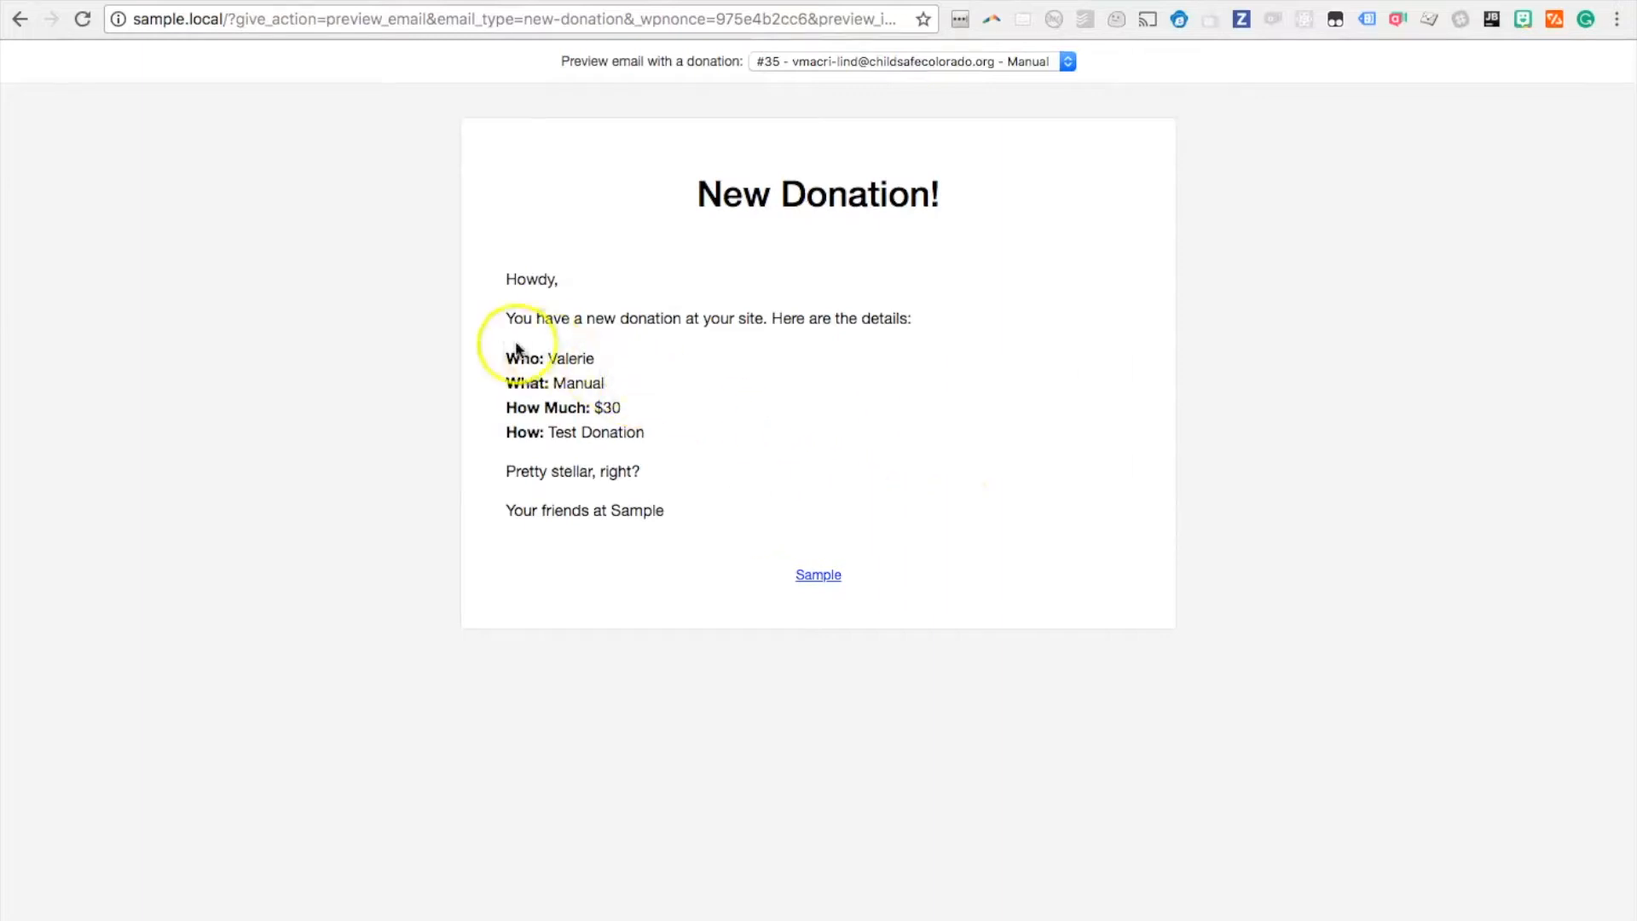
pyautogui.doubleClick(552, 358)
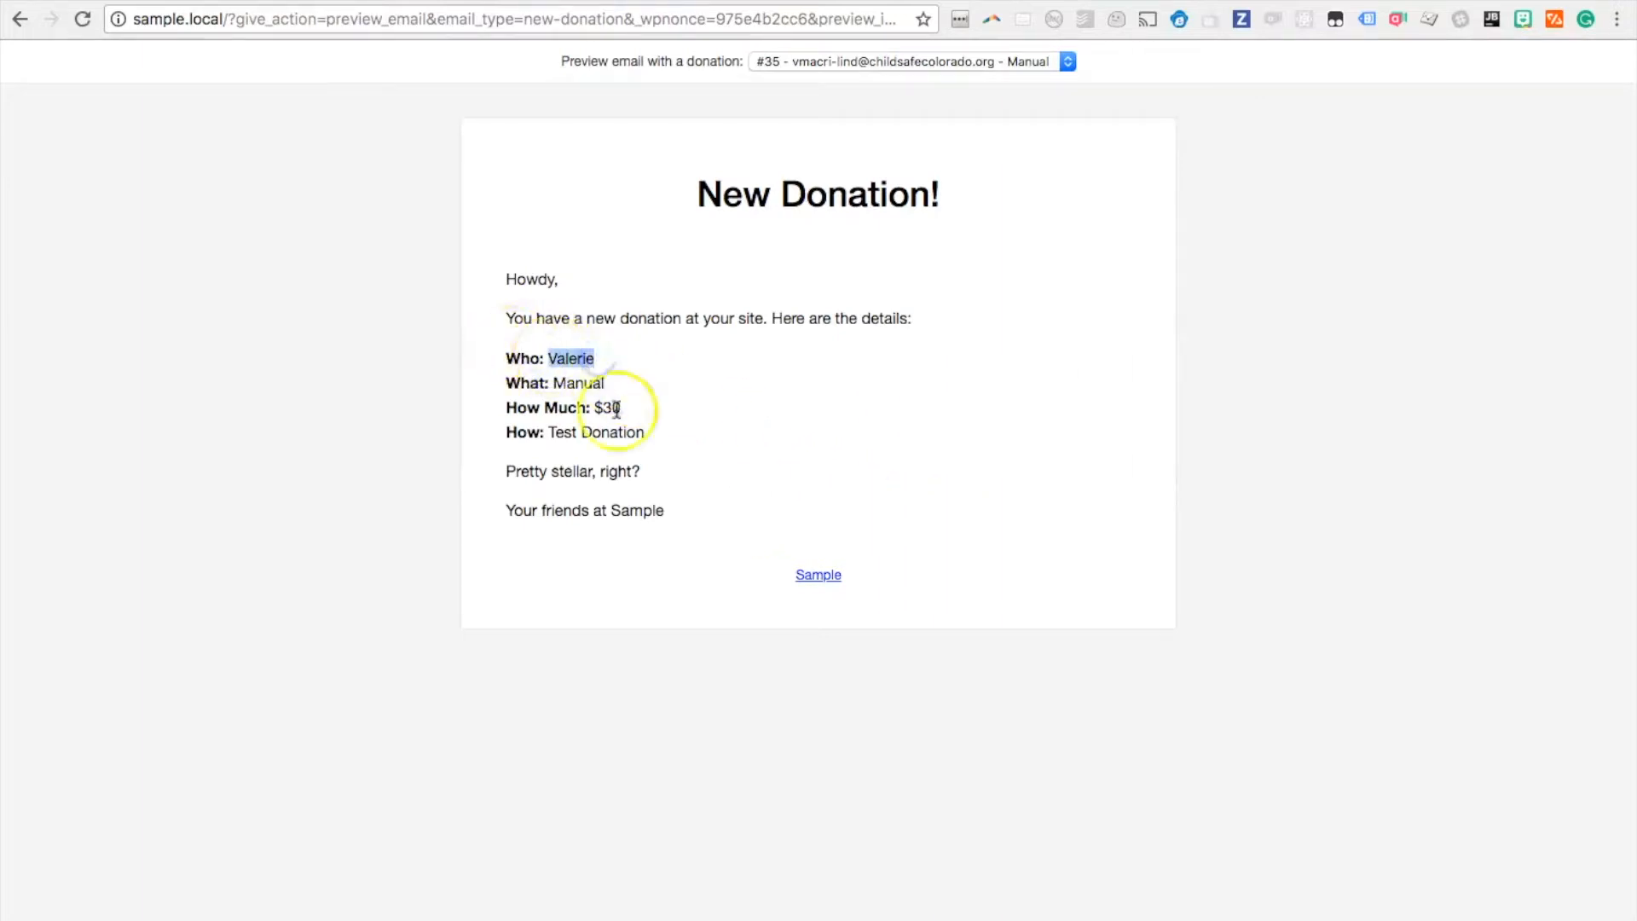
pyautogui.moveTo(549, 433); pyautogui.dragTo(657, 430)
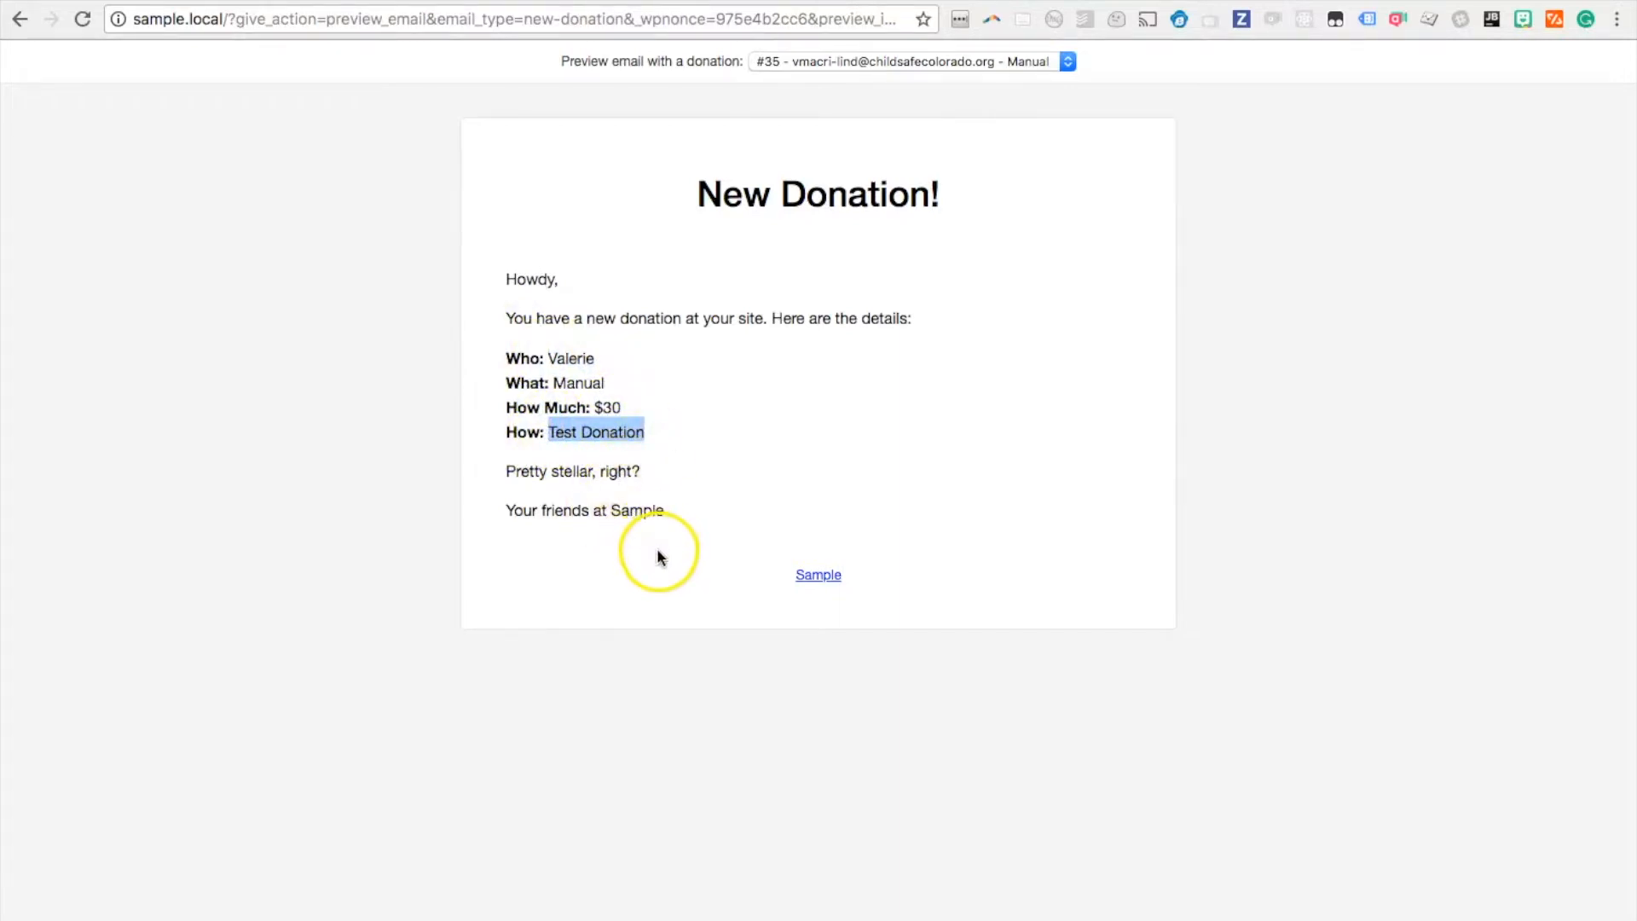
# Step: Switch the email preview to a different donor's Manual donation and to the first listed Test Form donation
pyautogui.click(917, 57)
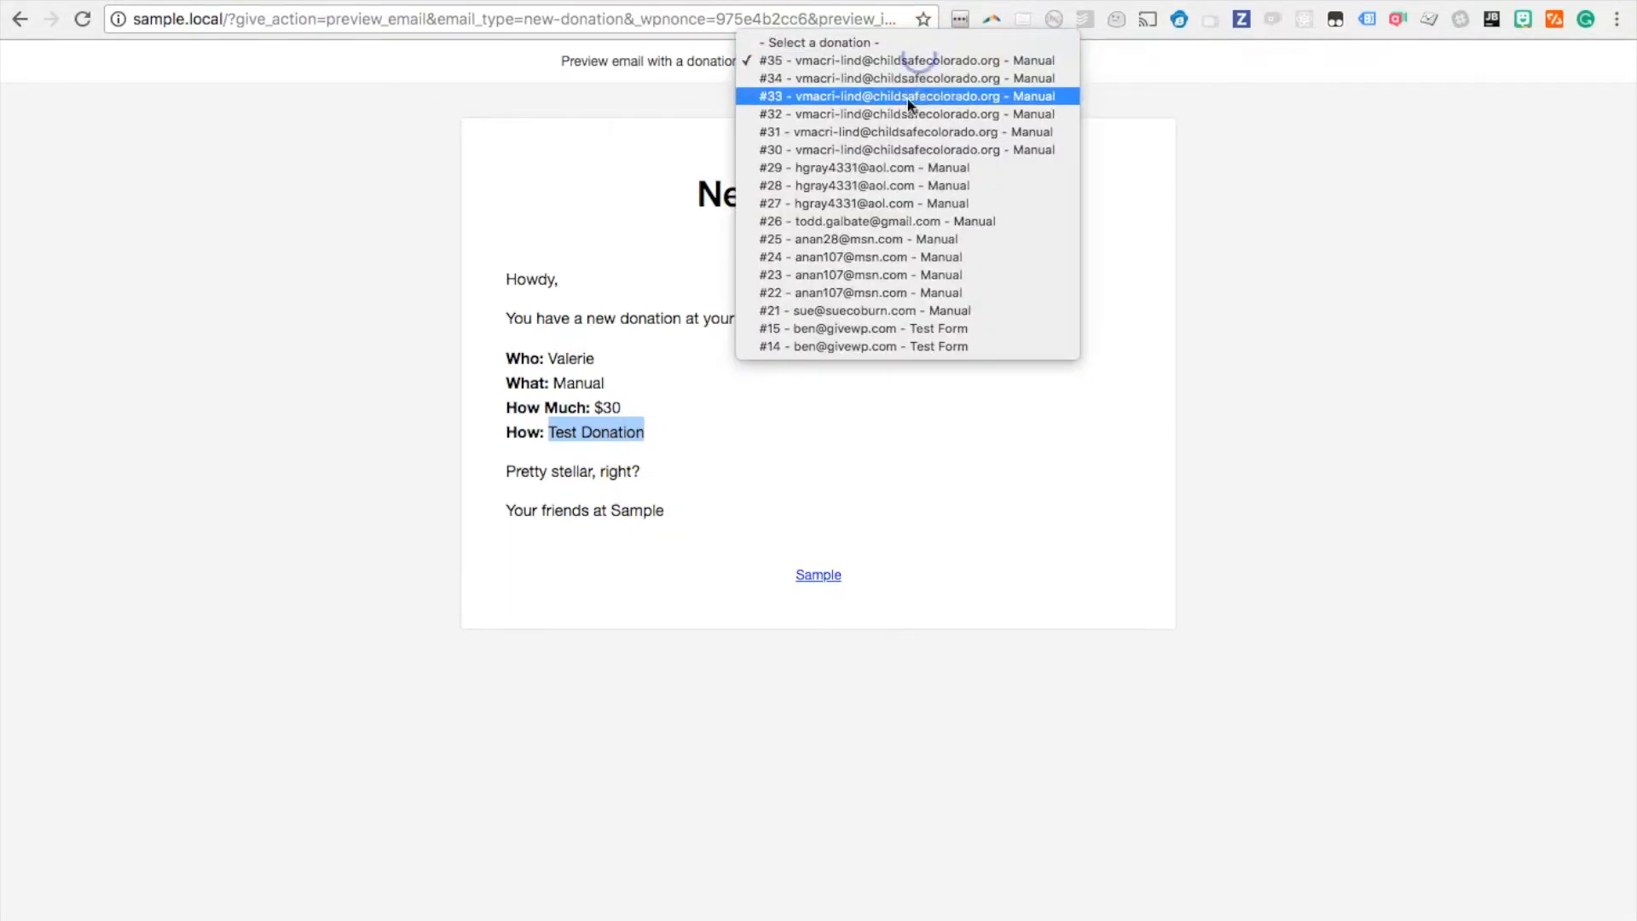
pyautogui.click(892, 203)
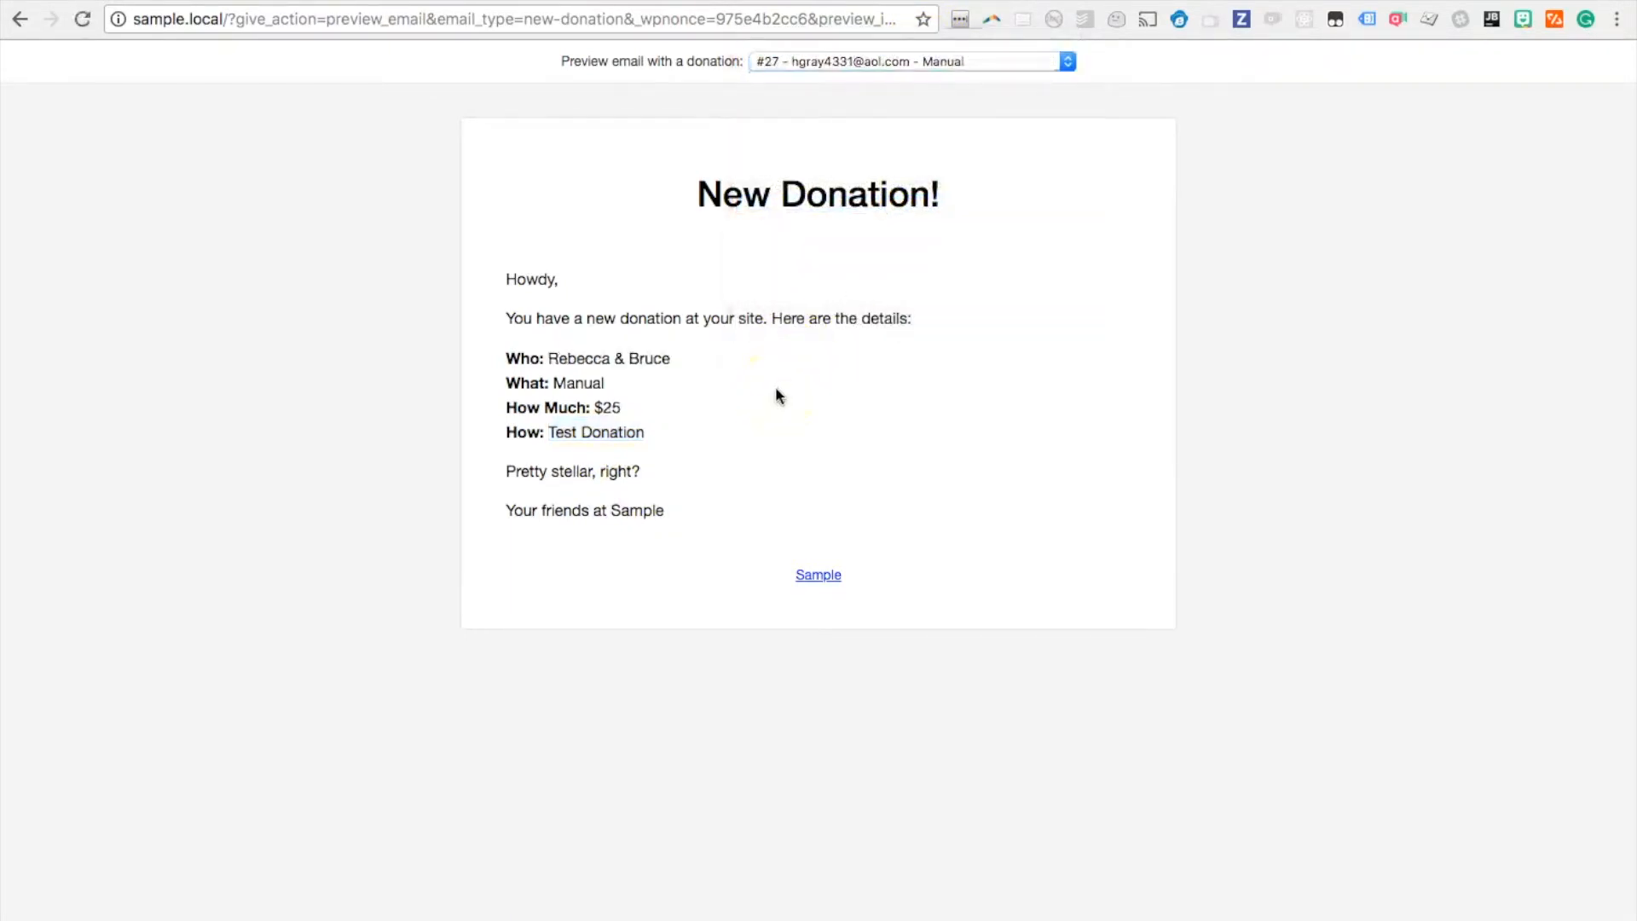
pyautogui.click(912, 72)
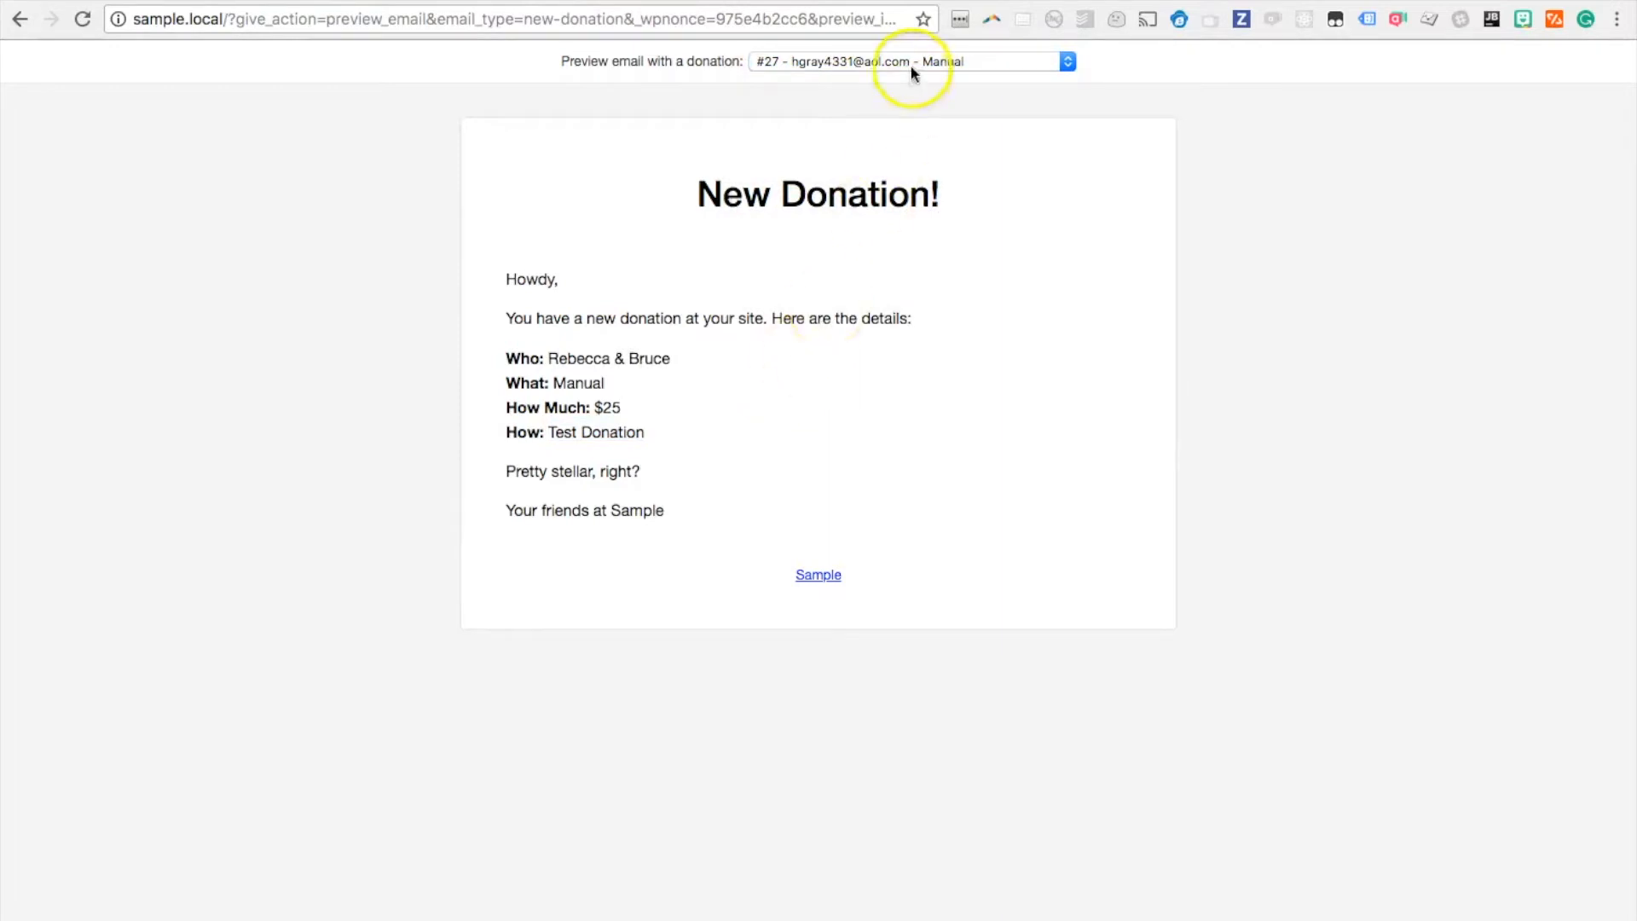
pyautogui.click(912, 68)
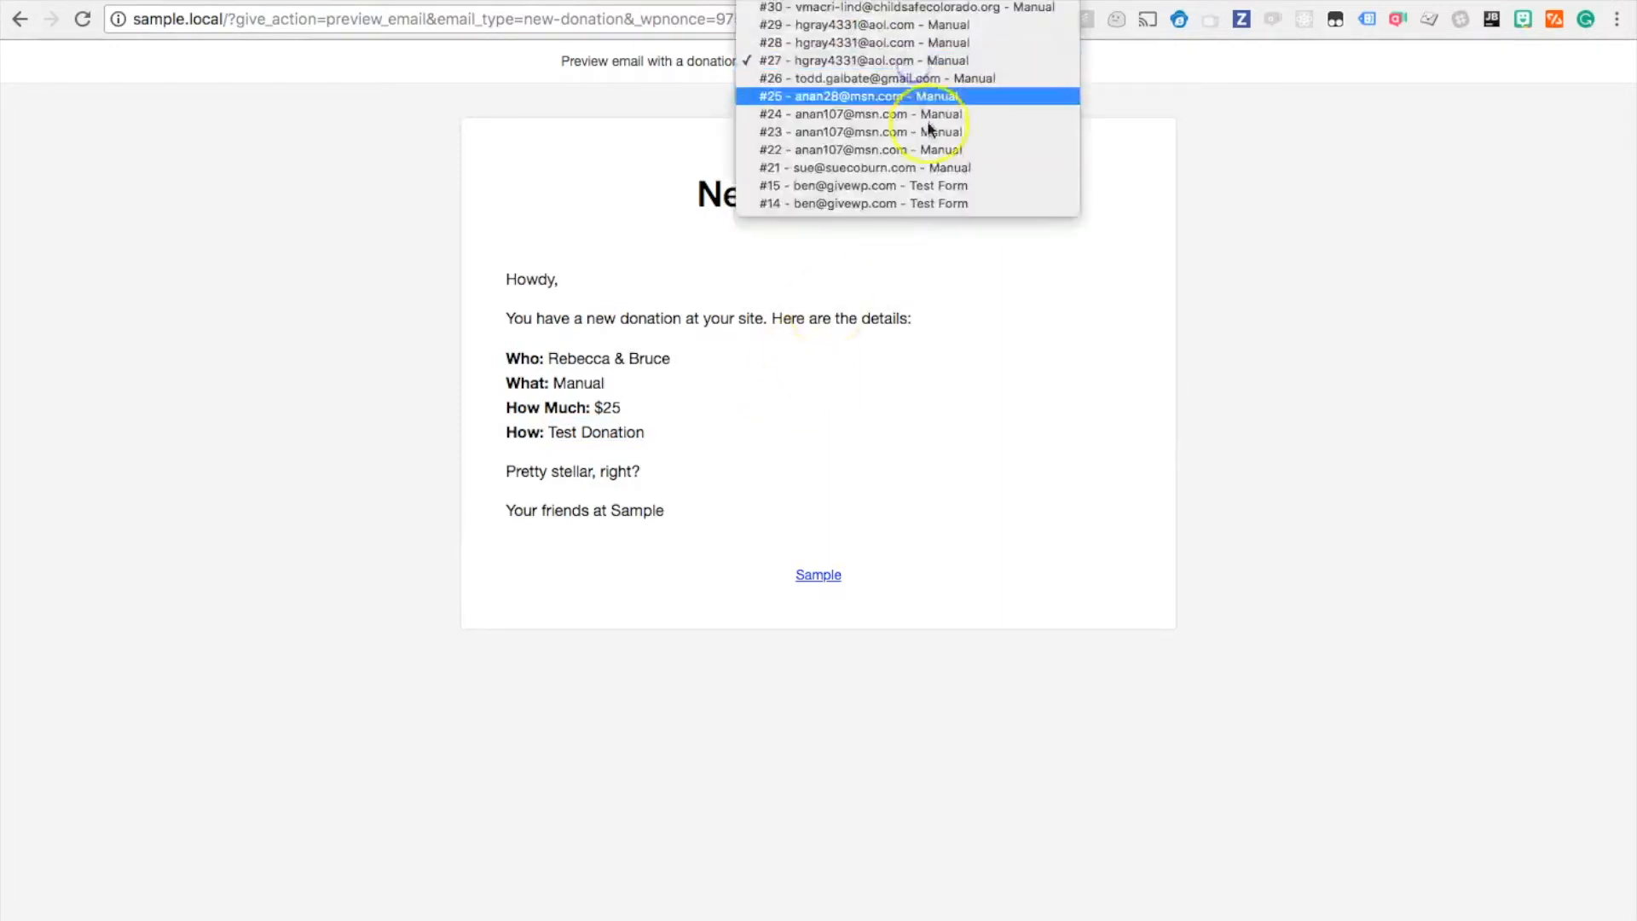
pyautogui.click(929, 189)
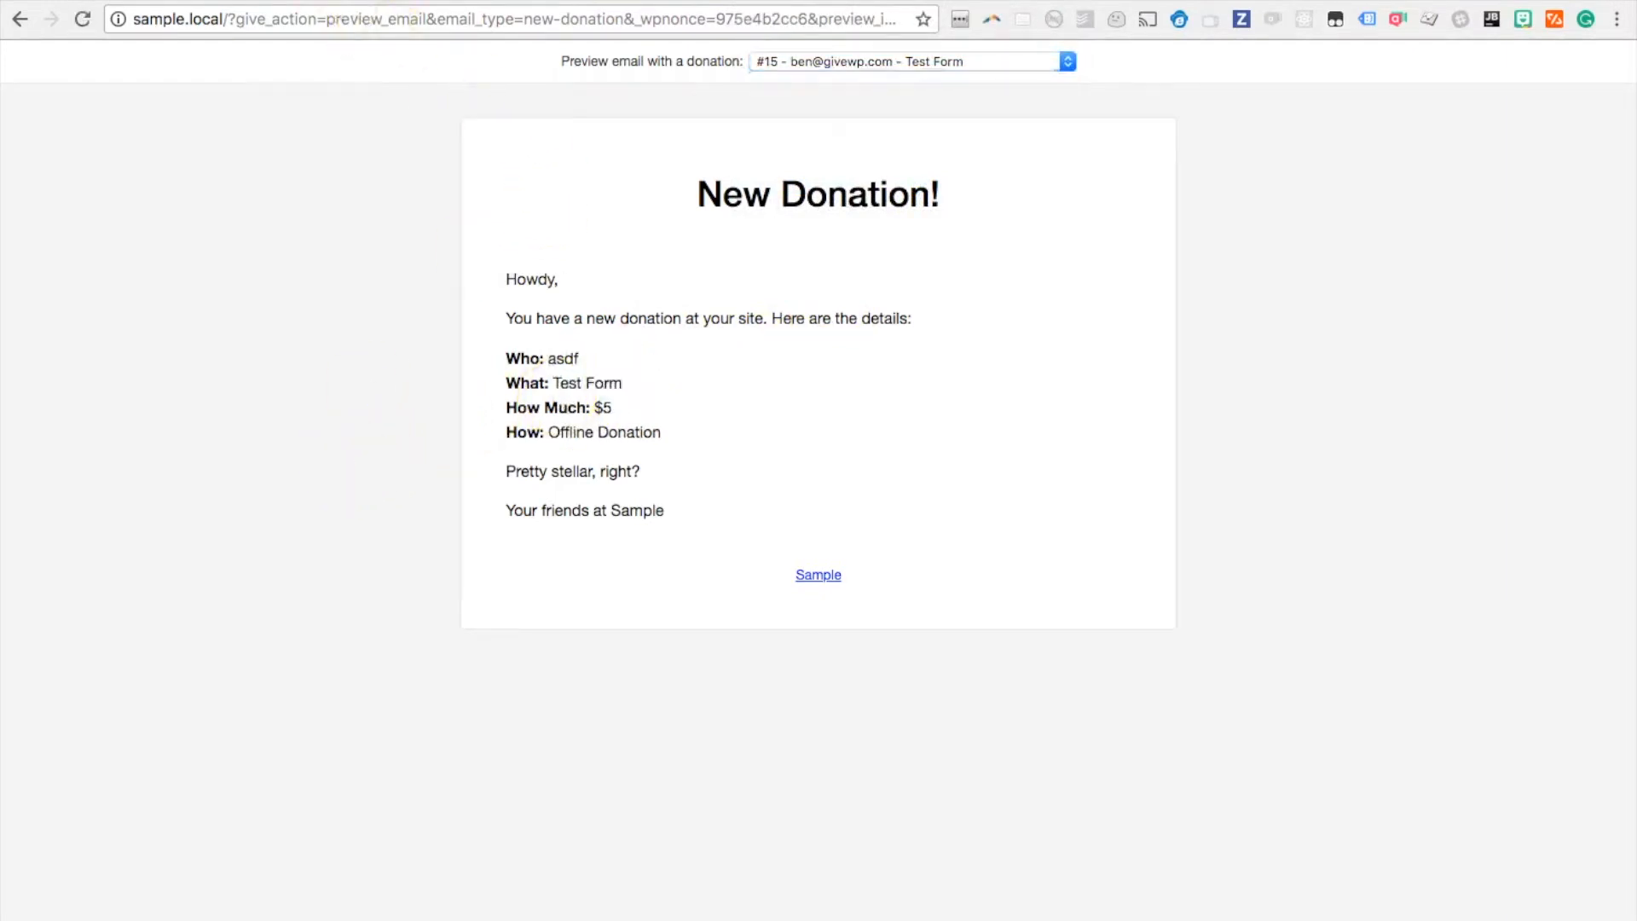
# Step: Return from the preview to the Email Settings list, leaving the New Donation email without saving its changes
pyautogui.click(375, 2)
pyautogui.scroll(8, 281, 401)
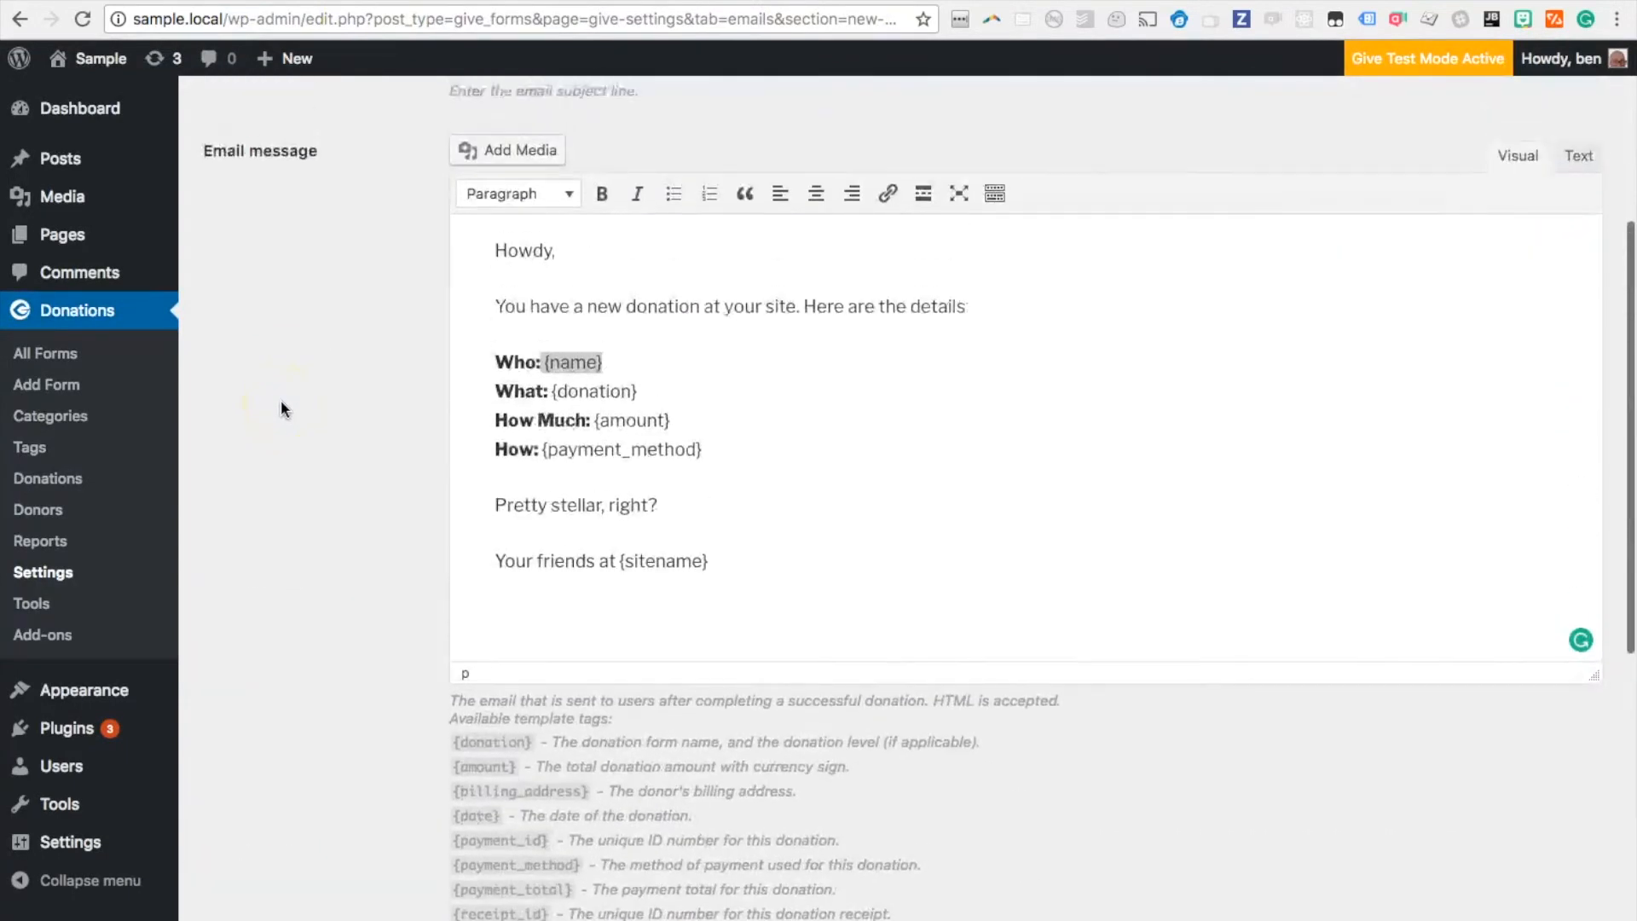
pyautogui.scroll(5, 281, 408)
pyautogui.click(247, 215)
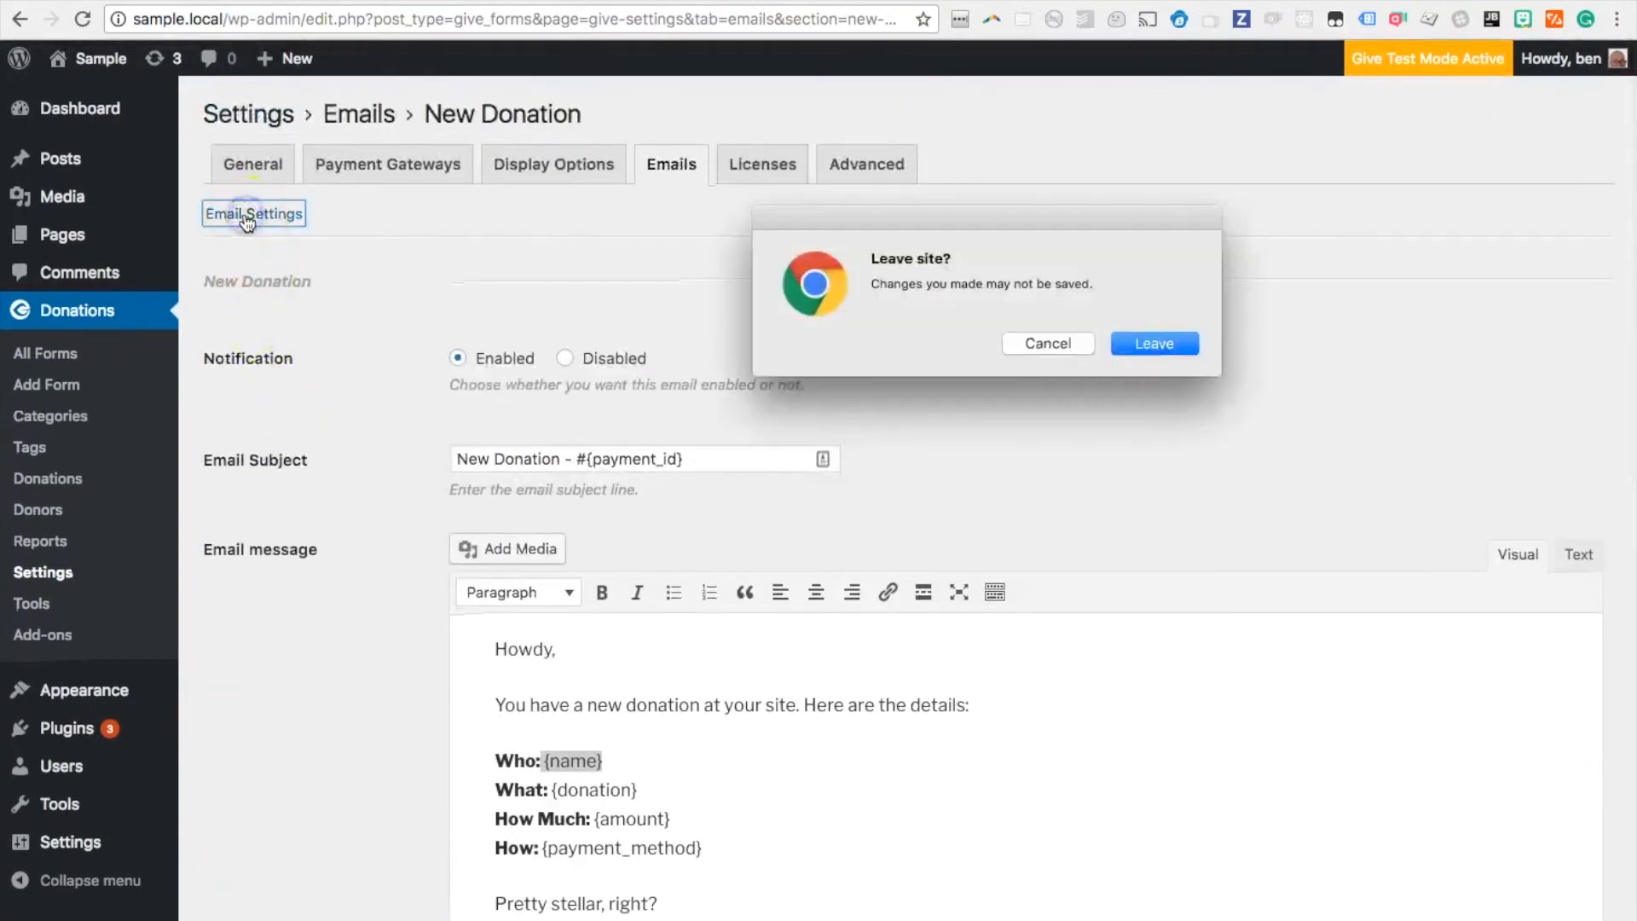
pyautogui.click(1153, 342)
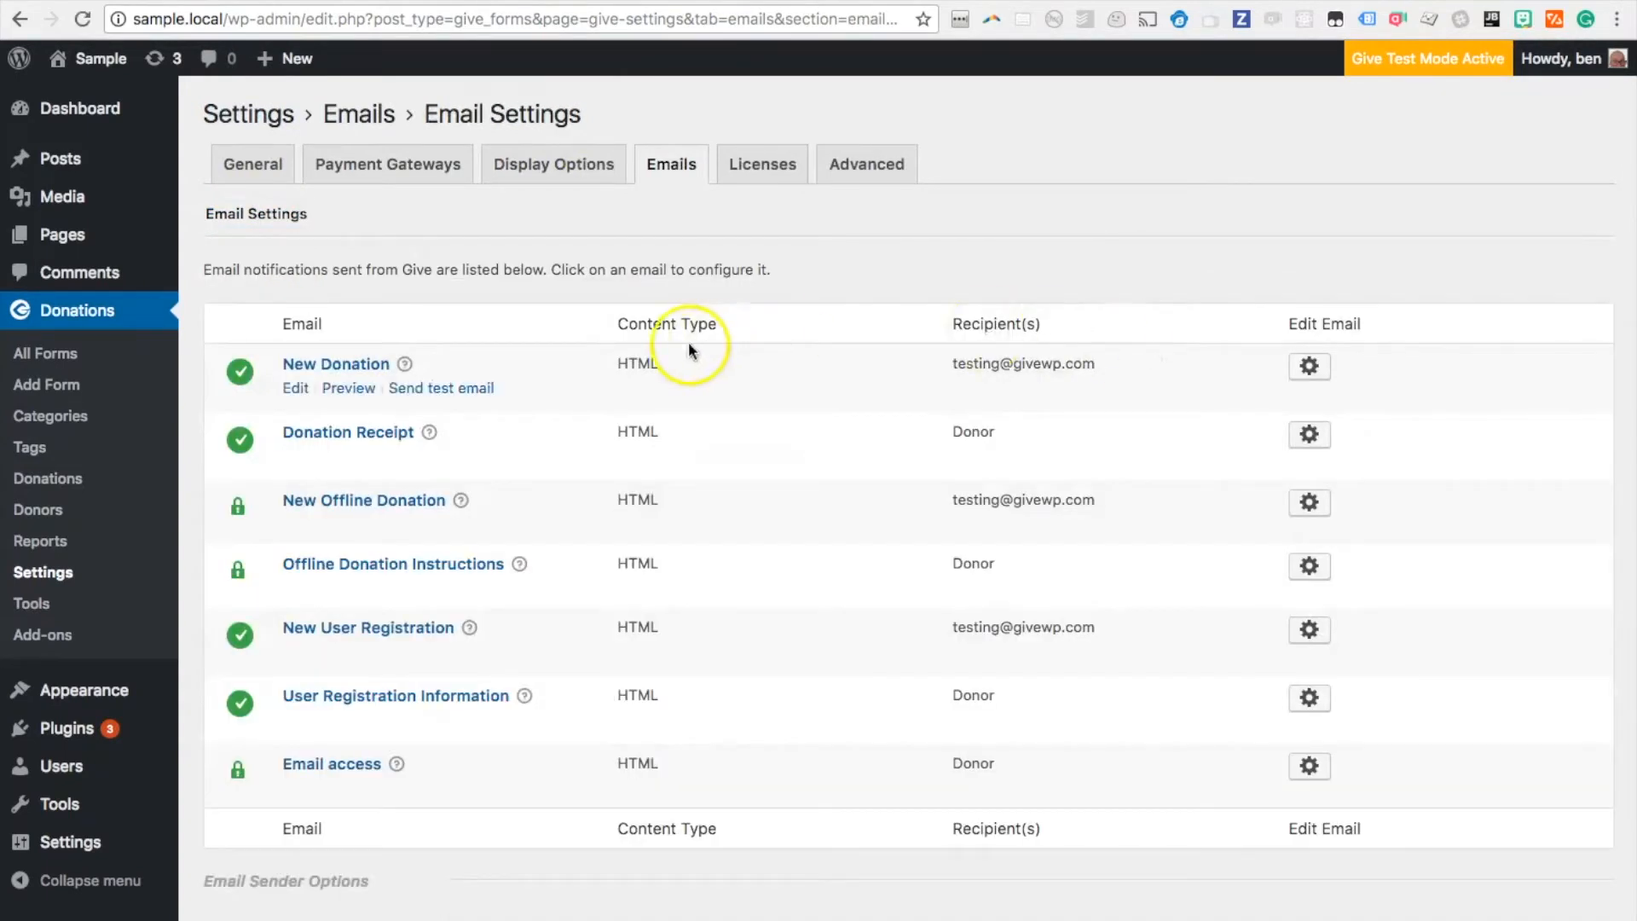
# Step: Review the Donation Receipt email's message, template tags, content type and recipient settings, and return to the Email Settings list
pyautogui.click(340, 435)
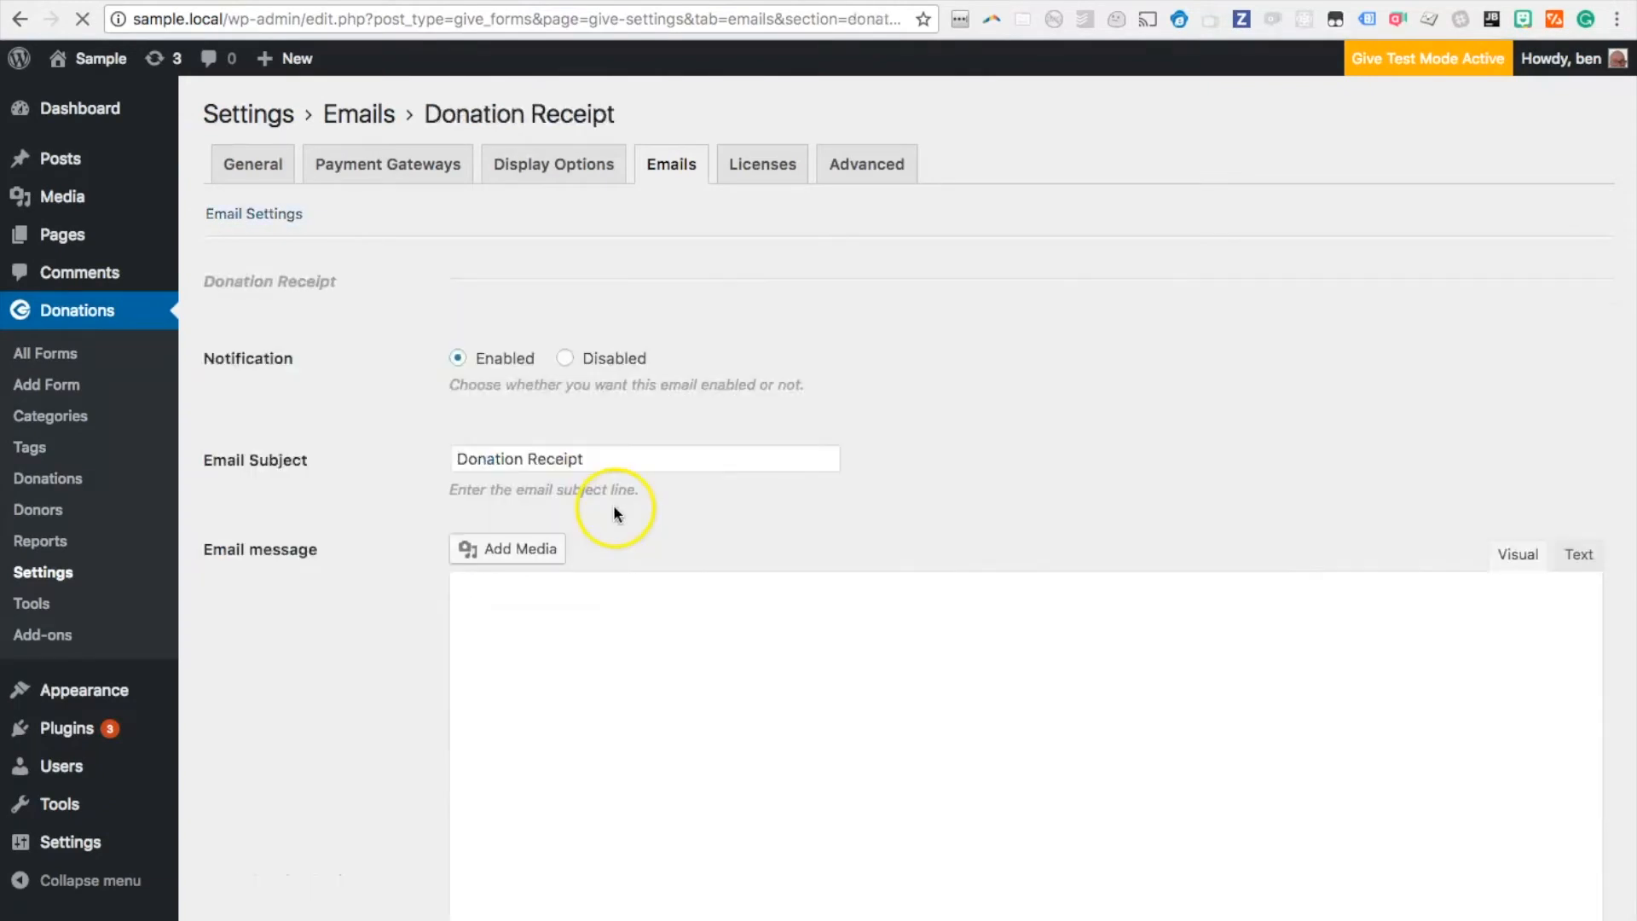
pyautogui.scroll(-2, 371, 532)
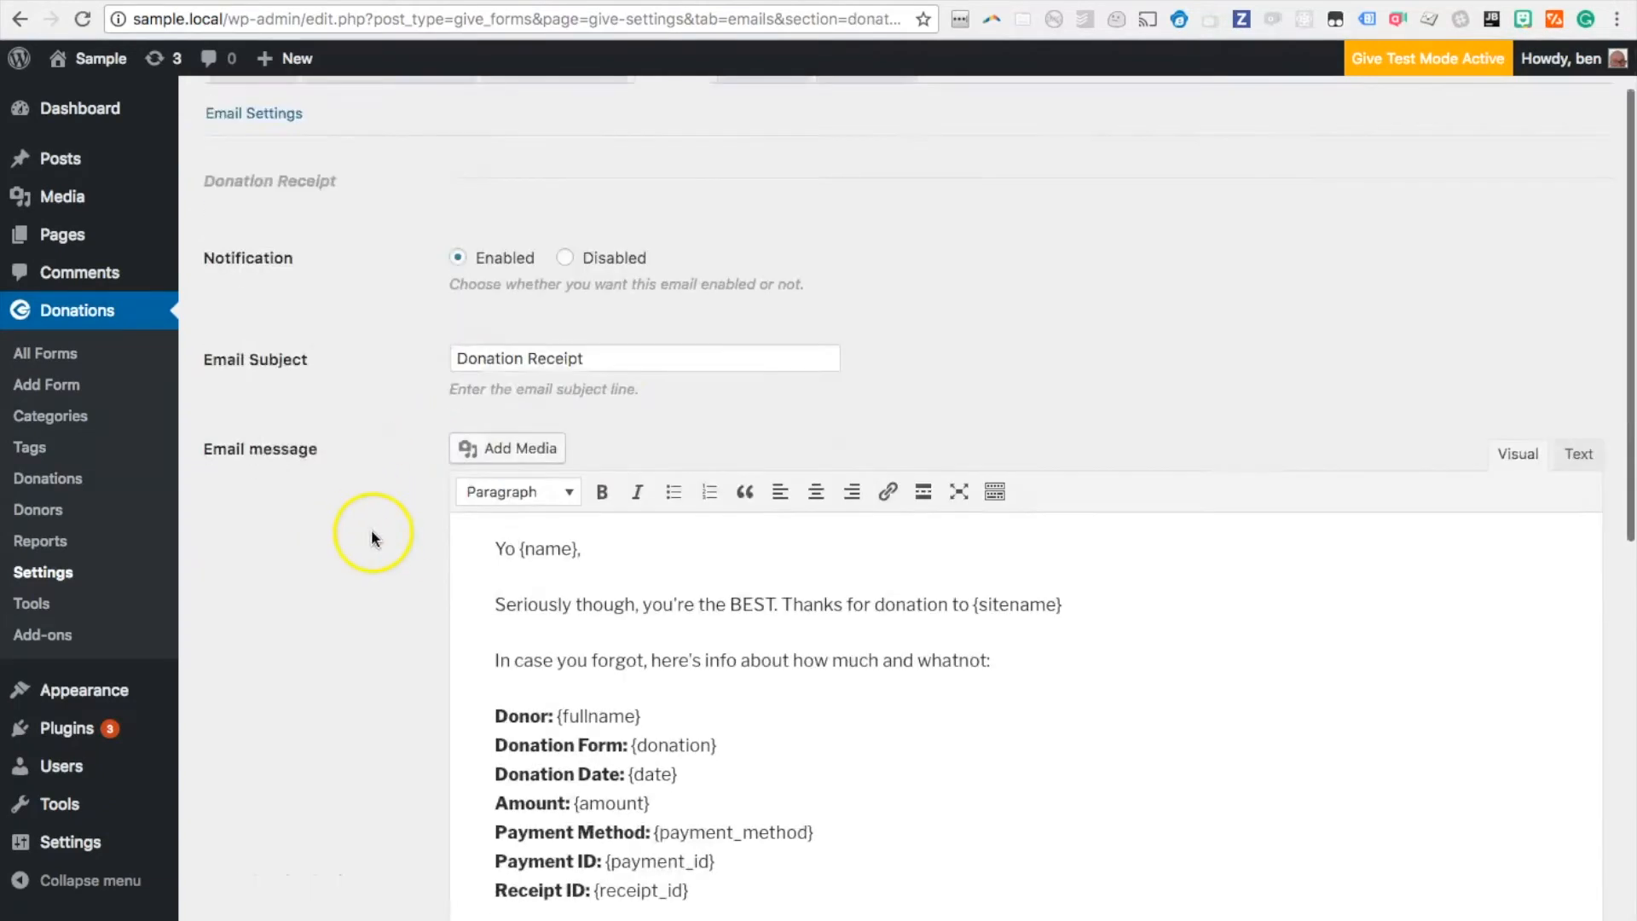
pyautogui.scroll(-1, 371, 537)
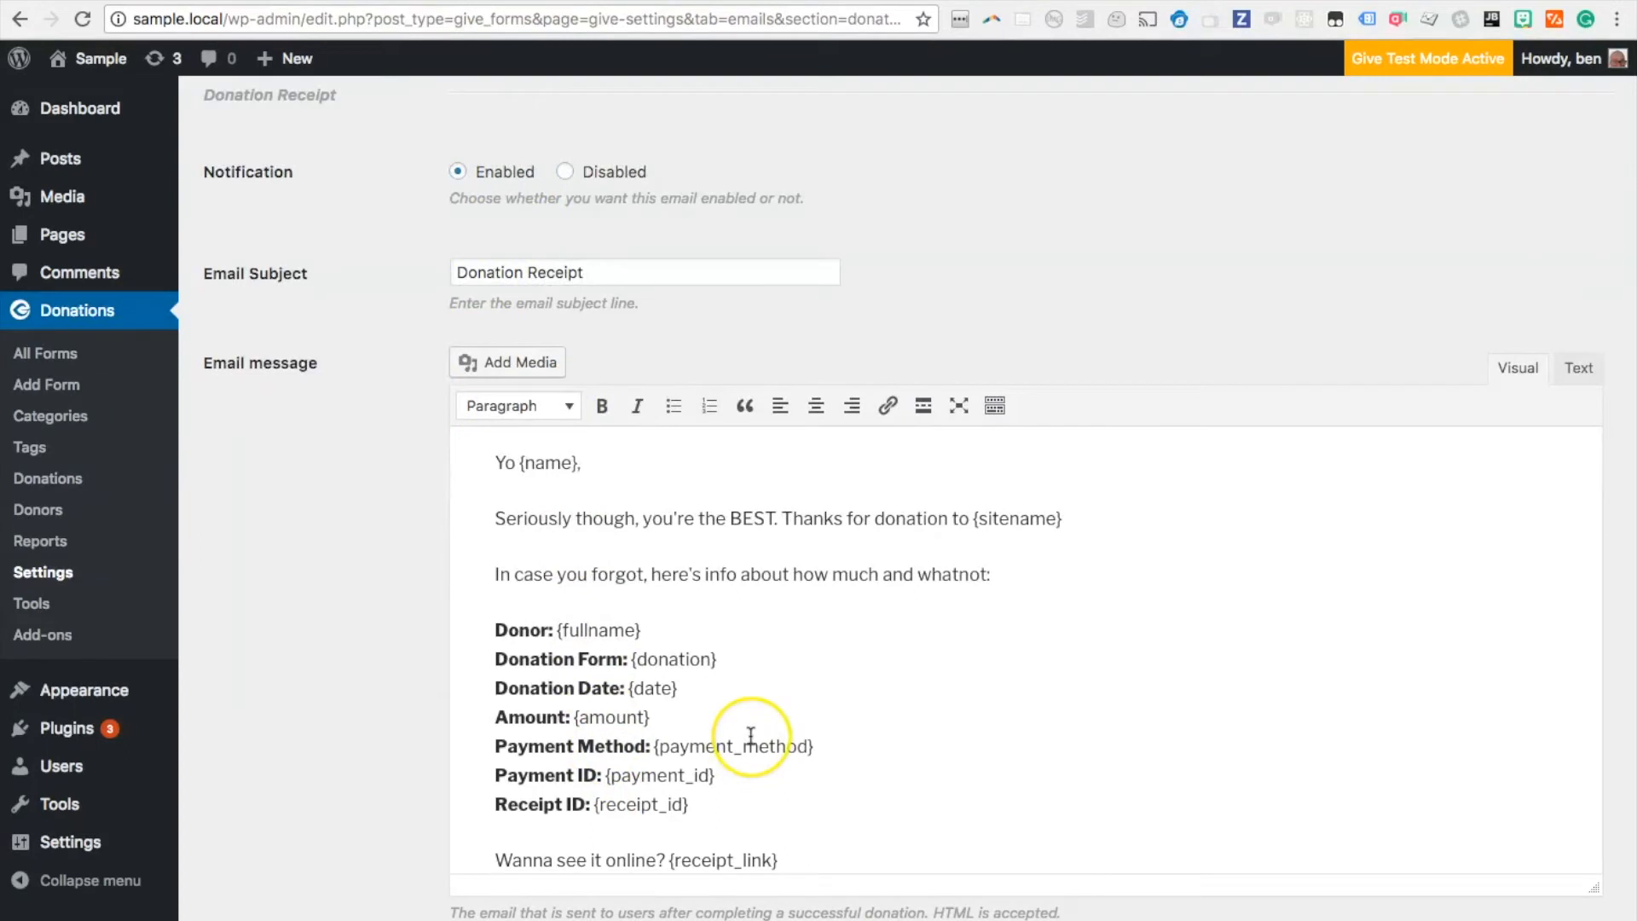
pyautogui.scroll(-7, 750, 735)
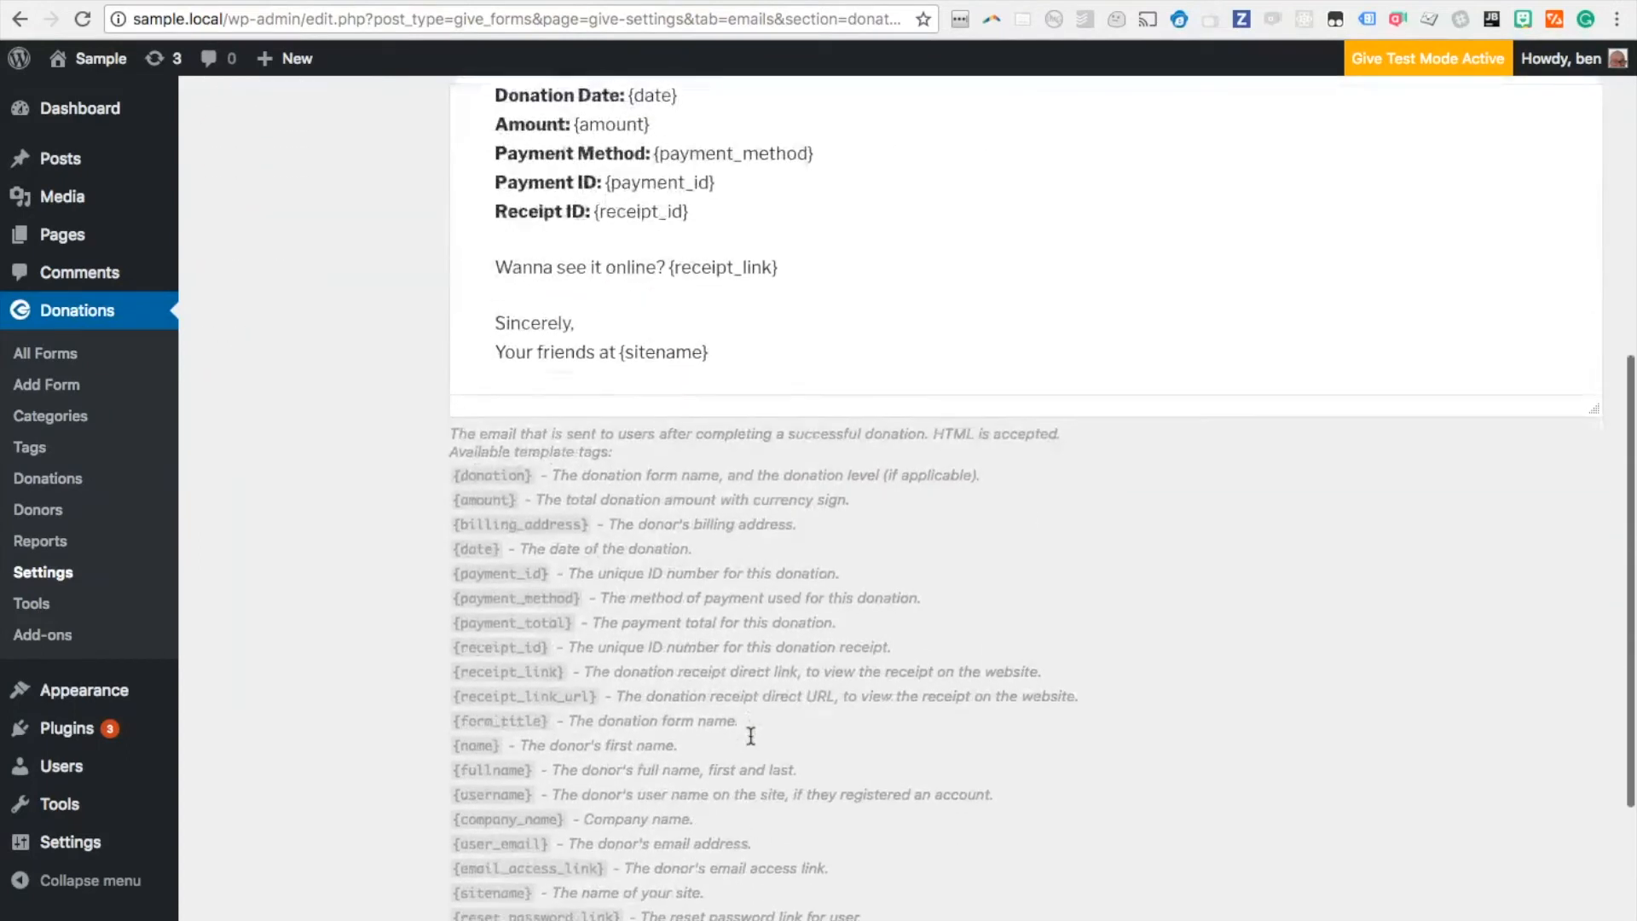
pyautogui.scroll(-3, 750, 734)
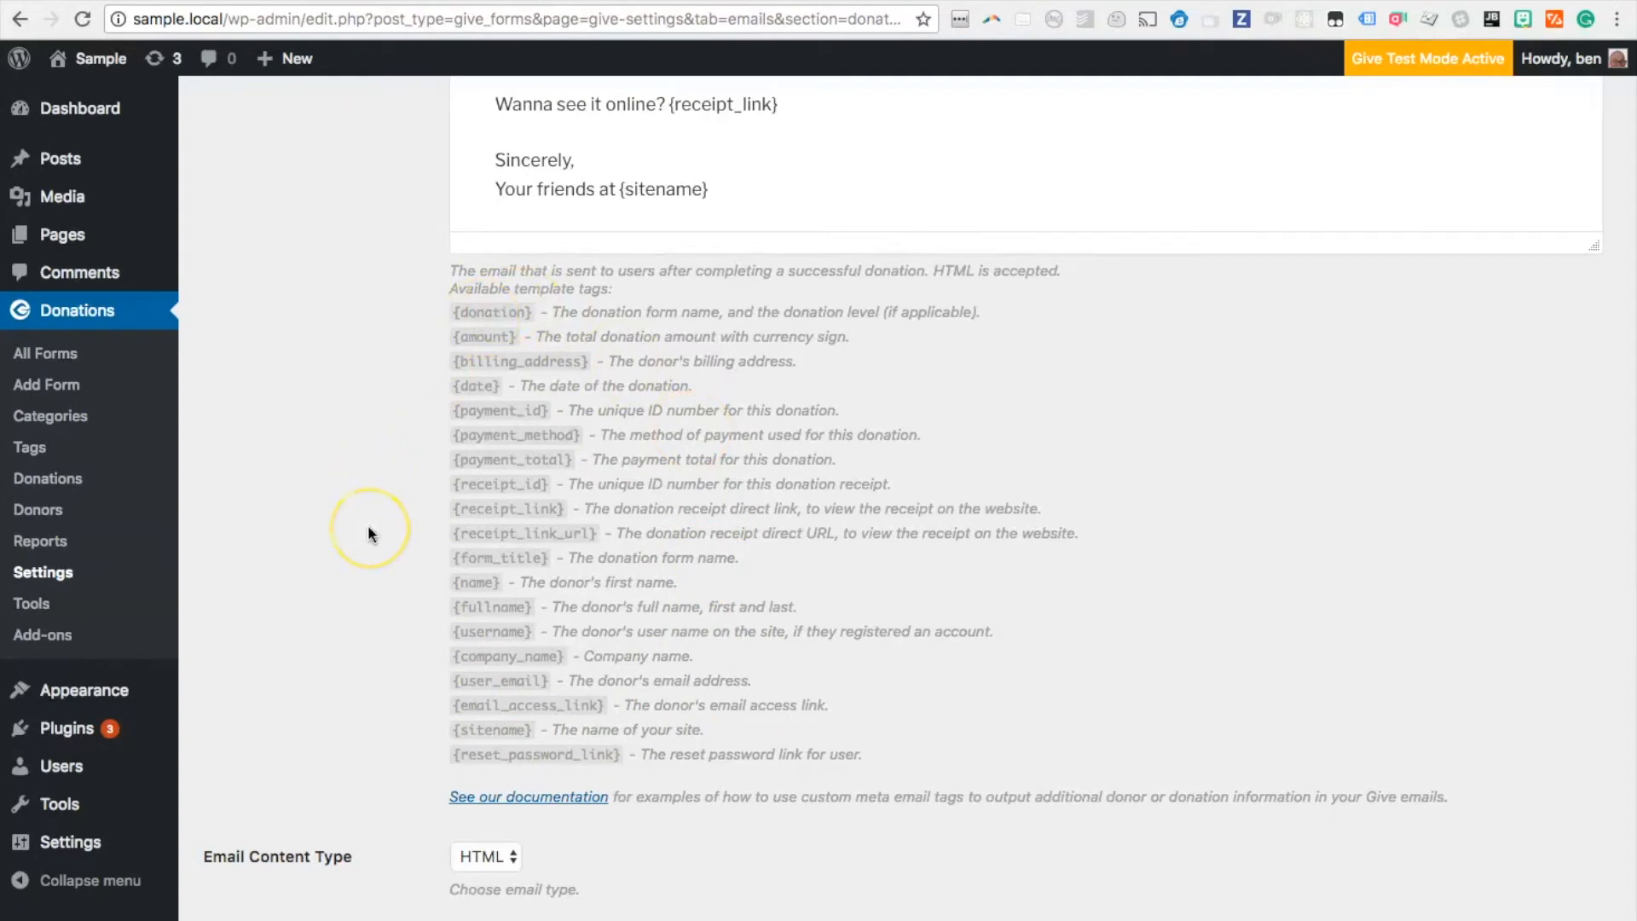
pyautogui.scroll(-3, 366, 524)
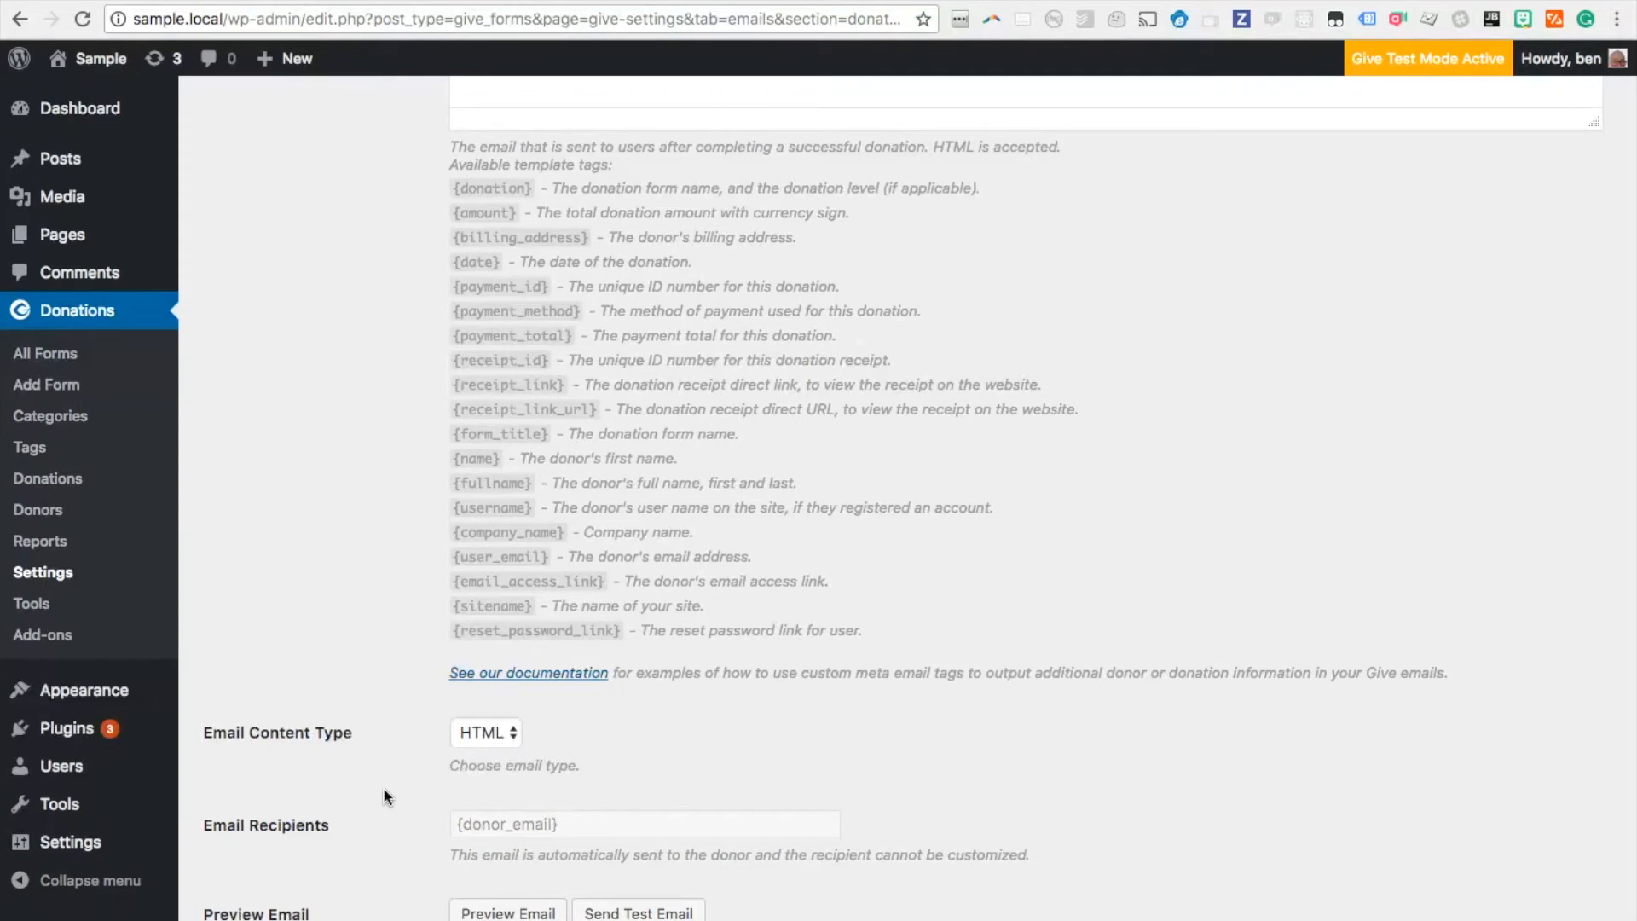
pyautogui.scroll(-3, 378, 795)
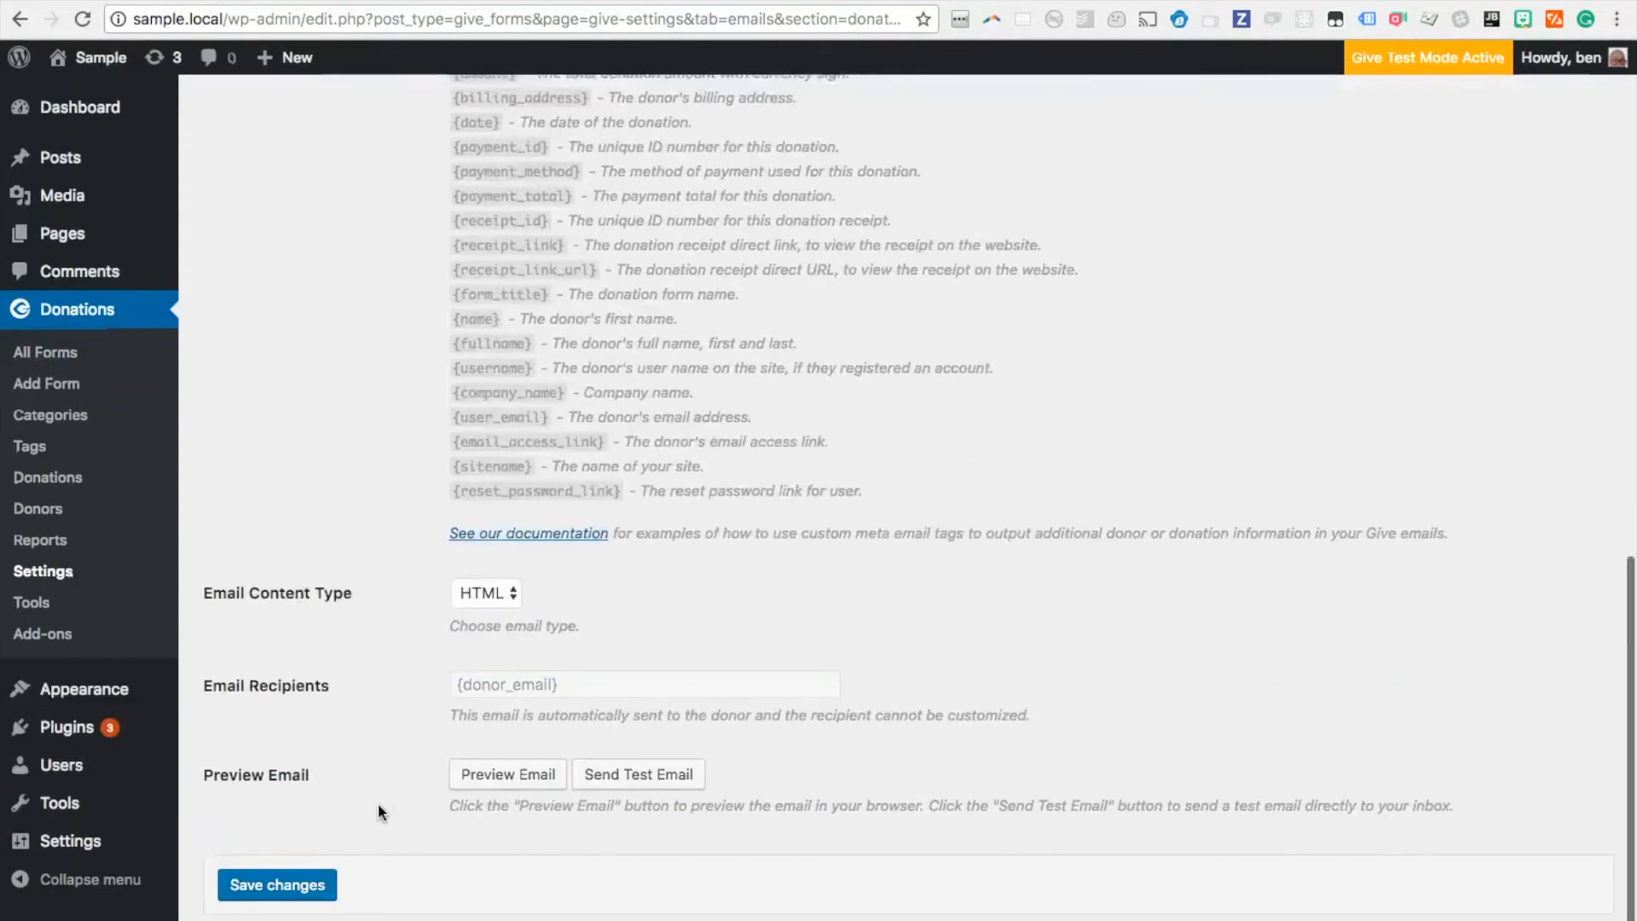
pyautogui.scroll(15, 377, 802)
pyautogui.click(234, 214)
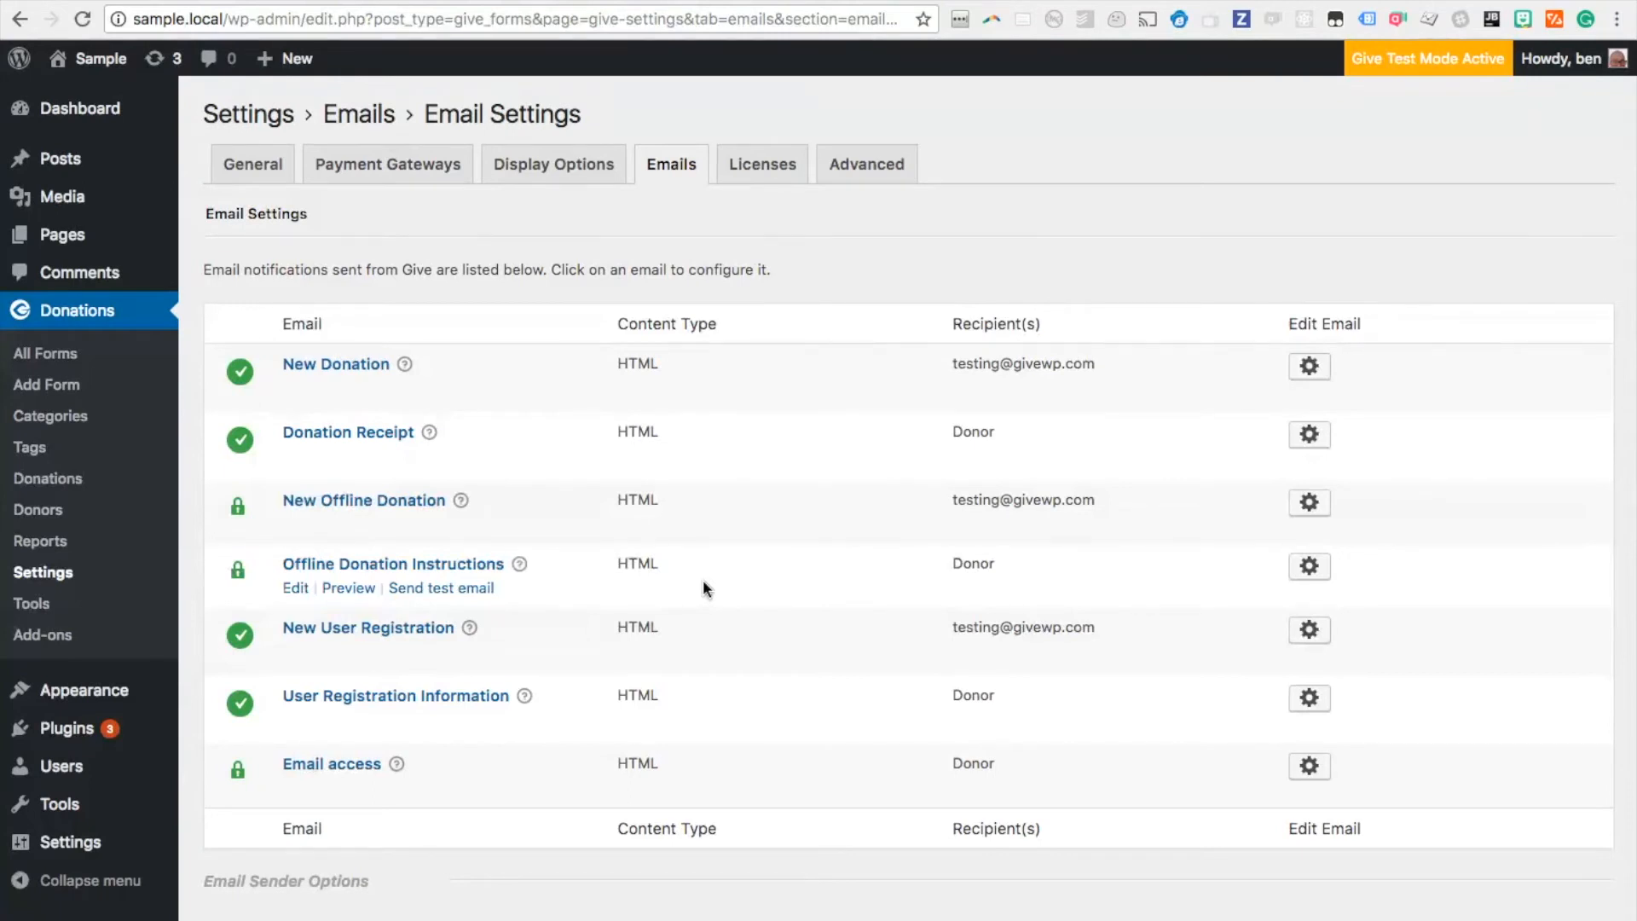
# Step: Compare the Email Template options under Email Sender Options, keeping Default Template, and examine the logo and sender fields
pyautogui.scroll(-1, 703, 582)
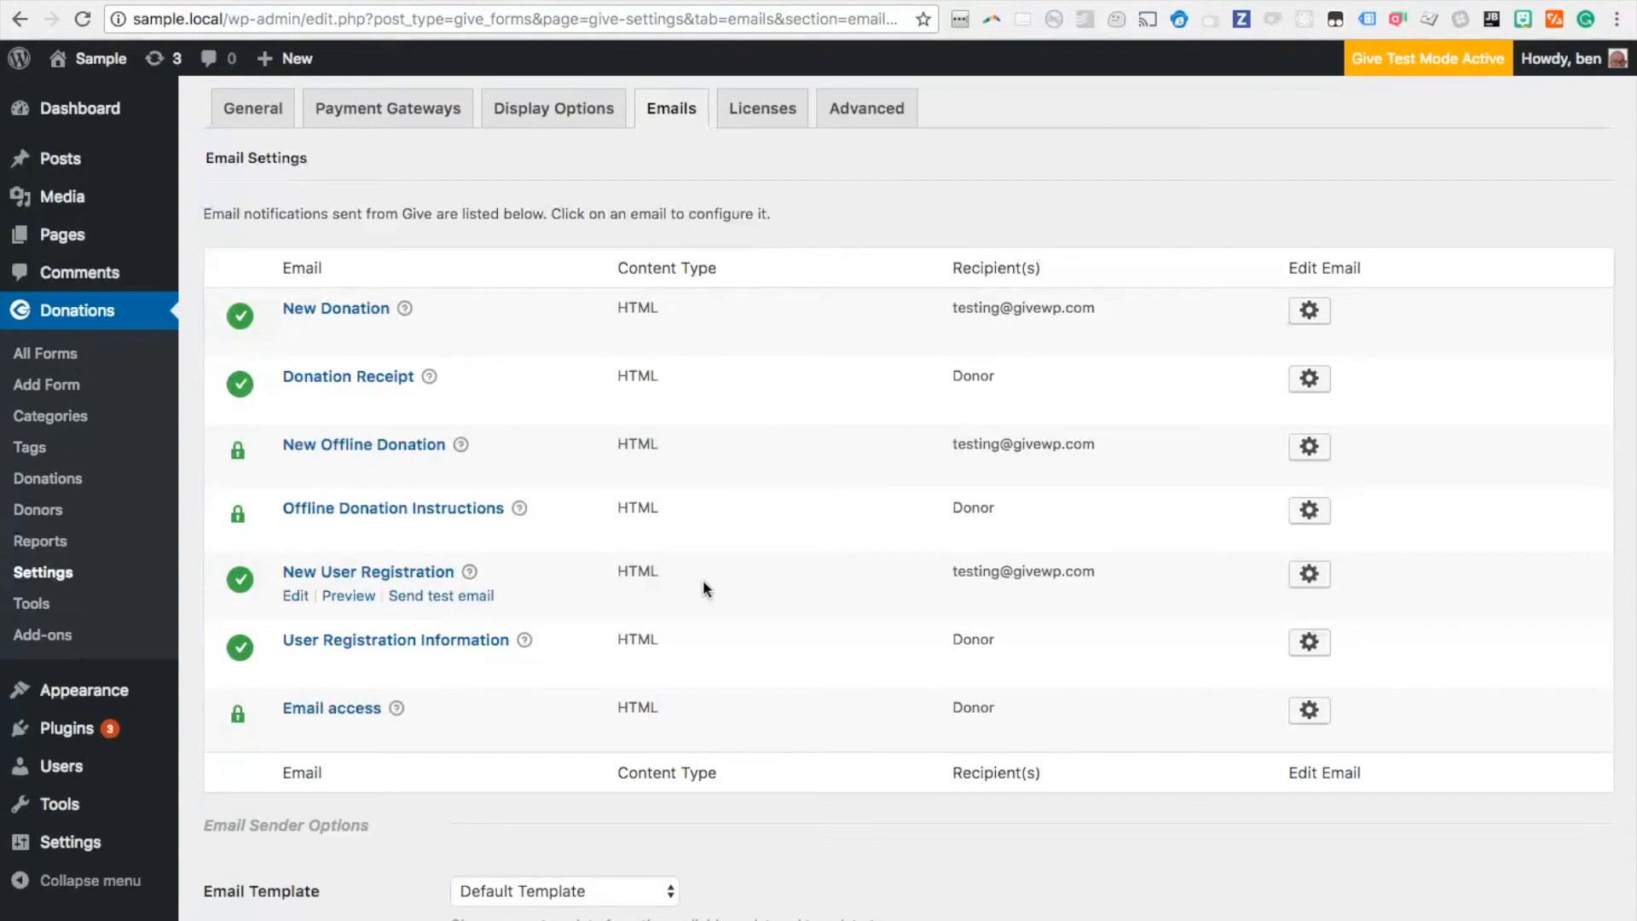
pyautogui.scroll(-3, 703, 581)
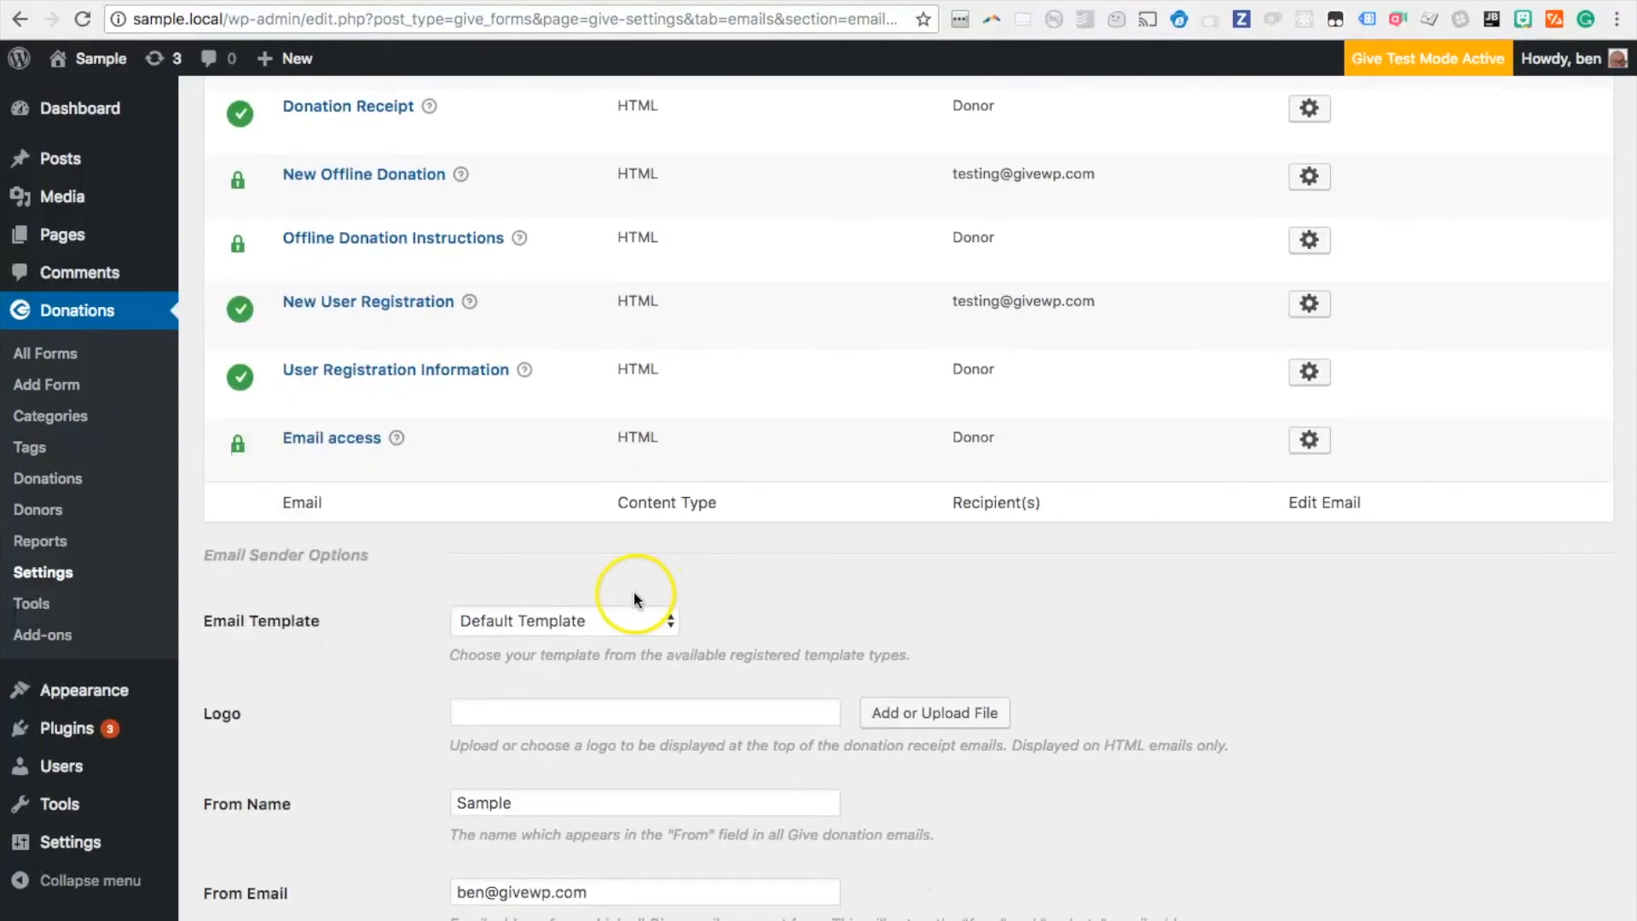
pyautogui.click(572, 622)
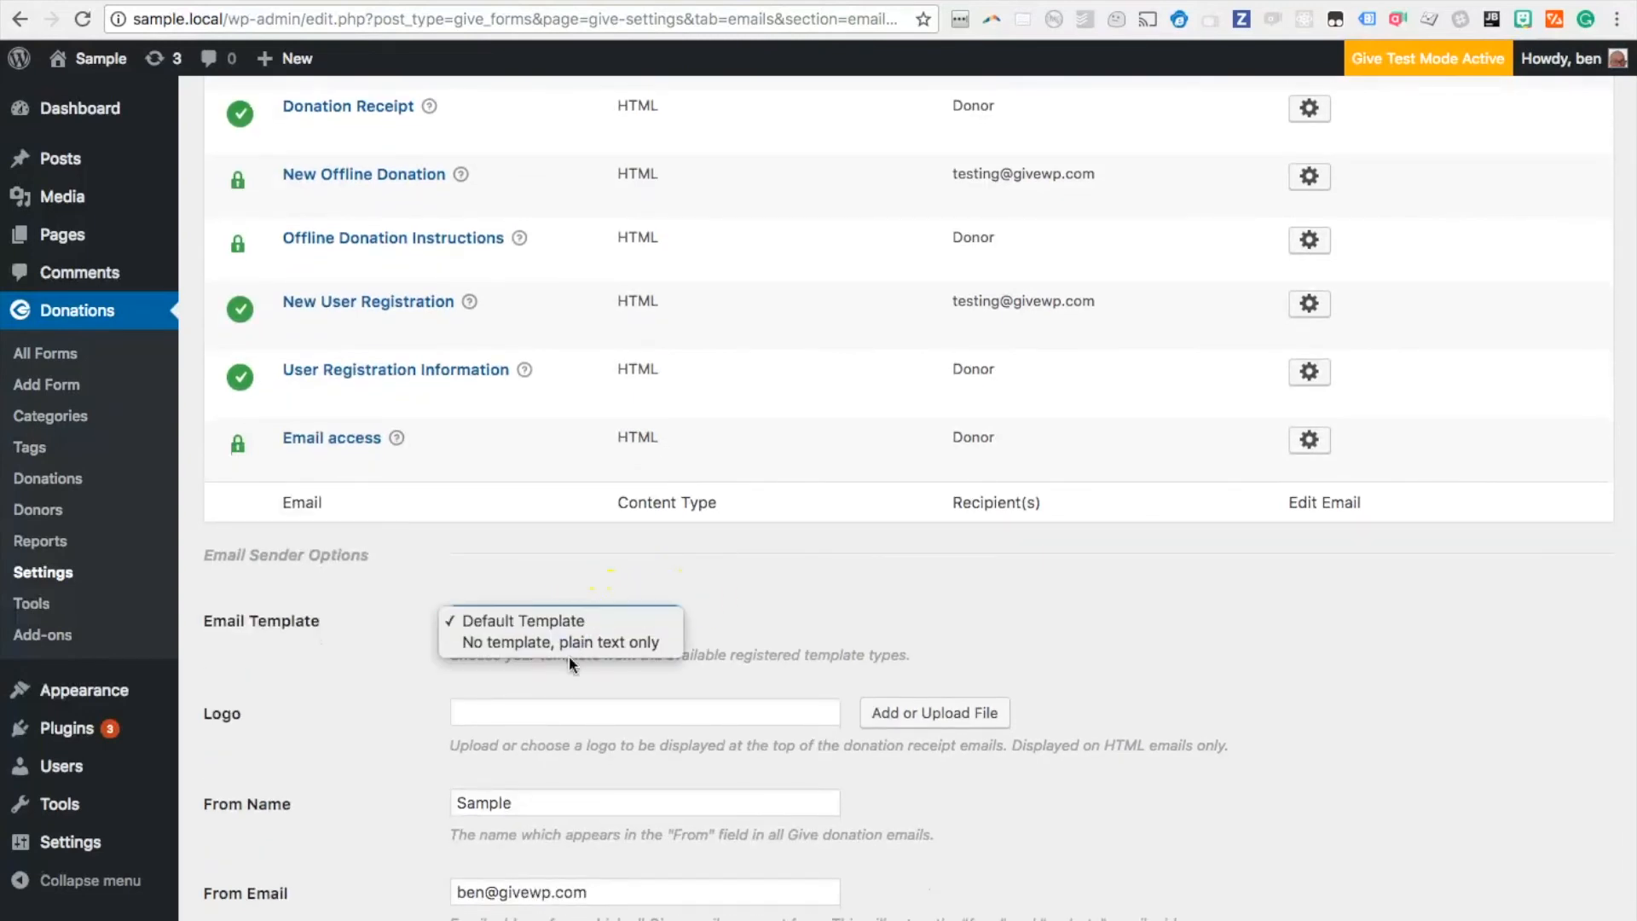
pyautogui.click(571, 641)
pyautogui.click(550, 620)
pyautogui.click(548, 603)
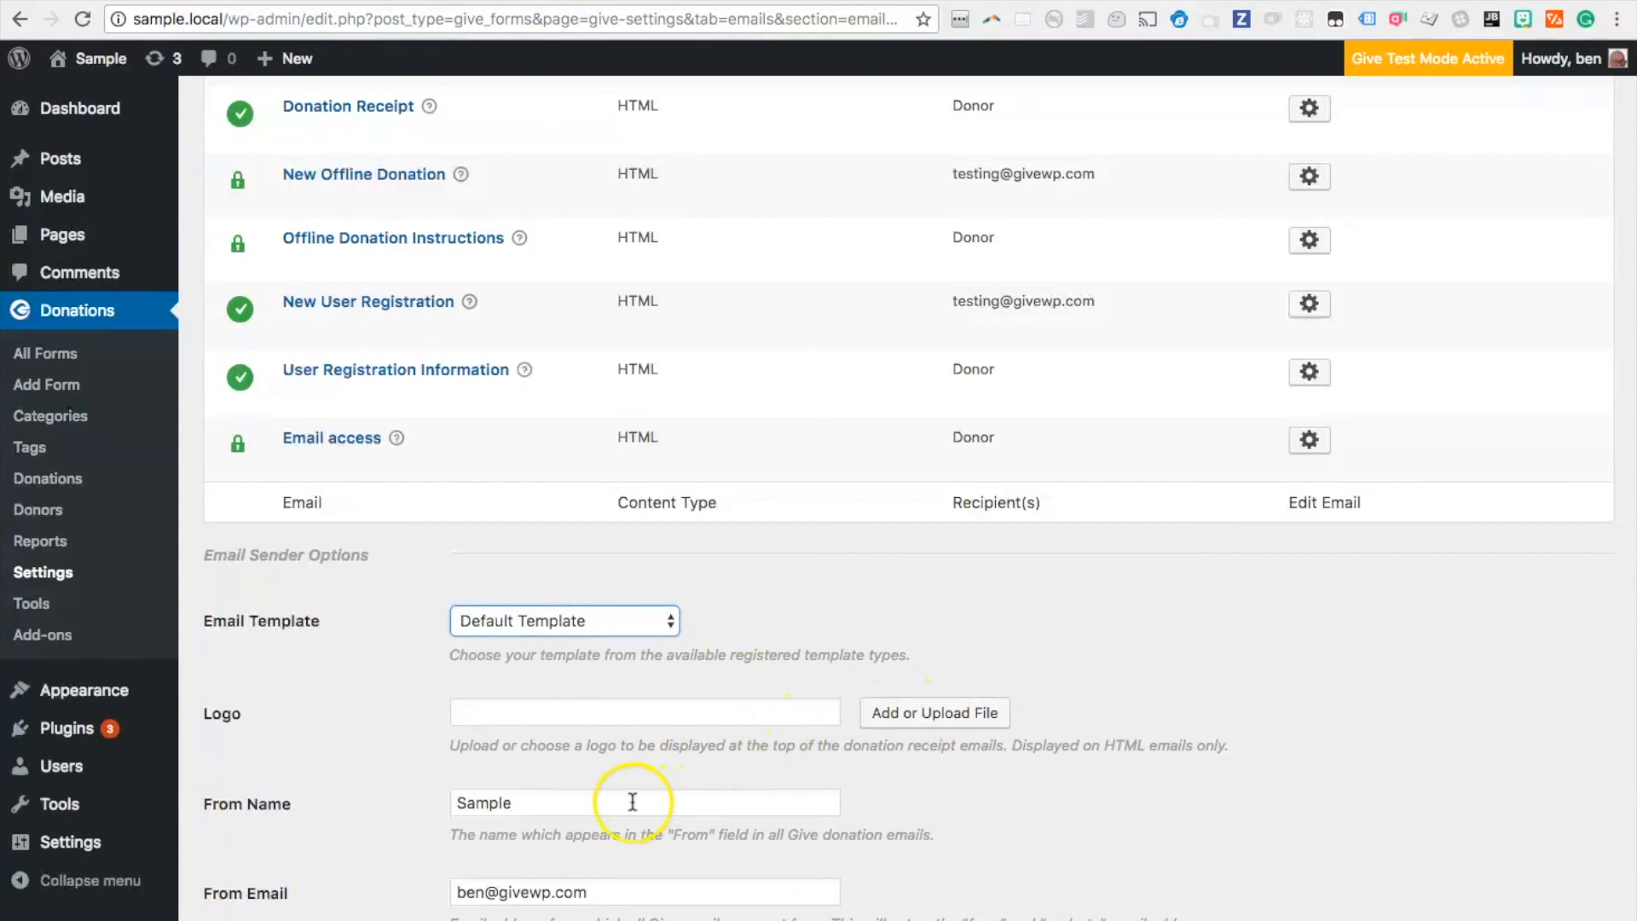
pyautogui.scroll(-3, 621, 905)
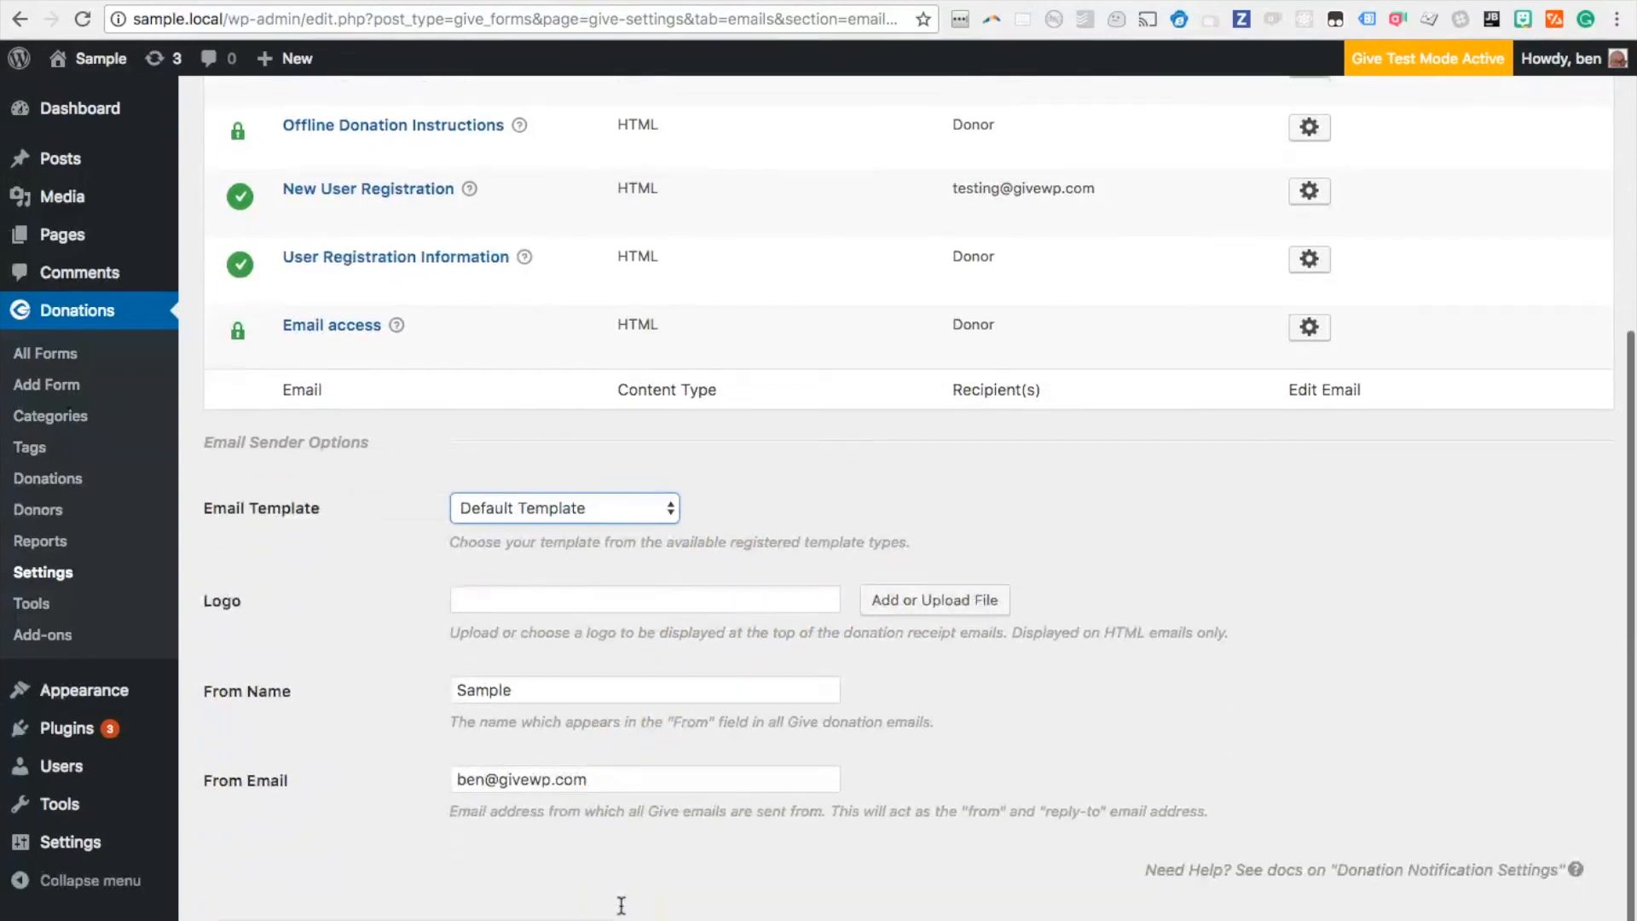